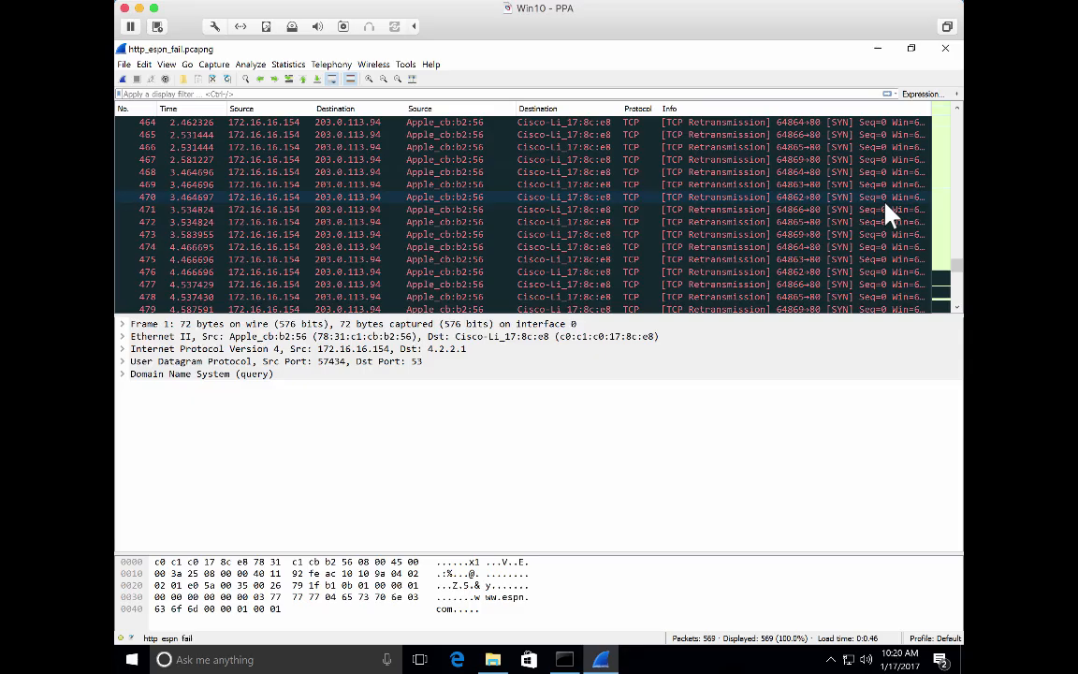
Review the packet list from the TCP retransmissions back to the first packet of the capture
scroll(954, 168, up, 1)
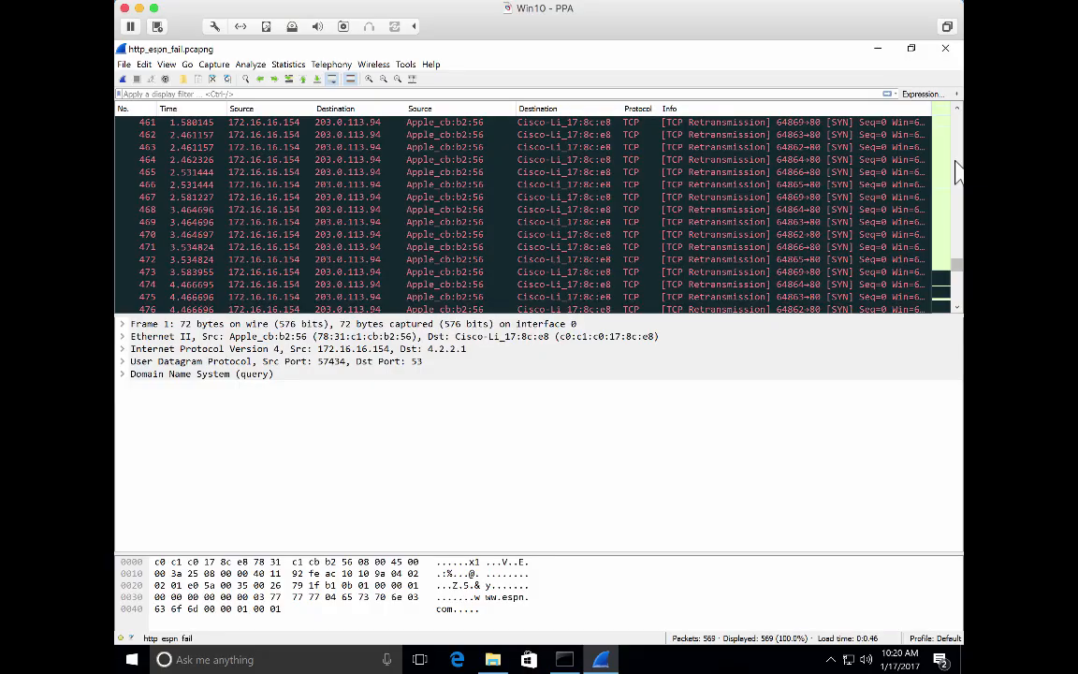
click(955, 162)
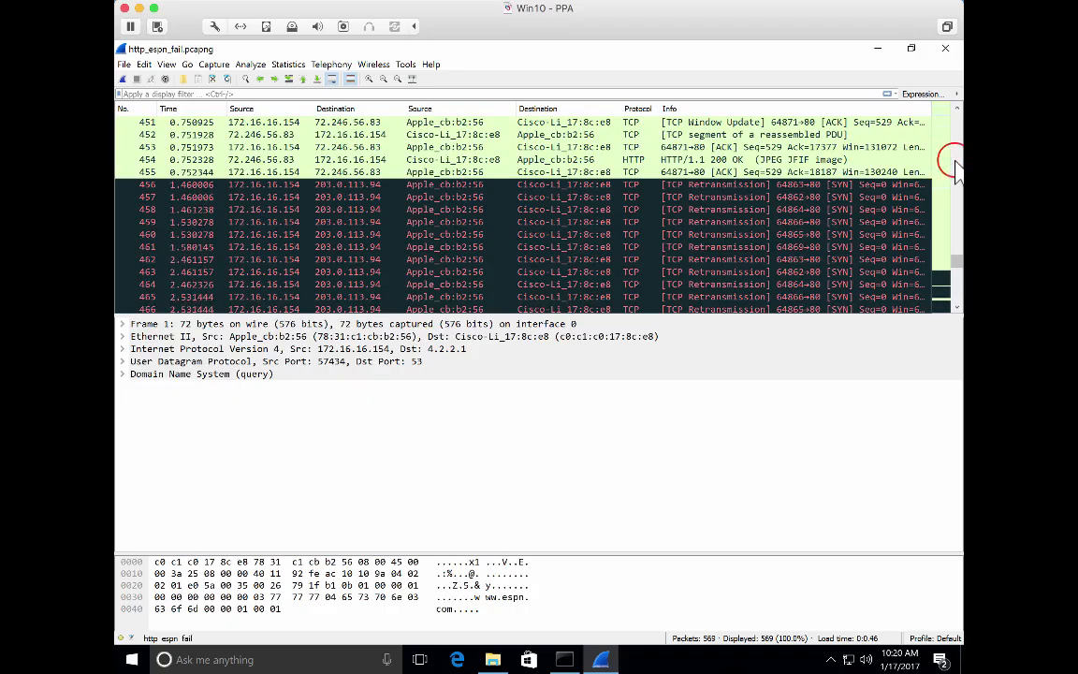
click(956, 167)
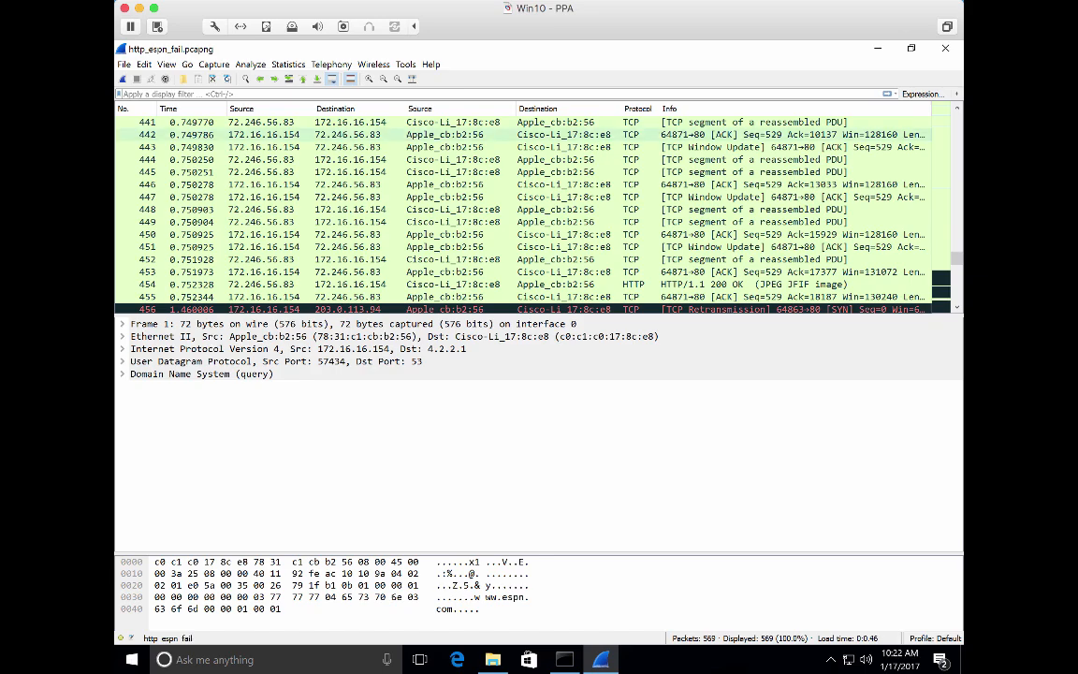
scroll(960, 140, up, 1)
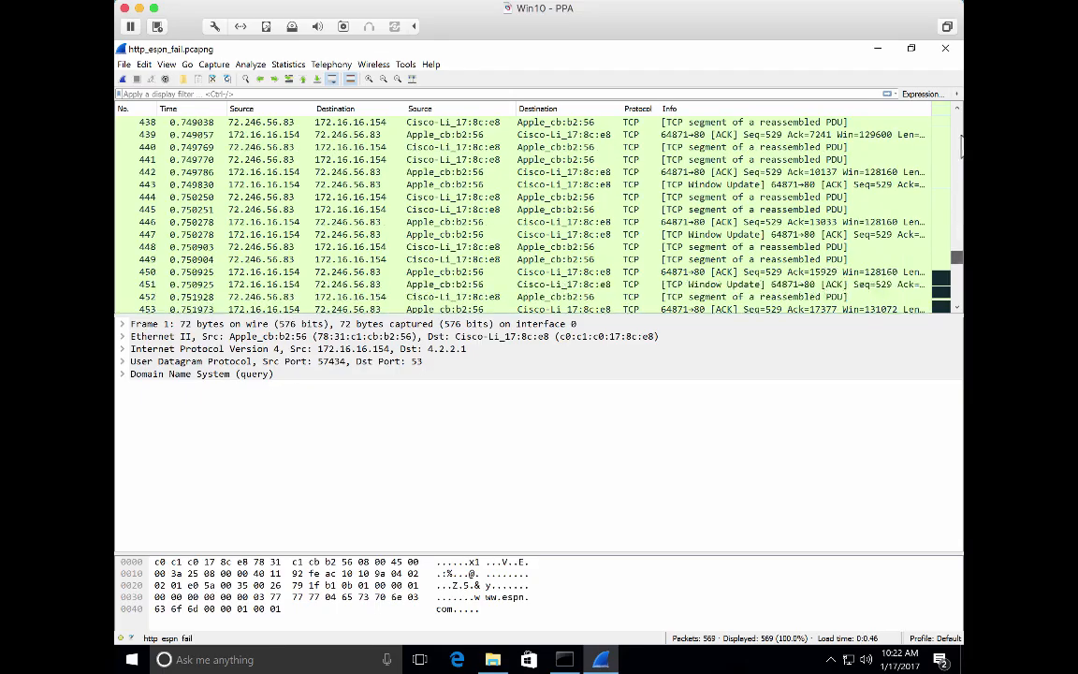
scroll(959, 140, up, 20)
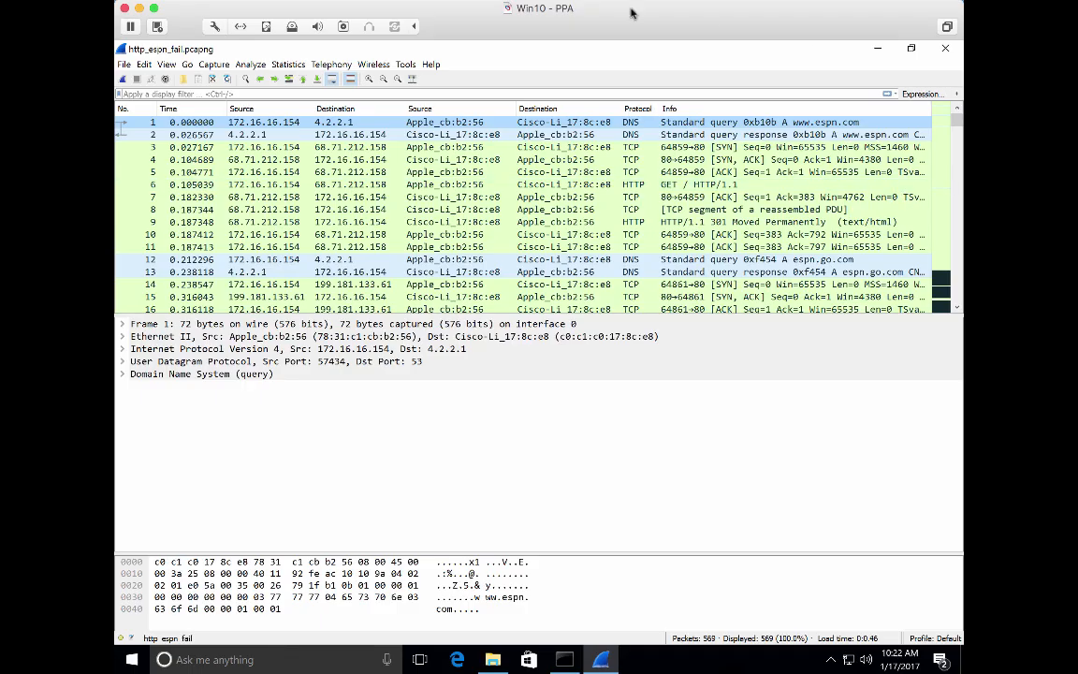
Open the coloring rules and examine the filter expression of the Bad TCP rule
click(144, 65)
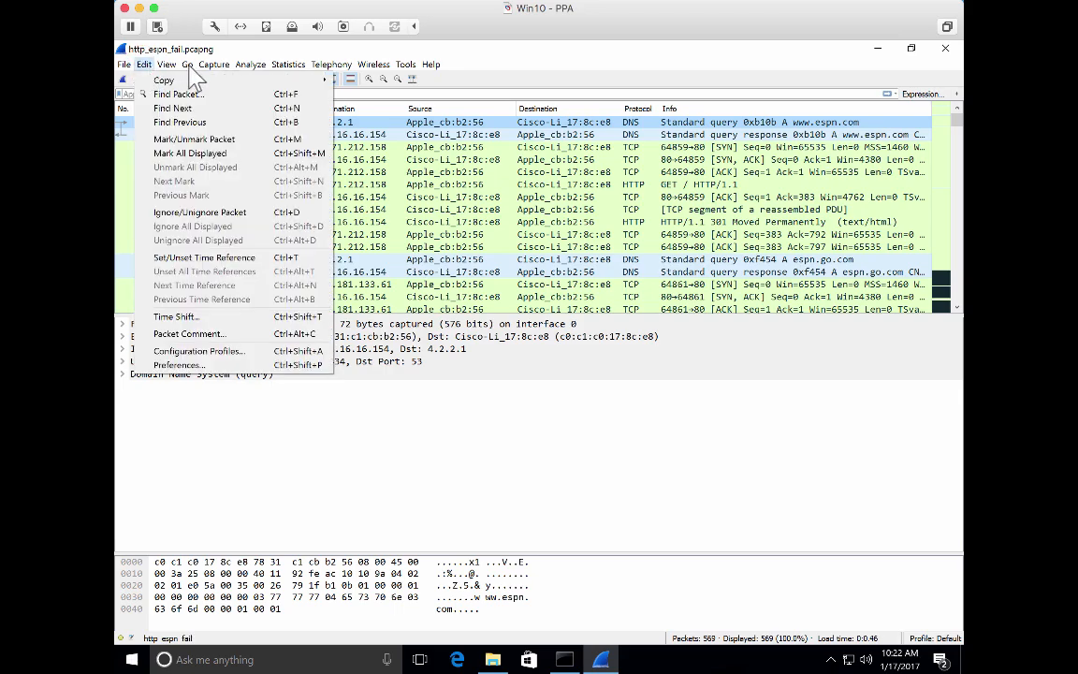
mouse_move(161, 66)
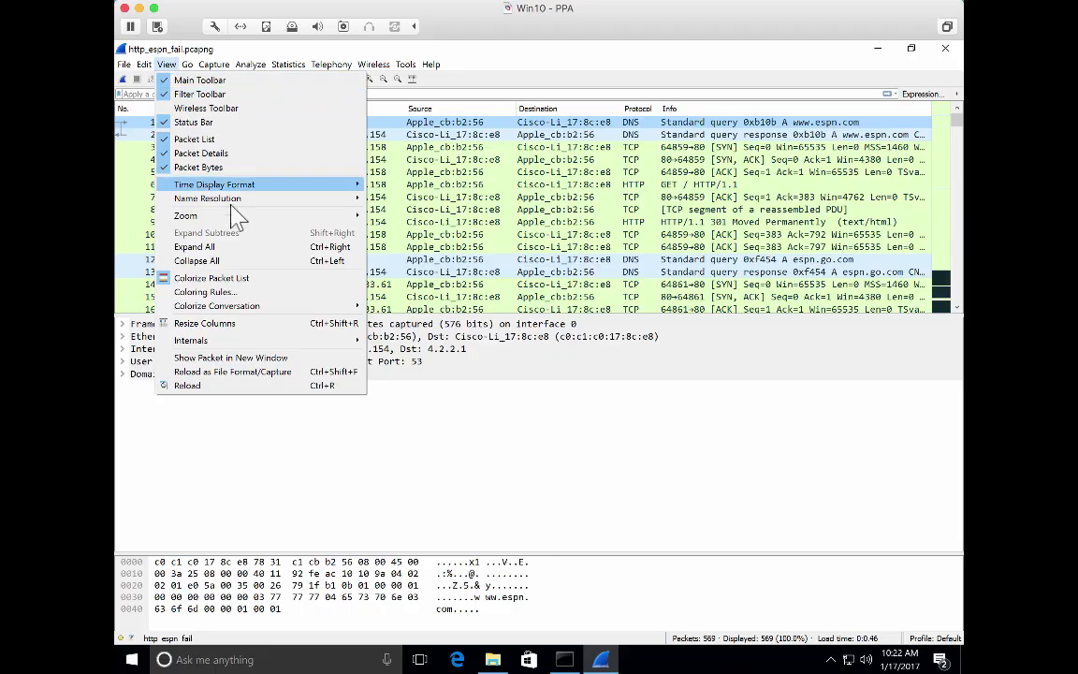
click(239, 294)
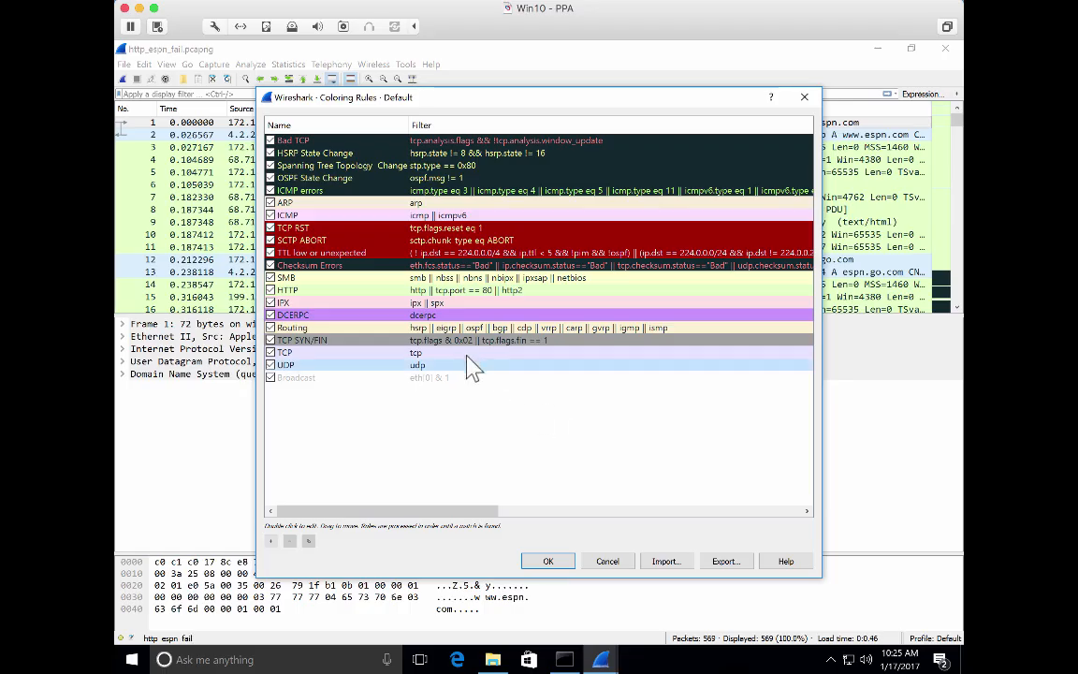
click(482, 142)
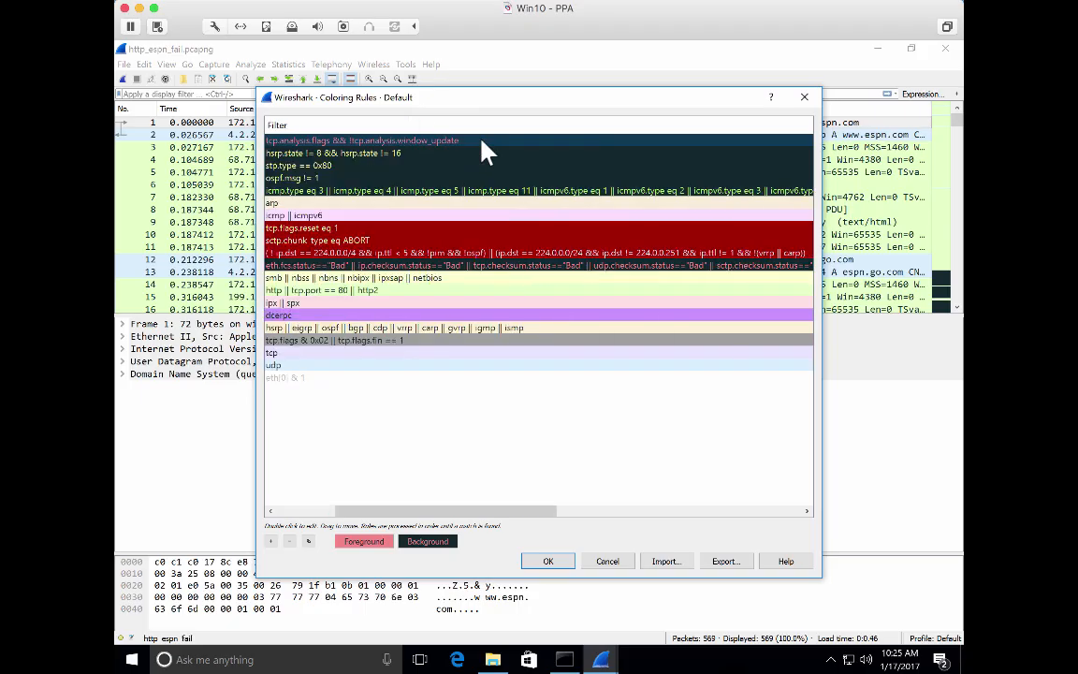
drag(354, 508, 279, 510)
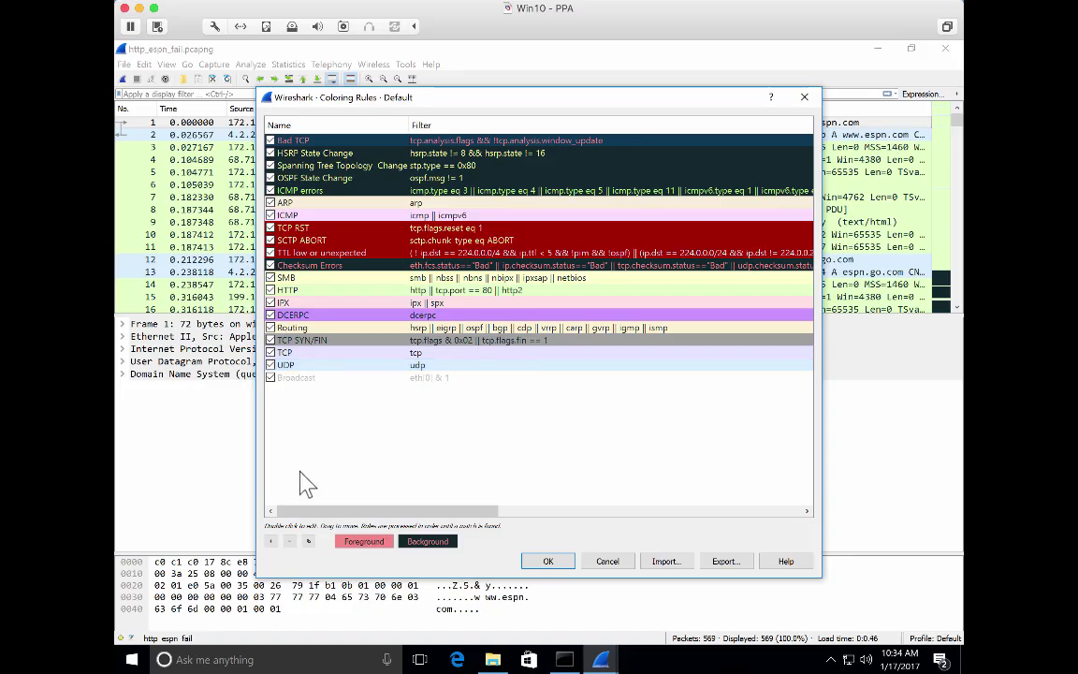
Add a new coloring rule named DNS with the display filter dns
click(272, 542)
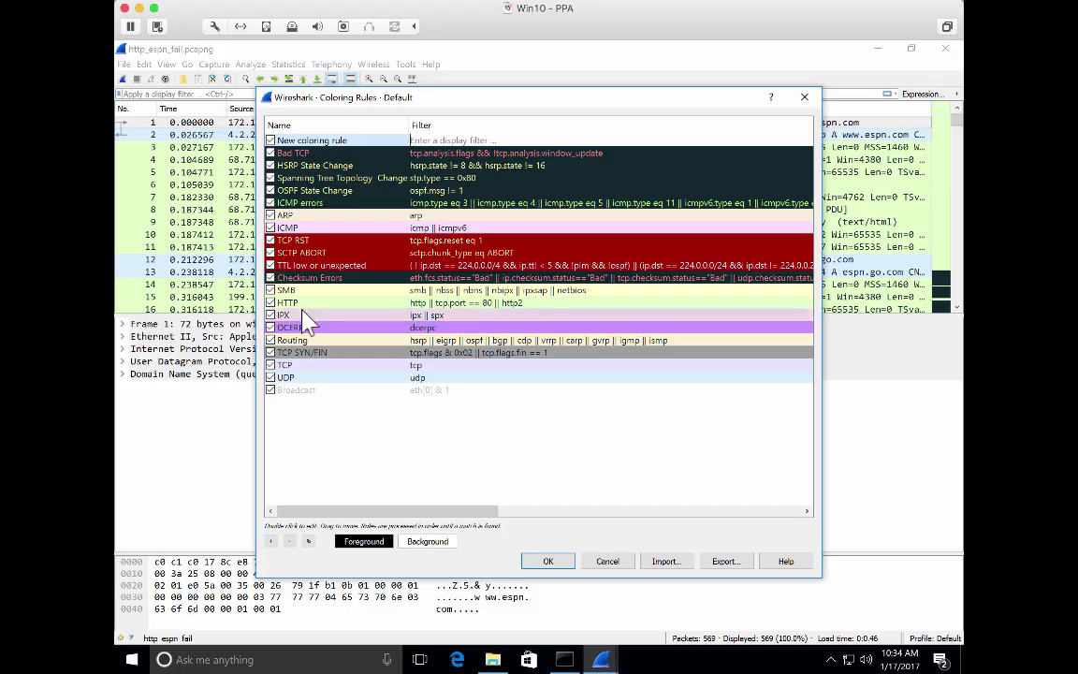
click(336, 140)
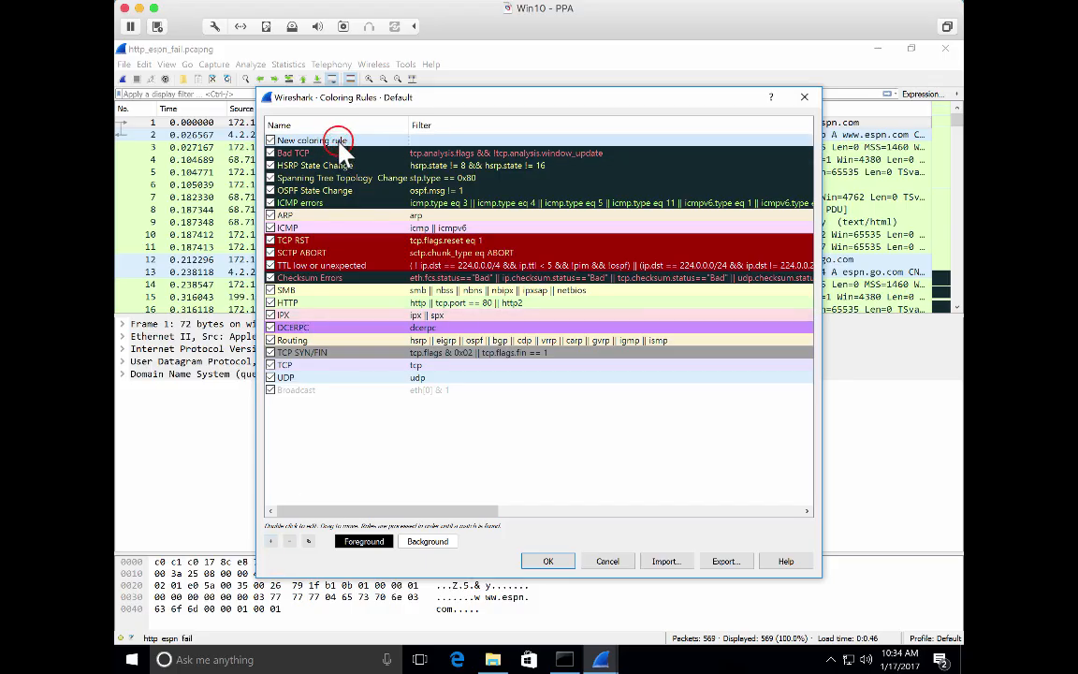
text(DNS)
click(427, 142)
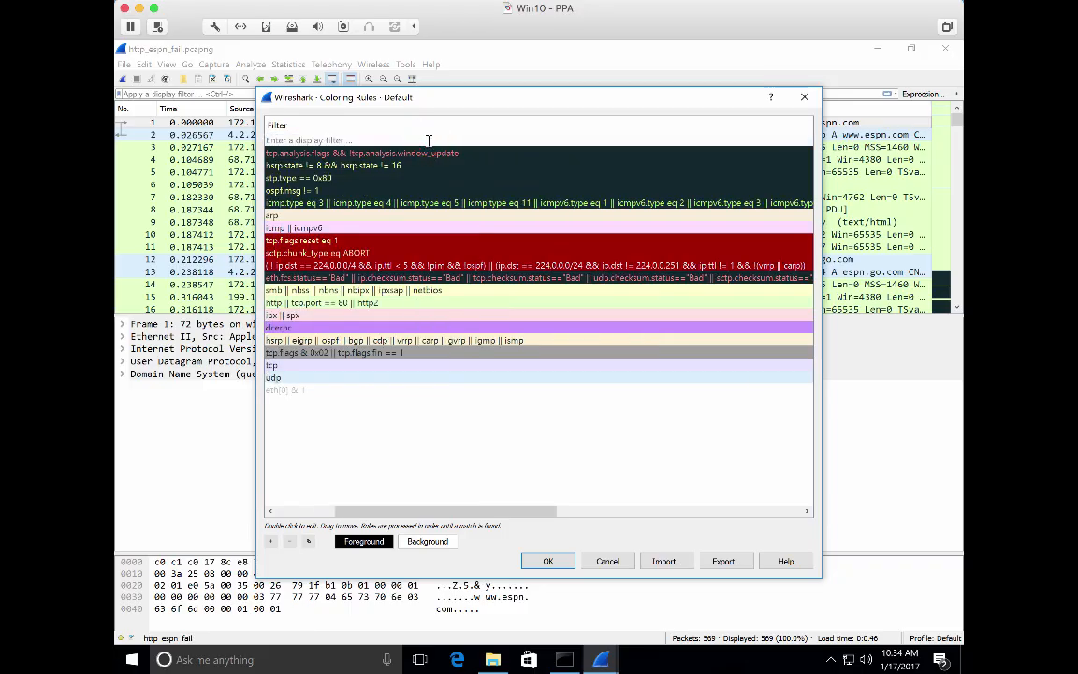
text(dns)
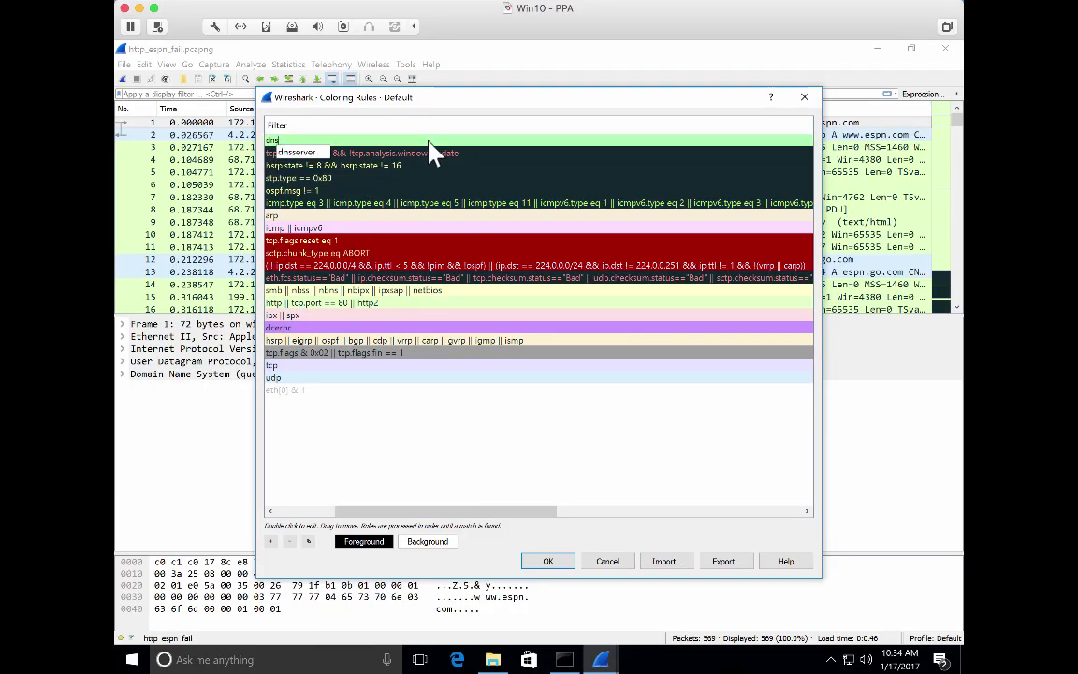
key(Return)
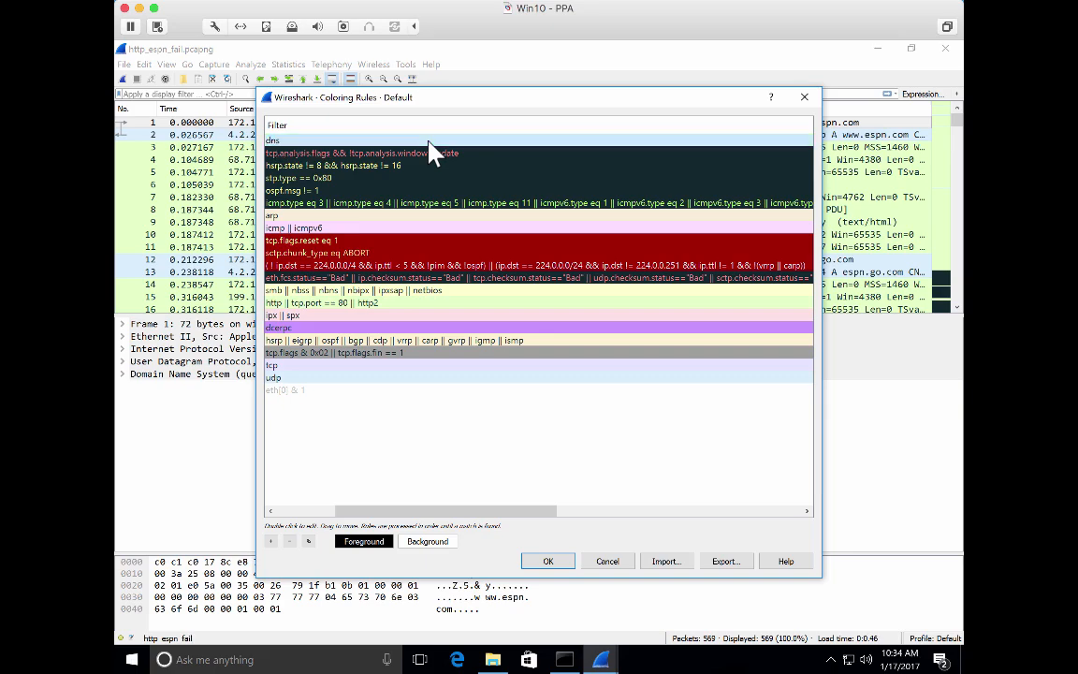
scroll(428, 141, left, 3)
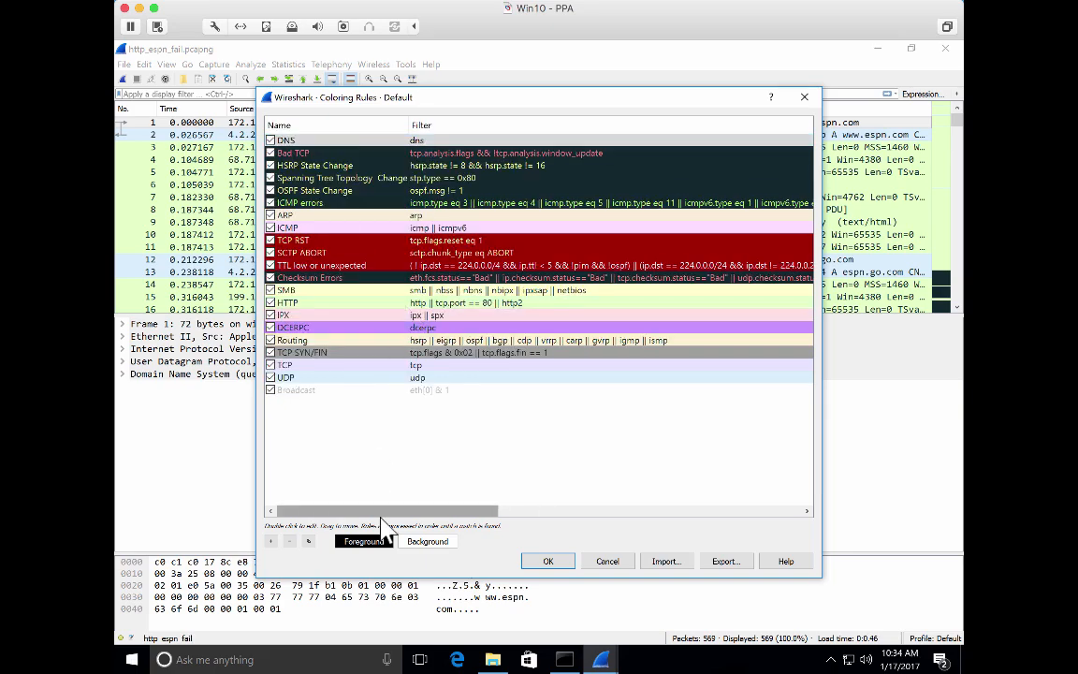
Give the DNS rule a blue #0000ff background and a white #ffffff foreground, and apply the rules to the packet list
click(411, 541)
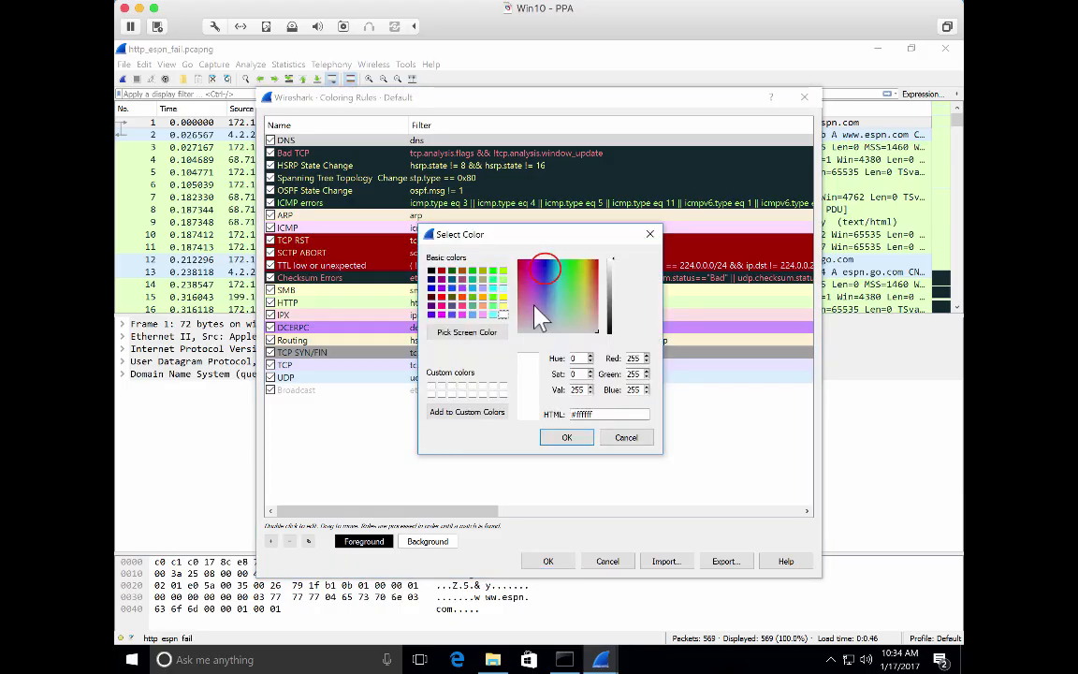
drag(545, 269, 544, 258)
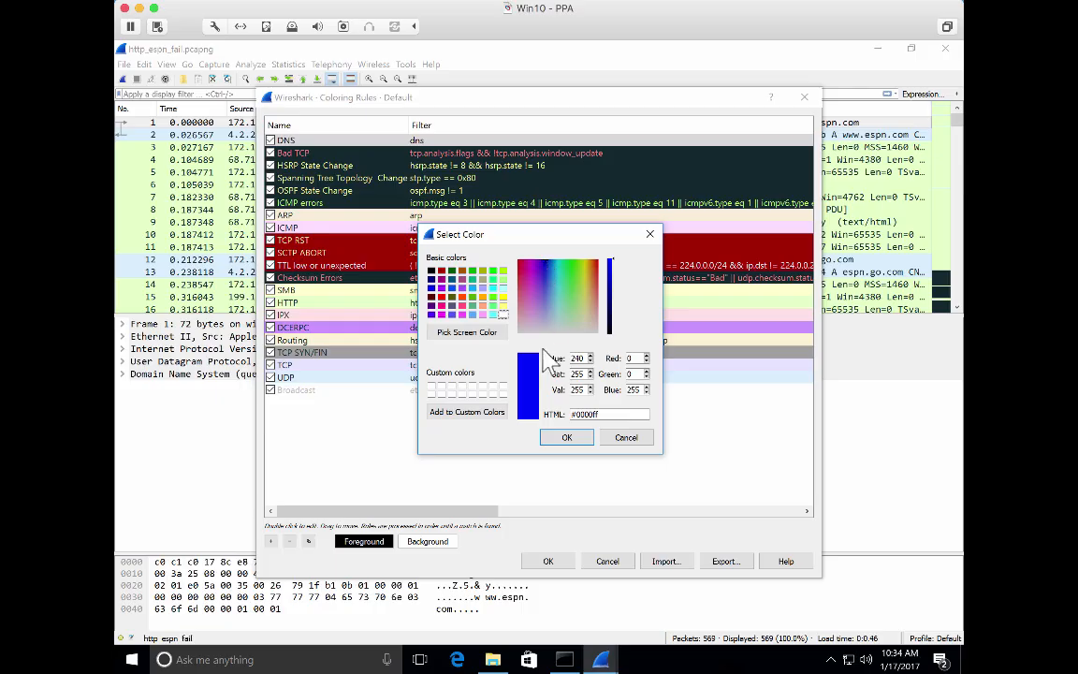
click(565, 438)
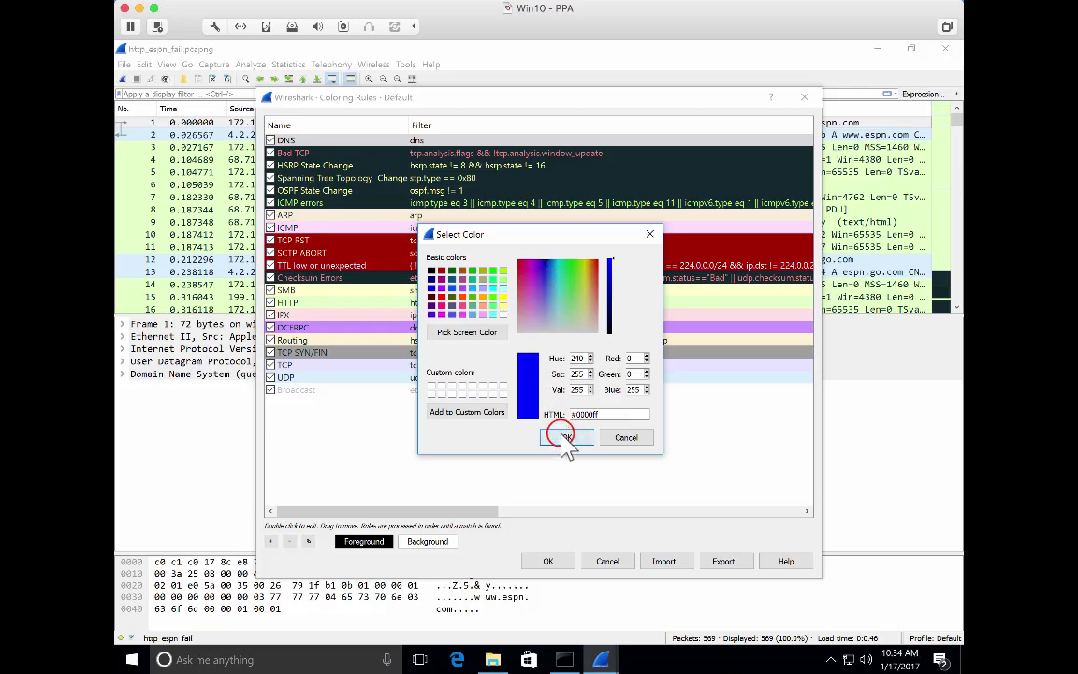
click(364, 542)
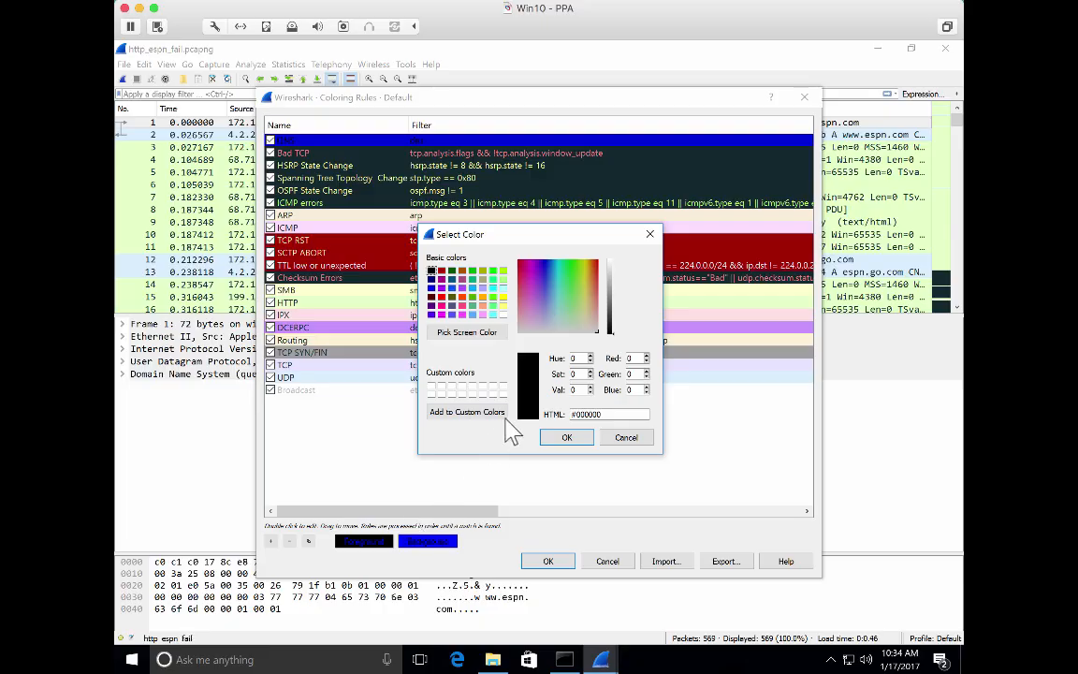
click(609, 265)
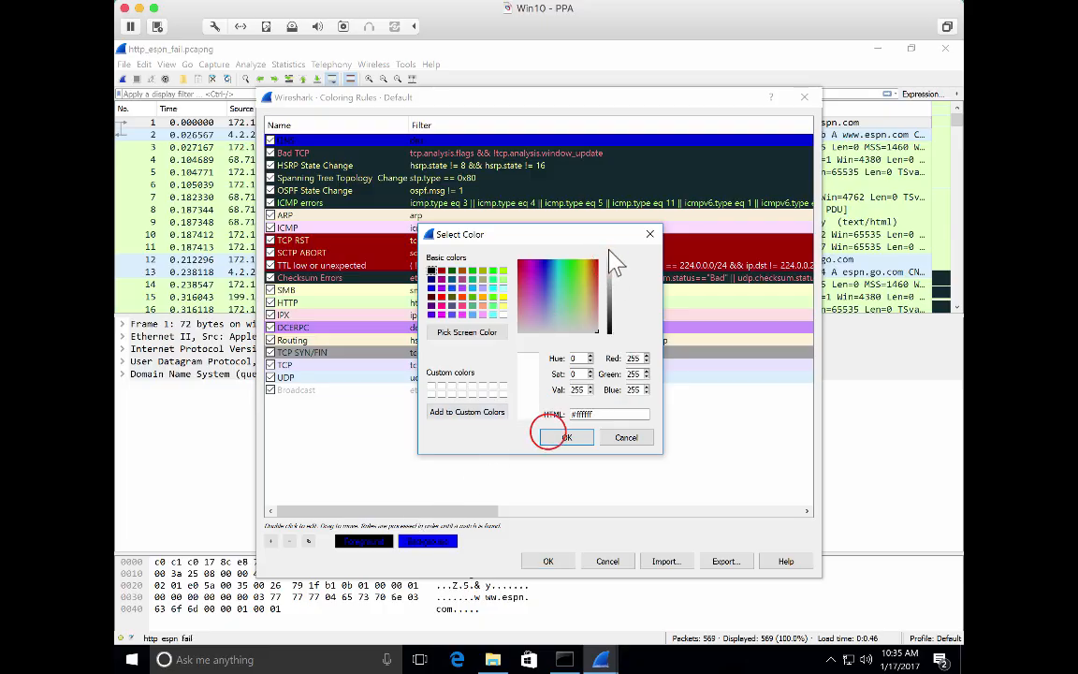
click(557, 438)
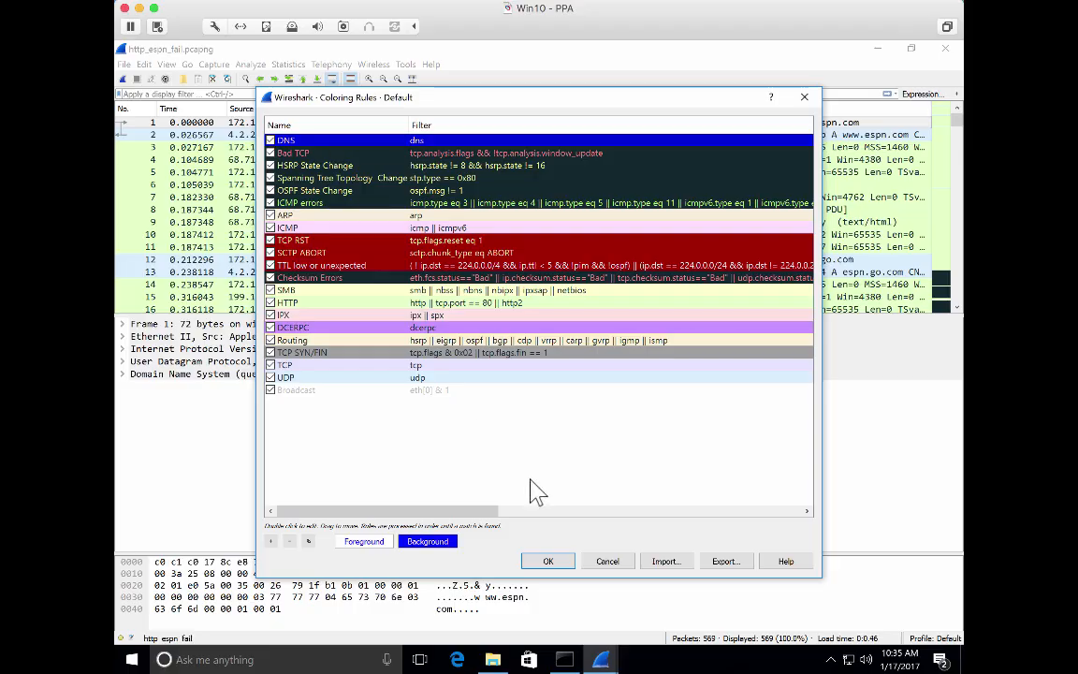
click(549, 560)
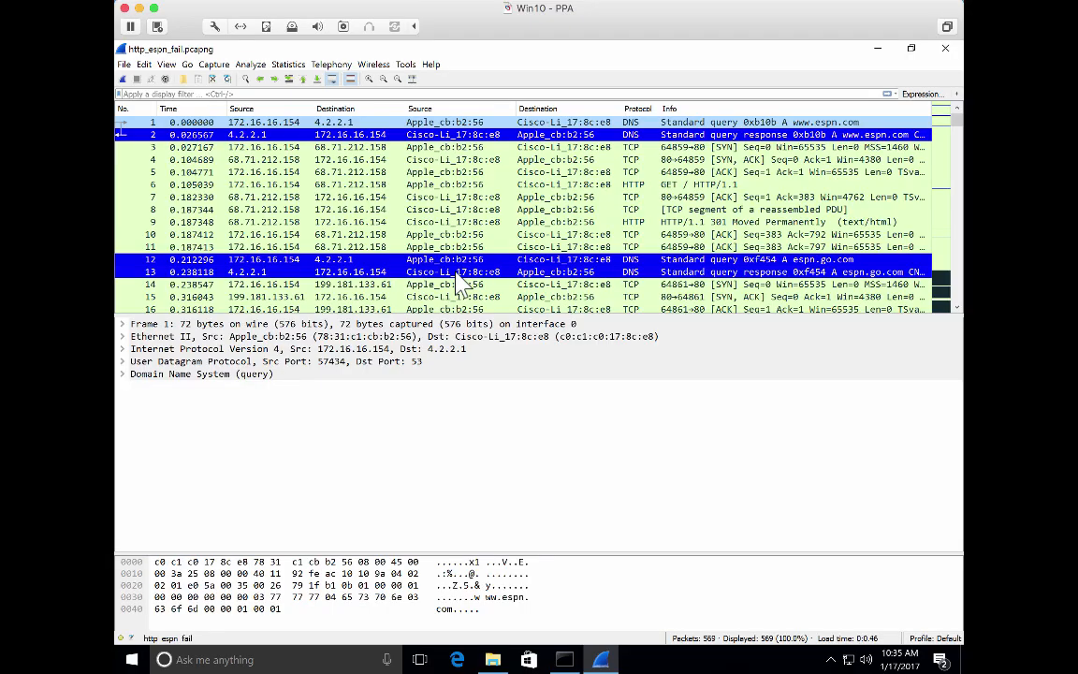
click(384, 147)
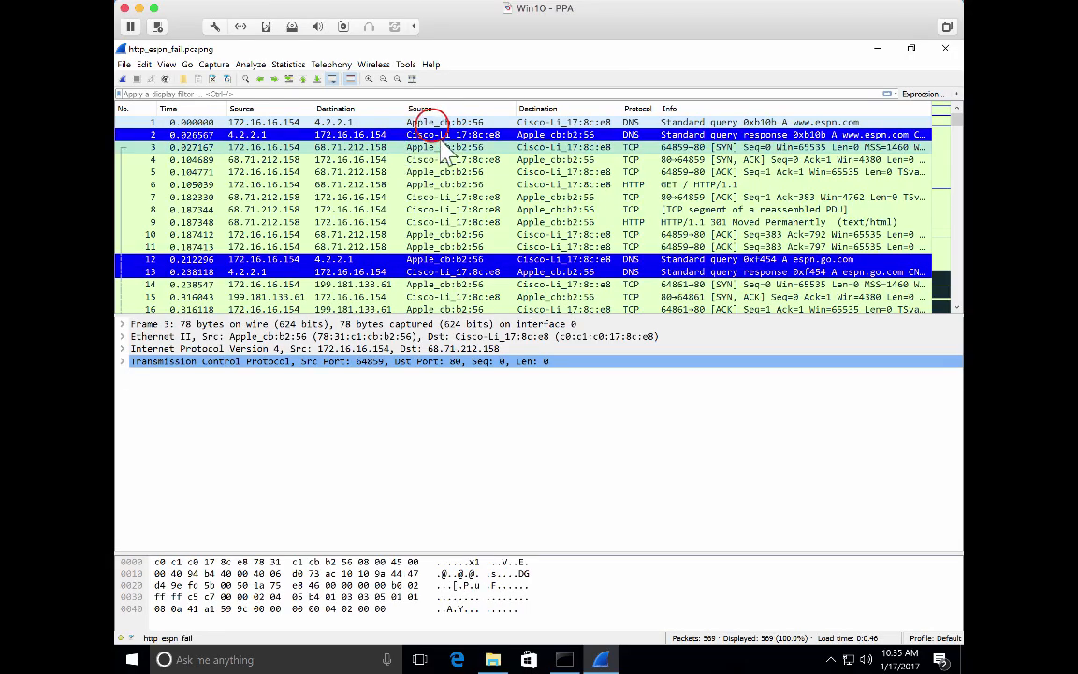
click(433, 122)
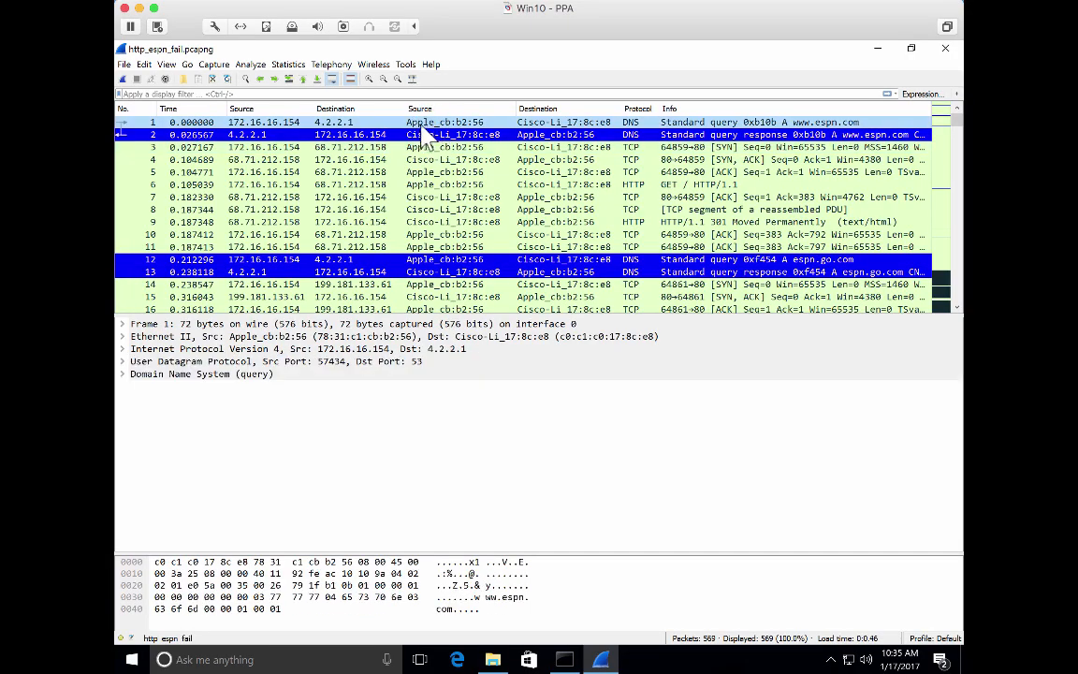
Move the DNS coloring rule below the UDP rule, just above Broadcast, and apply the new order
click(148, 63)
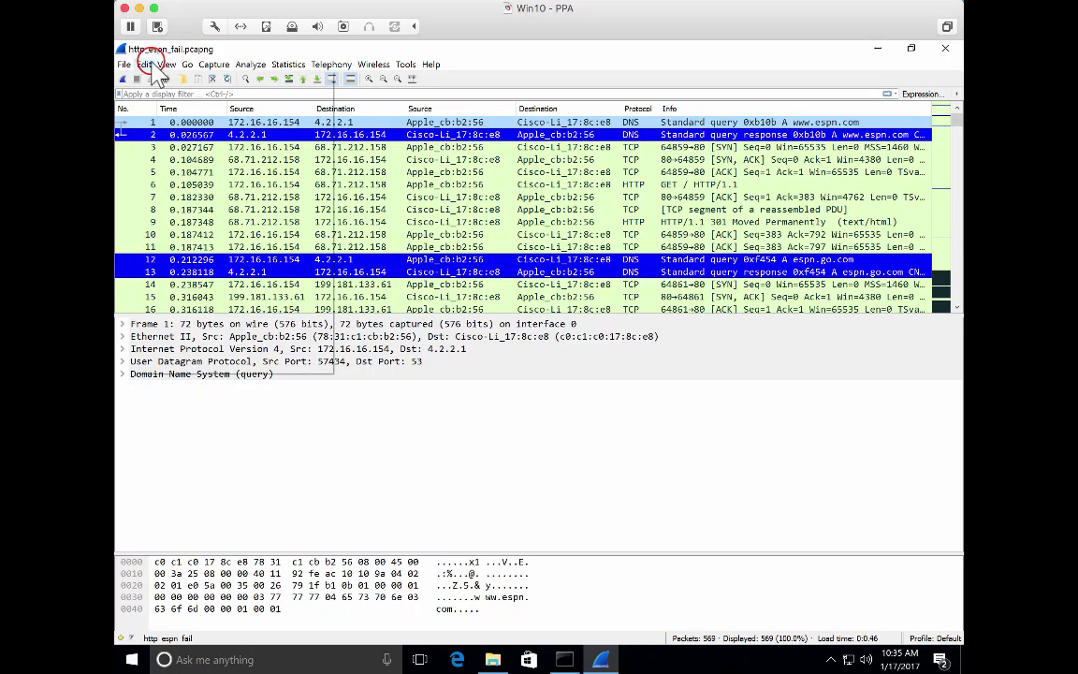
mouse_move(171, 71)
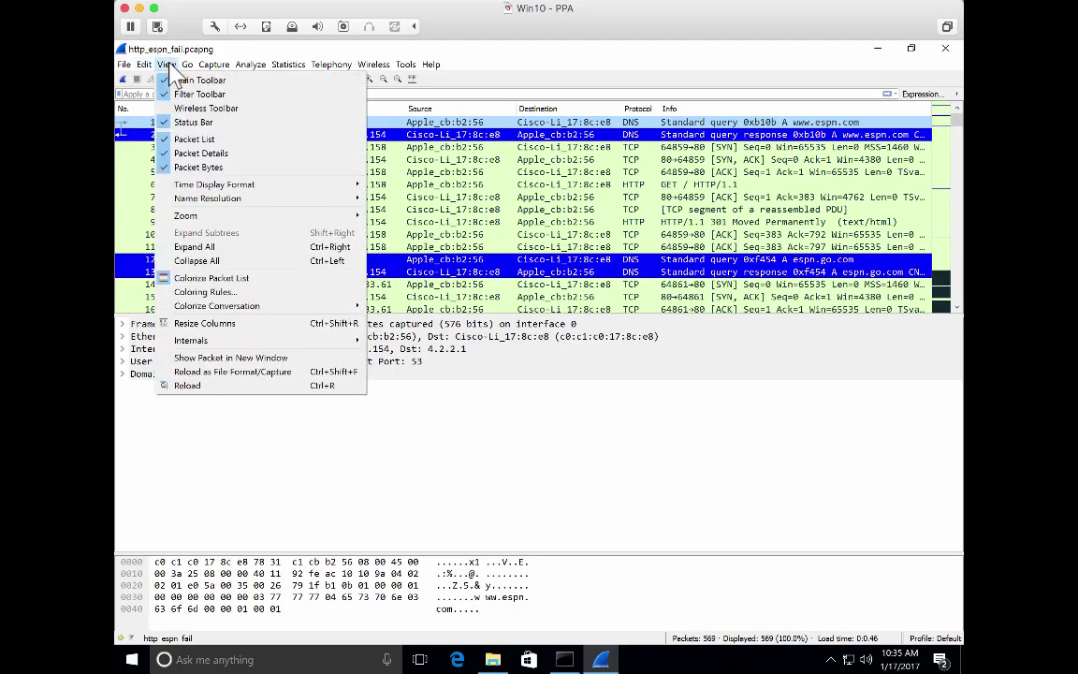
click(214, 293)
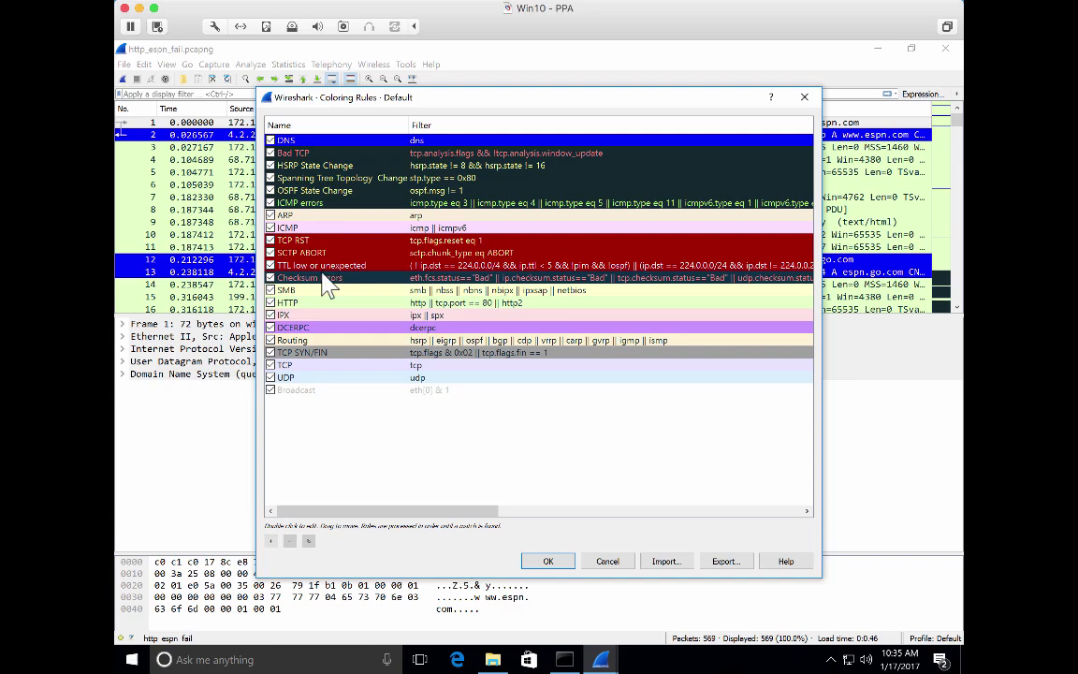
click(314, 141)
drag(315, 146, 312, 396)
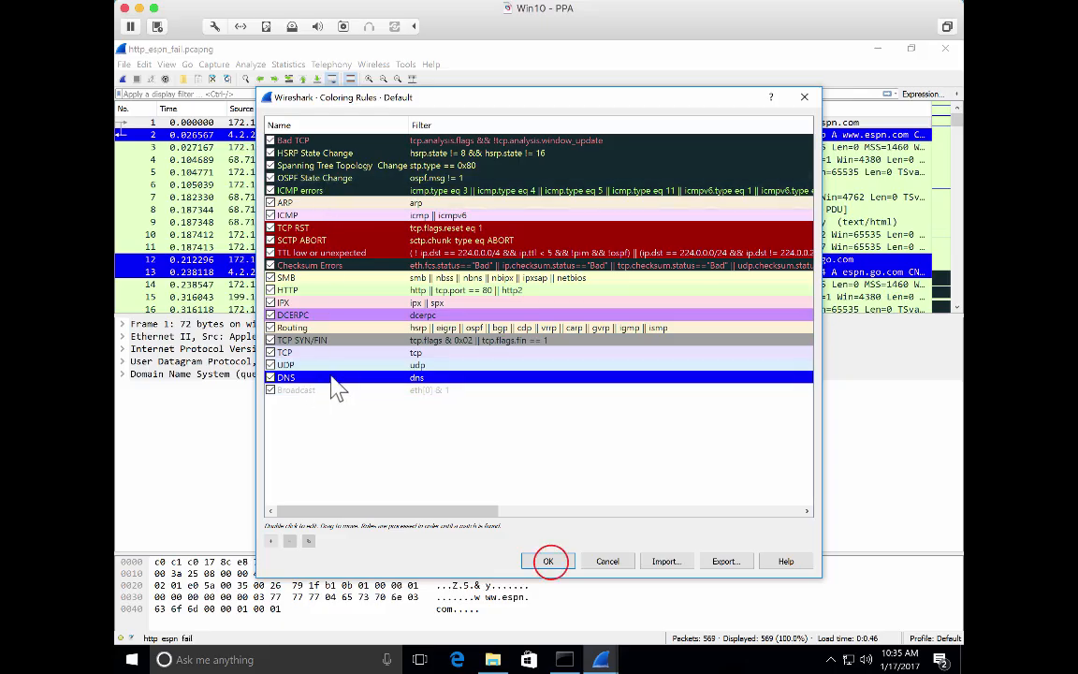
click(548, 561)
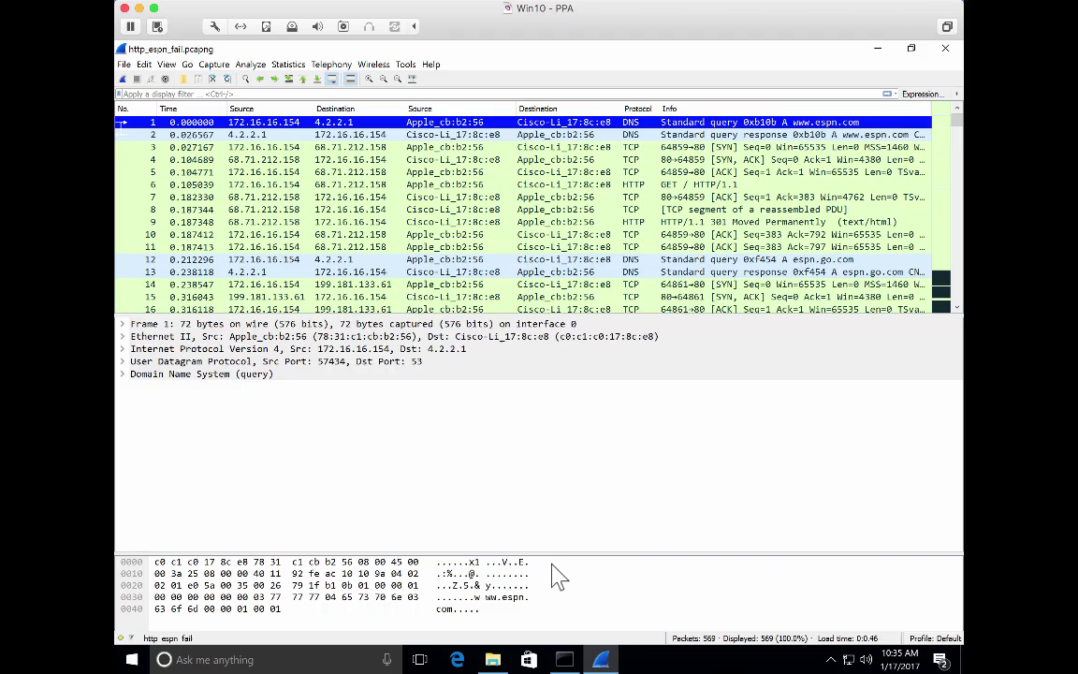
Move the DNS coloring rule up so it sits directly above the TCP rule, and apply the order
click(168, 64)
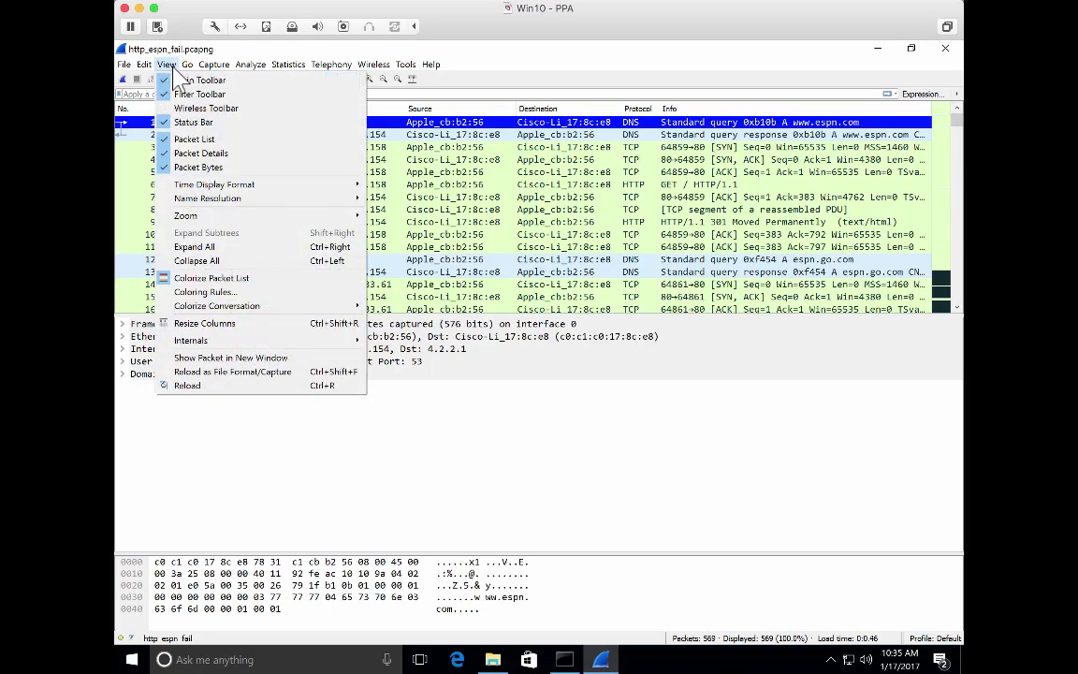
click(212, 279)
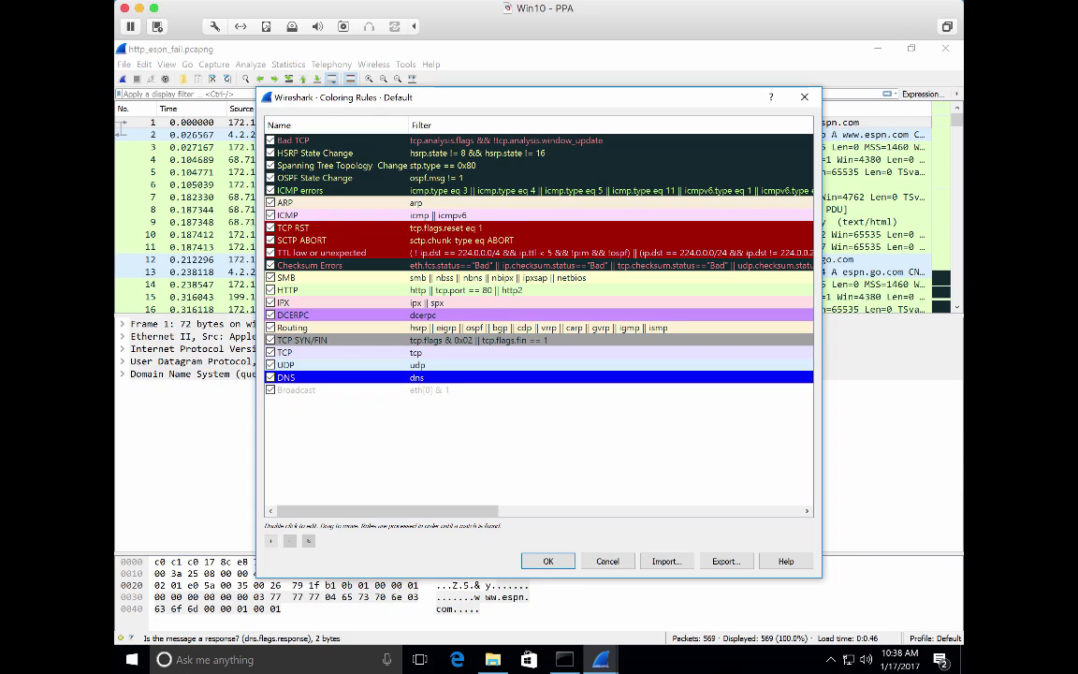
click(332, 379)
drag(339, 387, 334, 366)
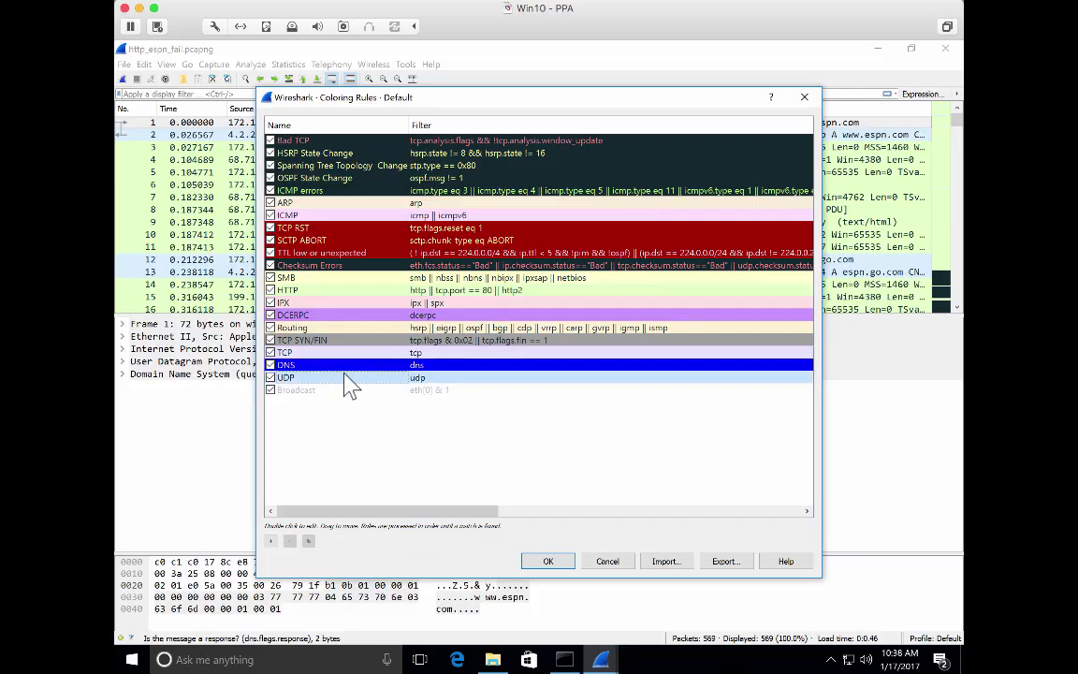
drag(344, 364, 349, 361)
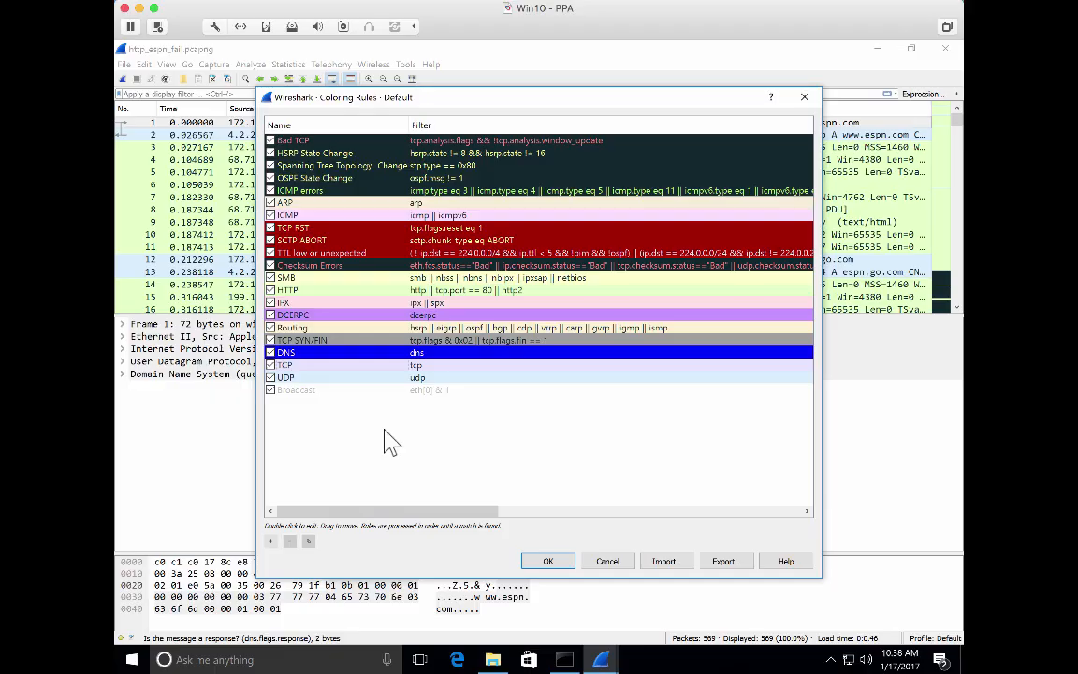
click(548, 561)
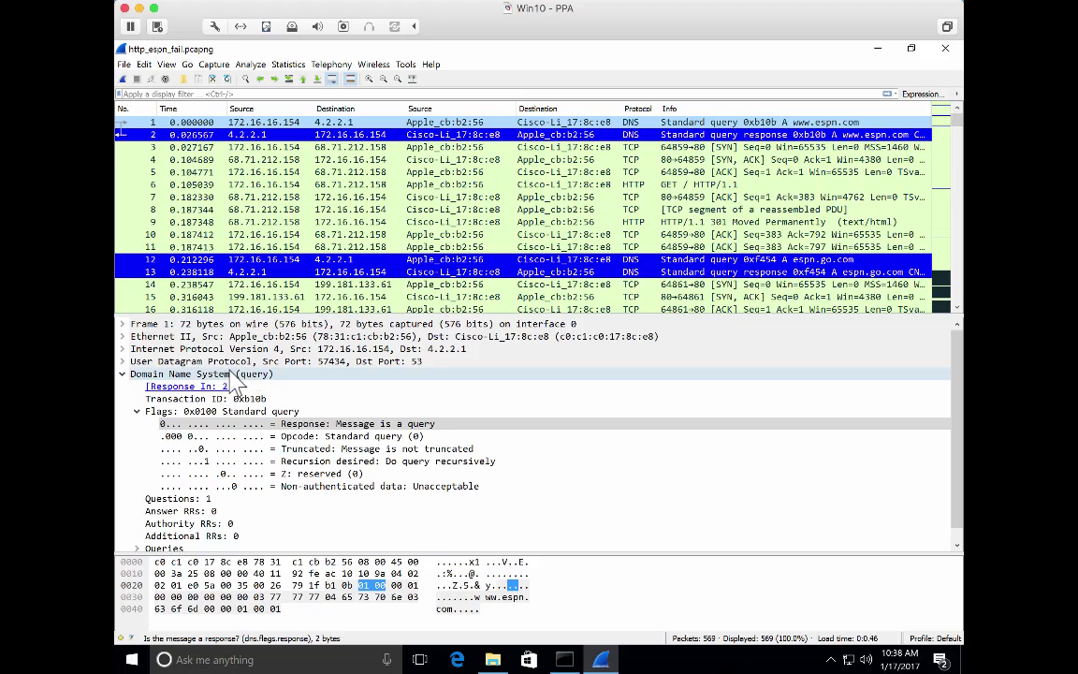
Compare the DNS response flag in the details of packet 1 (query) and packet 2 (response)
click(194, 411)
click(198, 423)
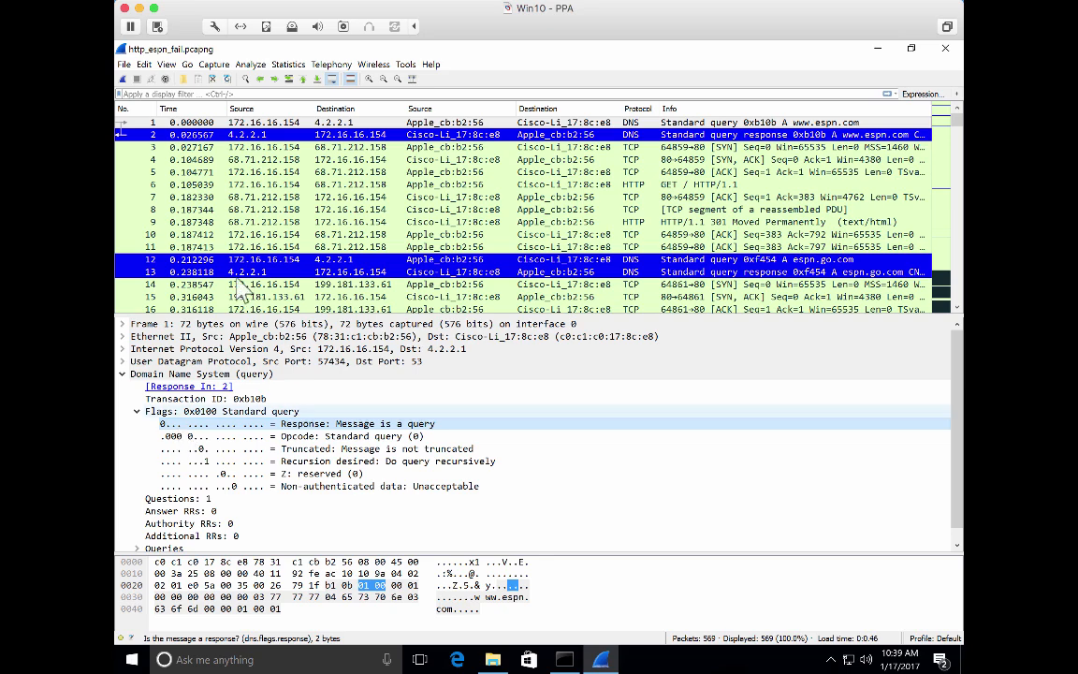
click(234, 134)
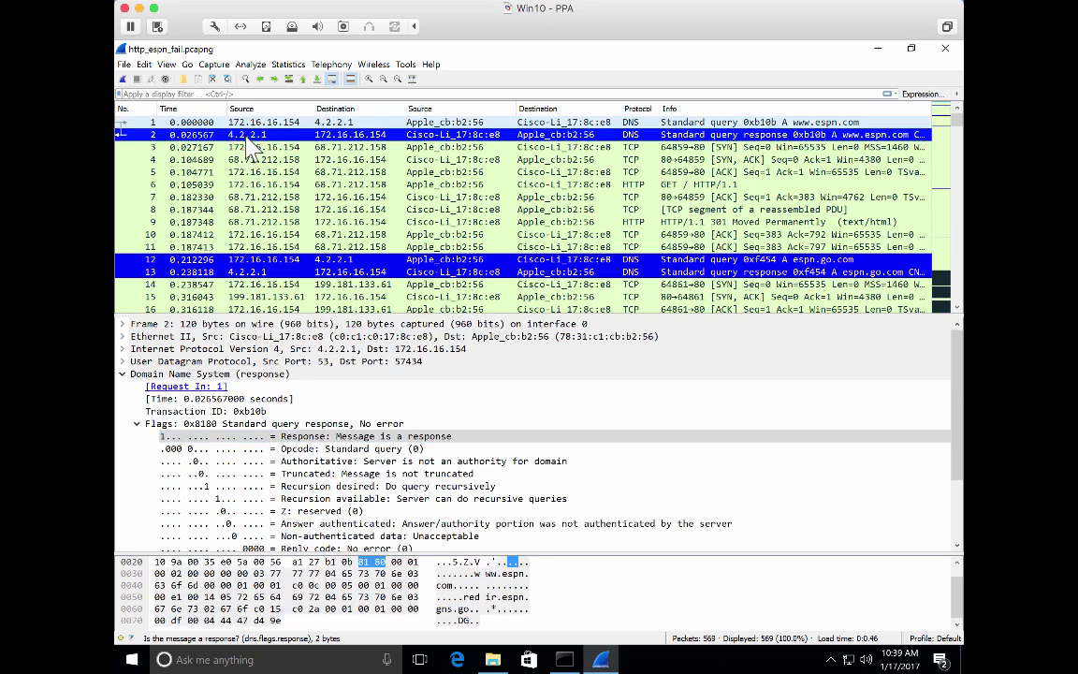
click(288, 437)
click(229, 122)
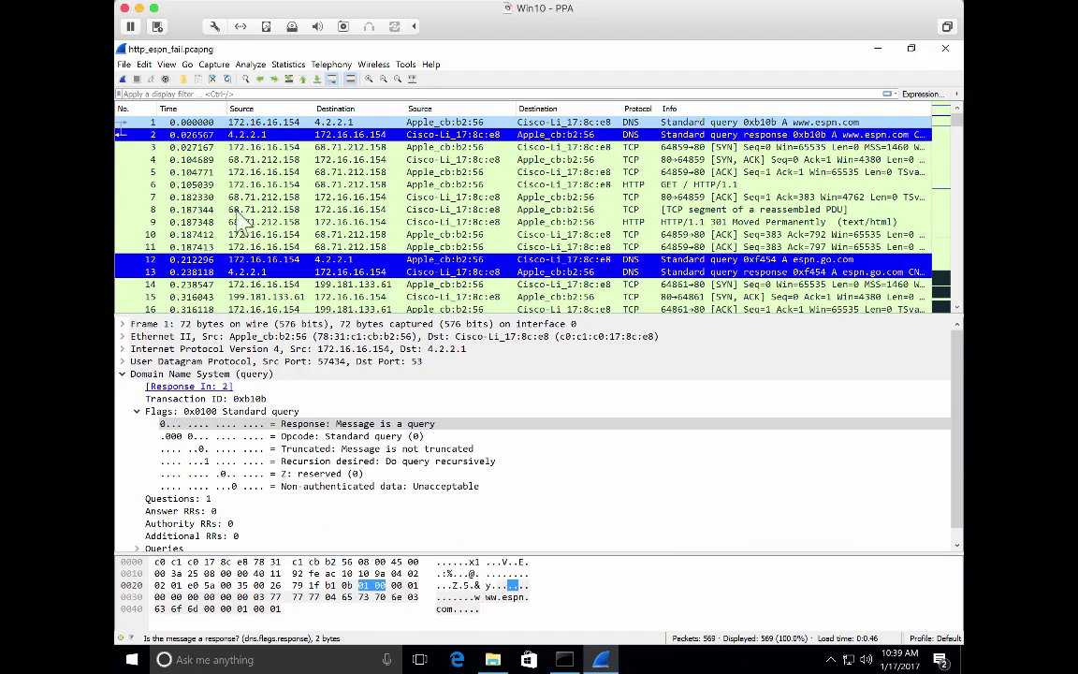
Create a coloring rule from packet 1's DNS response flag, with the filter dns.flags.response == 0, and name it DNS Query
click(168, 425)
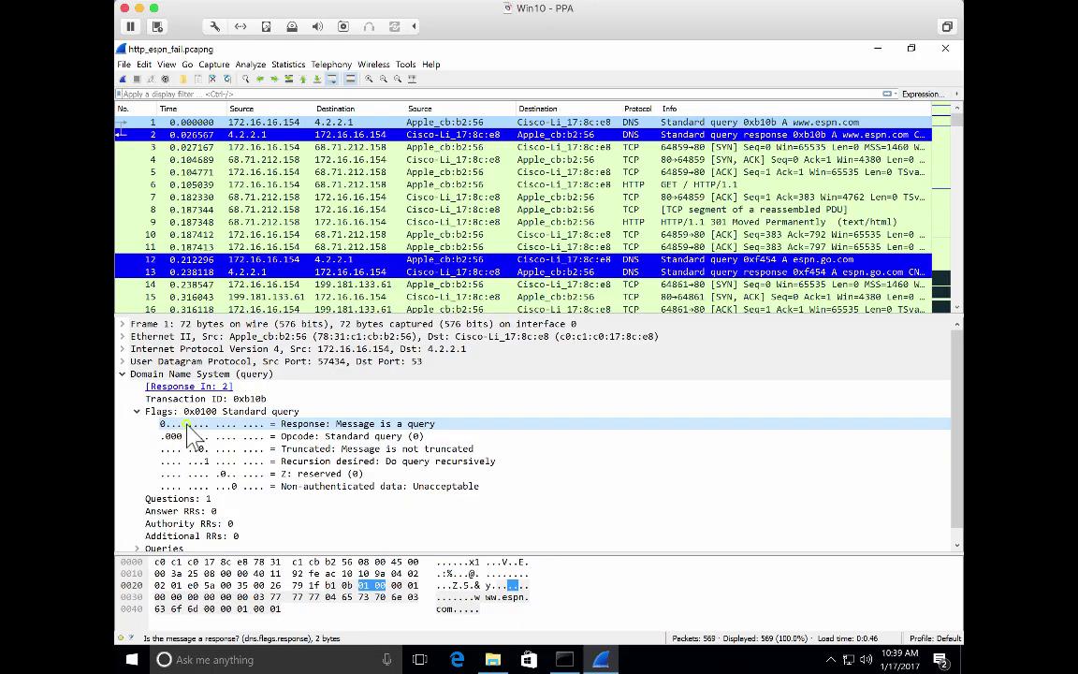
right_click(187, 425)
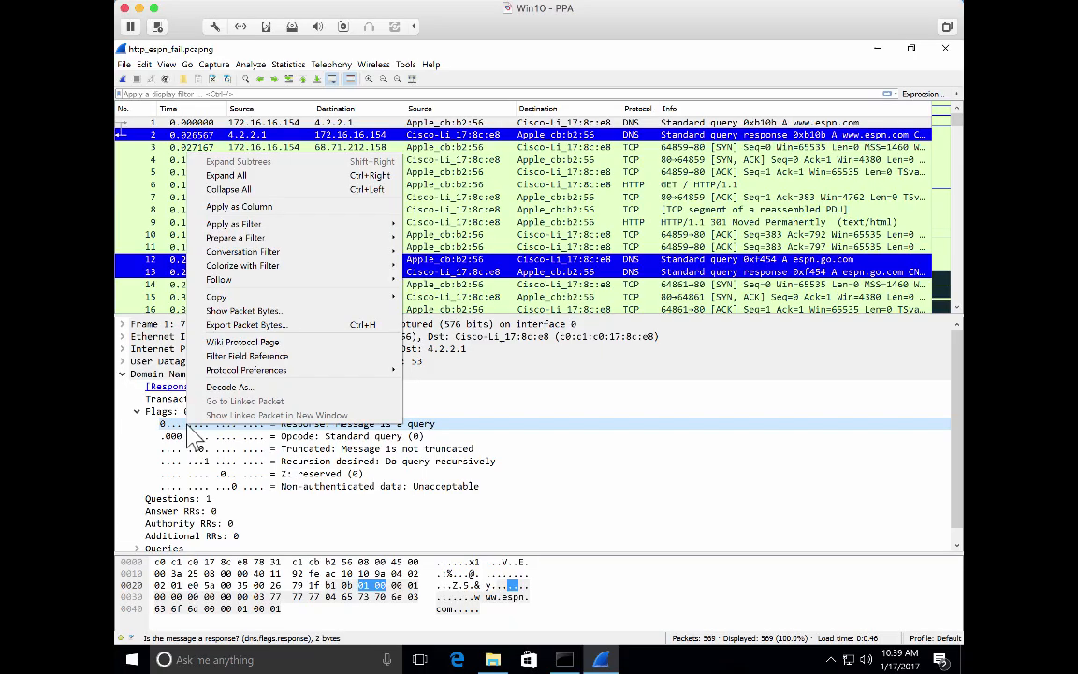
mouse_move(357, 265)
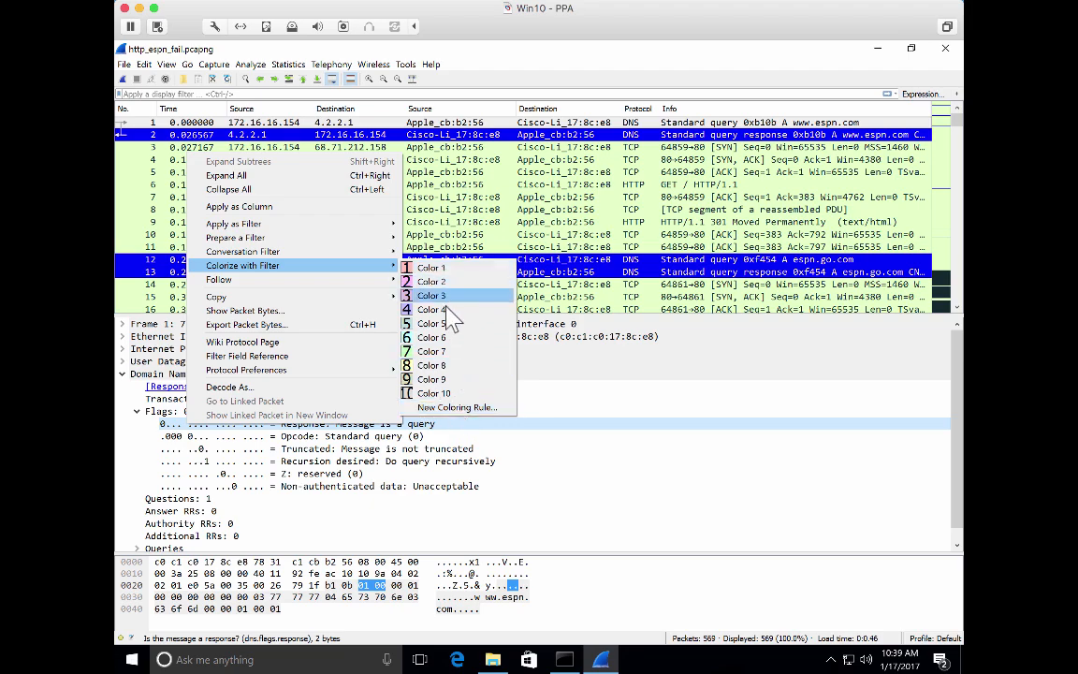
click(449, 409)
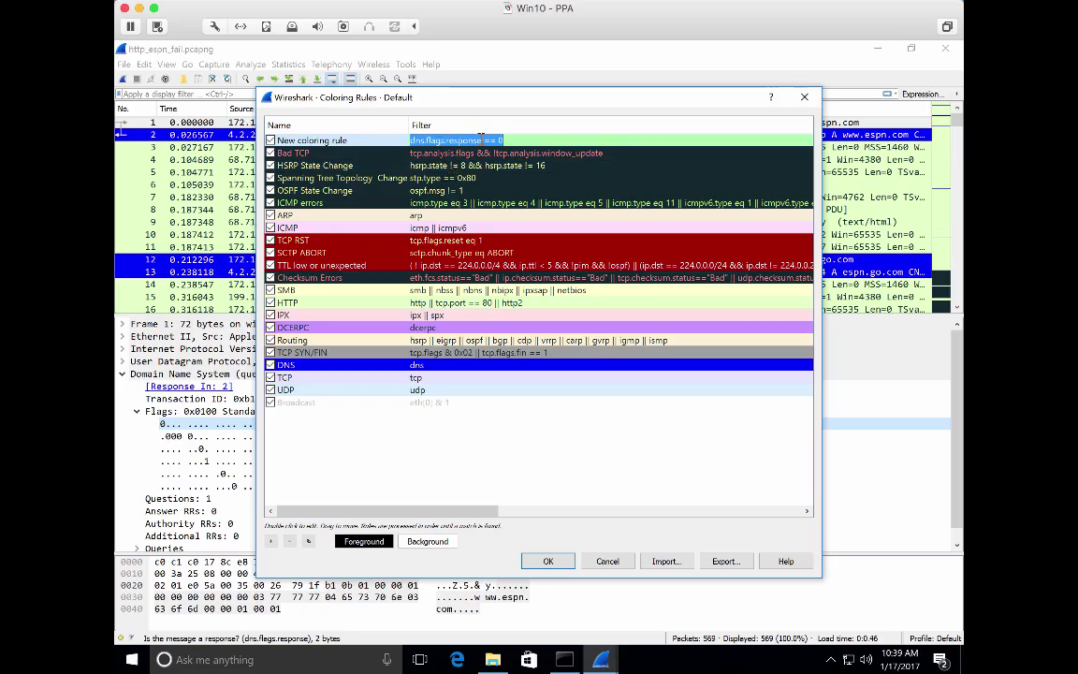
click(372, 138)
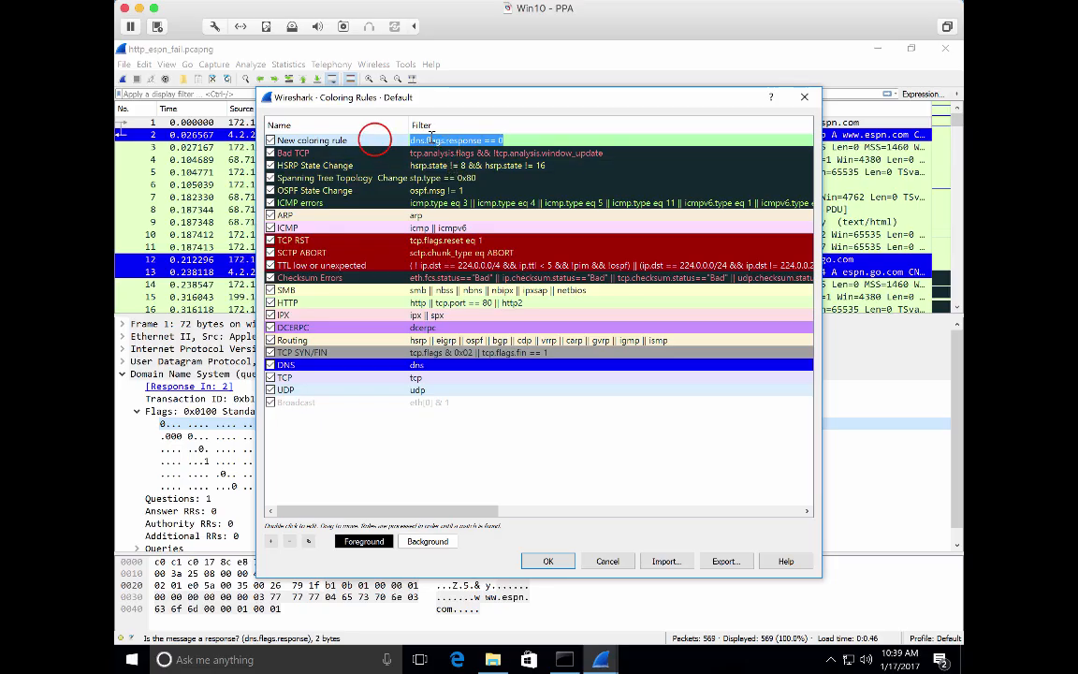
click(351, 140)
text(DNS Query)
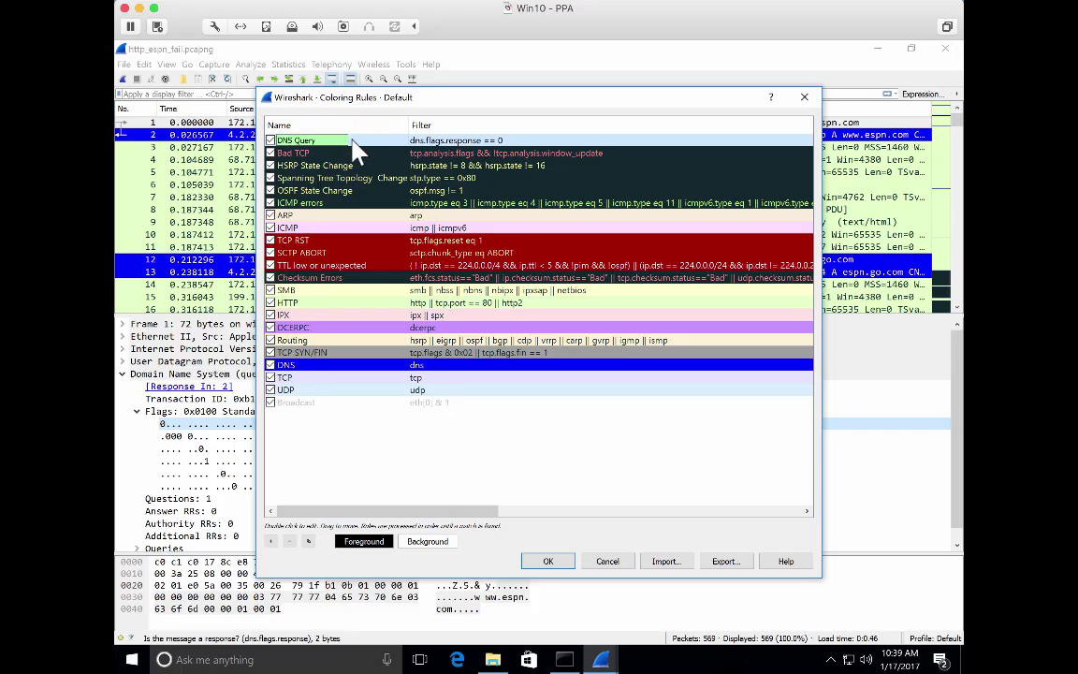
key(Return)
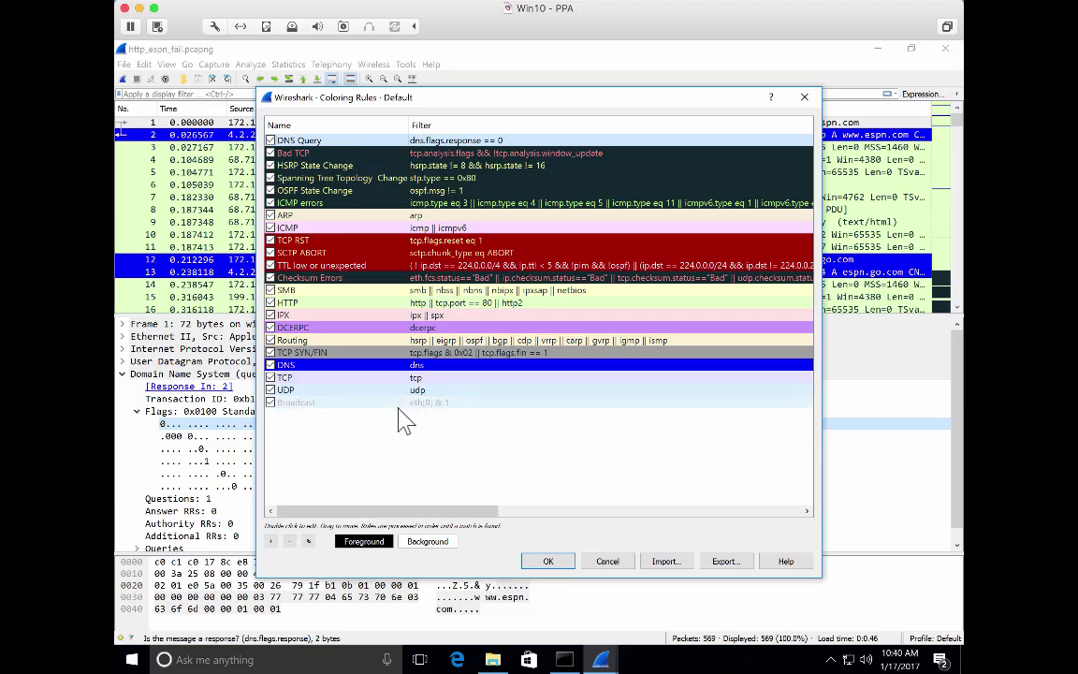
Give the DNS Query rule a red #ff0000 background and a white foreground, and apply the rules to the packet list
click(406, 544)
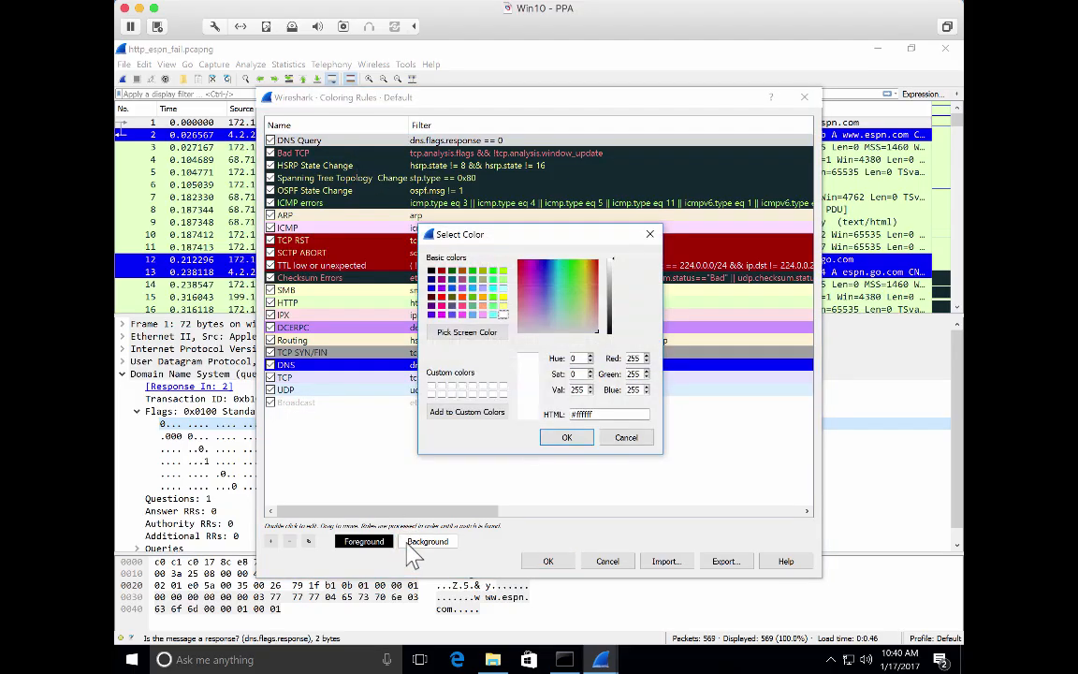
drag(579, 281, 620, 248)
click(566, 438)
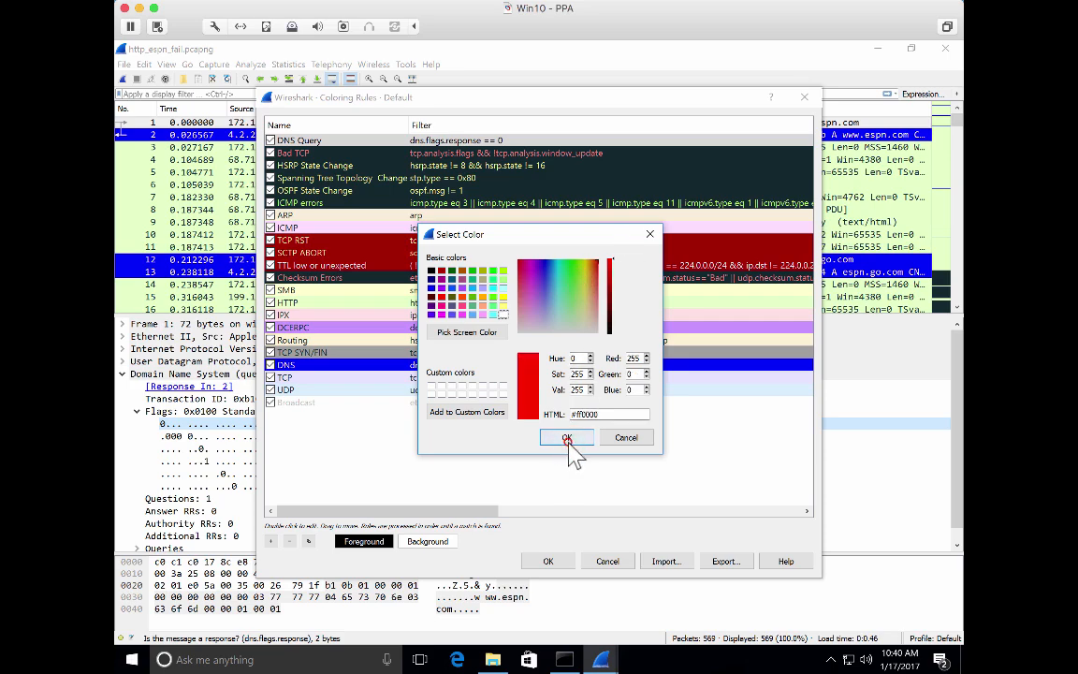
click(372, 542)
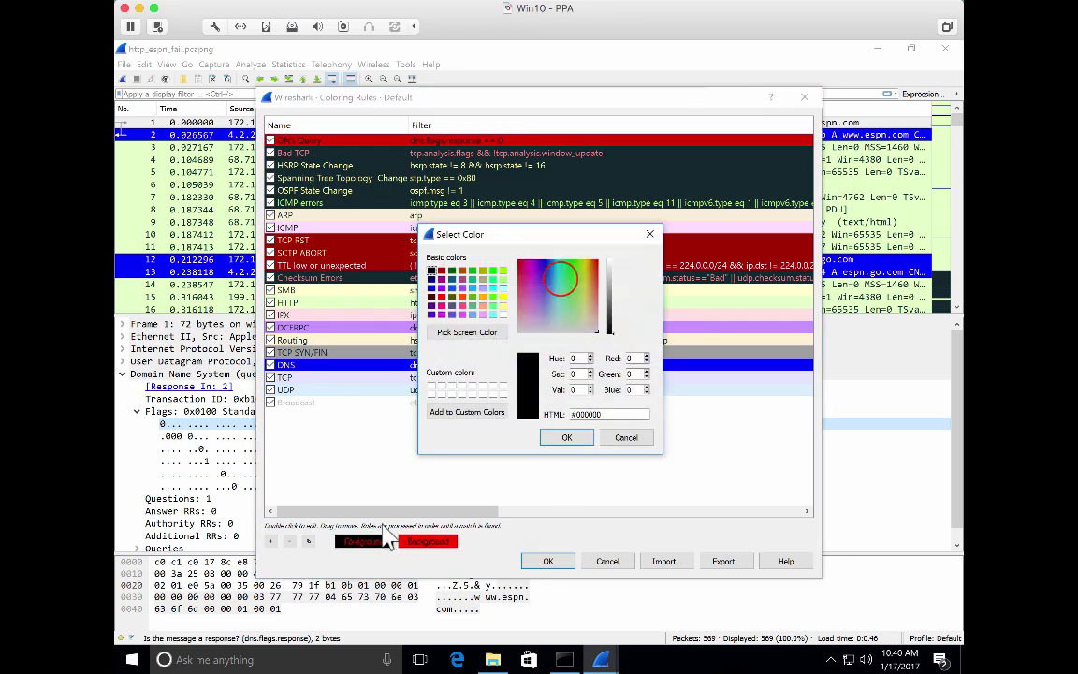
drag(567, 281, 632, 358)
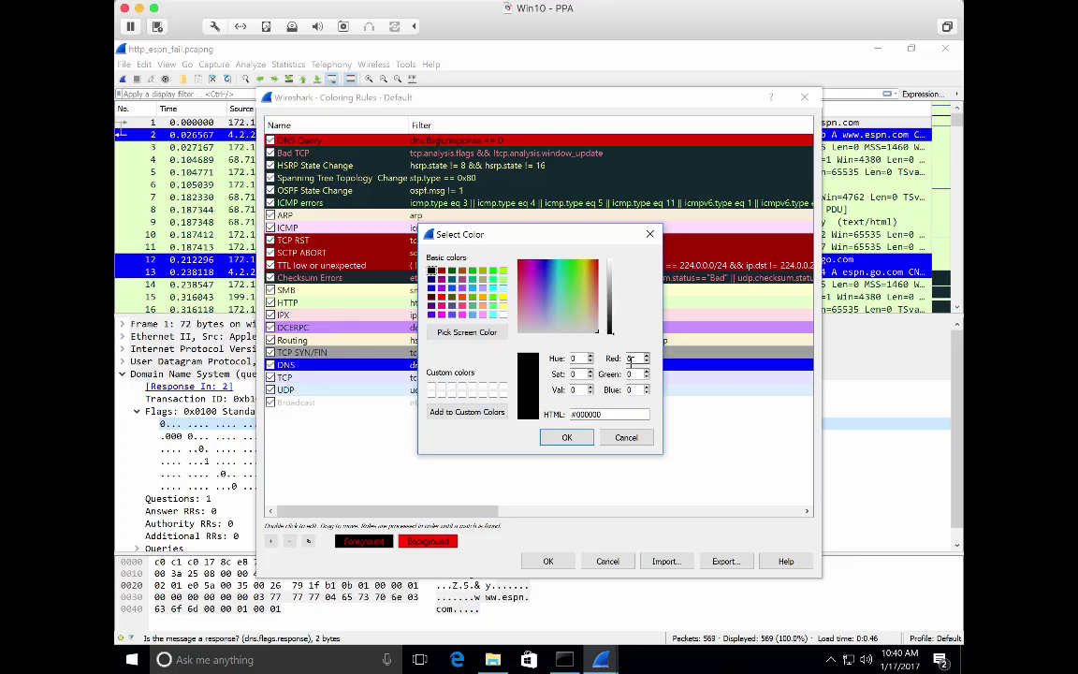
click(609, 260)
click(567, 437)
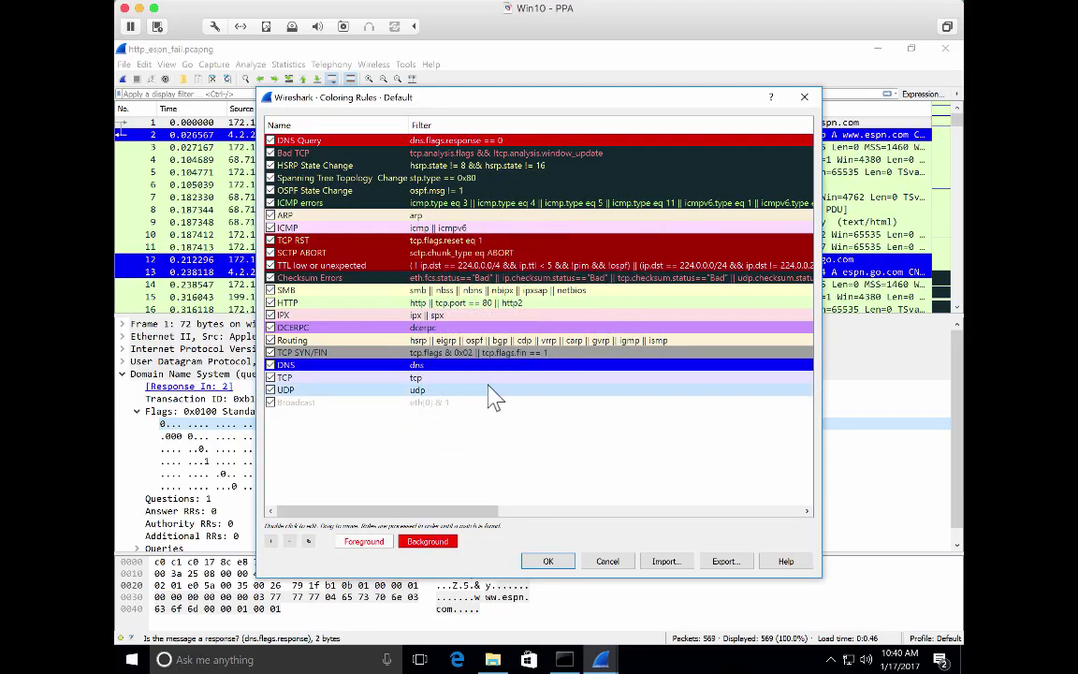
click(543, 561)
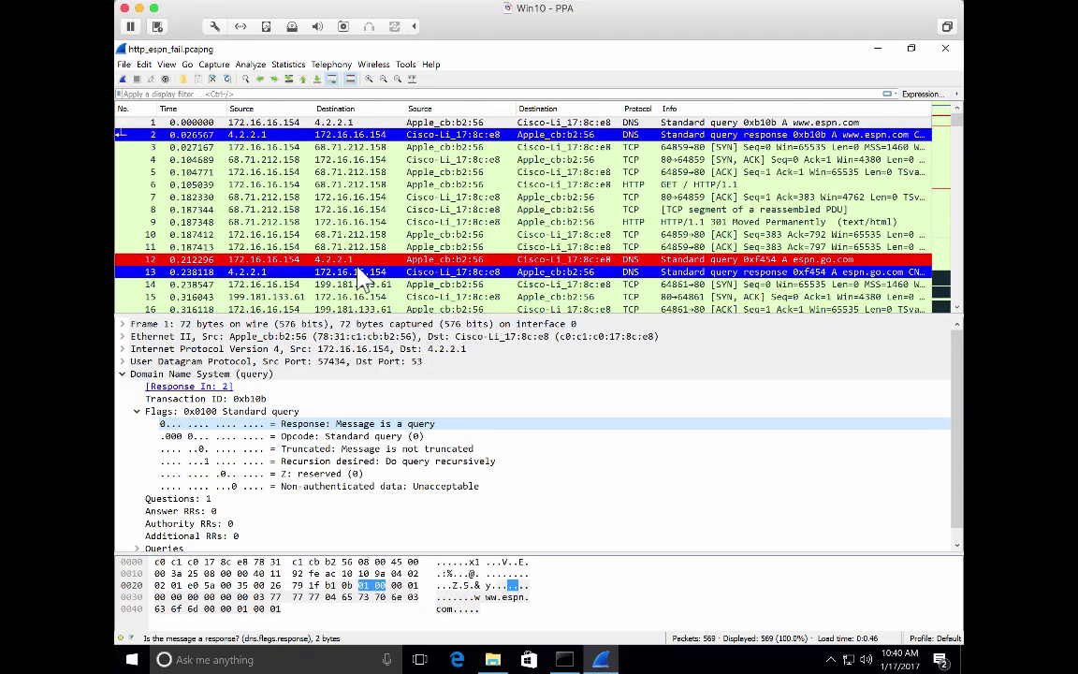
Examine how DNS query packet 12 and DNS response packet 13 are colored, and inspect packet 13's details
scroll(369, 262, down, 1)
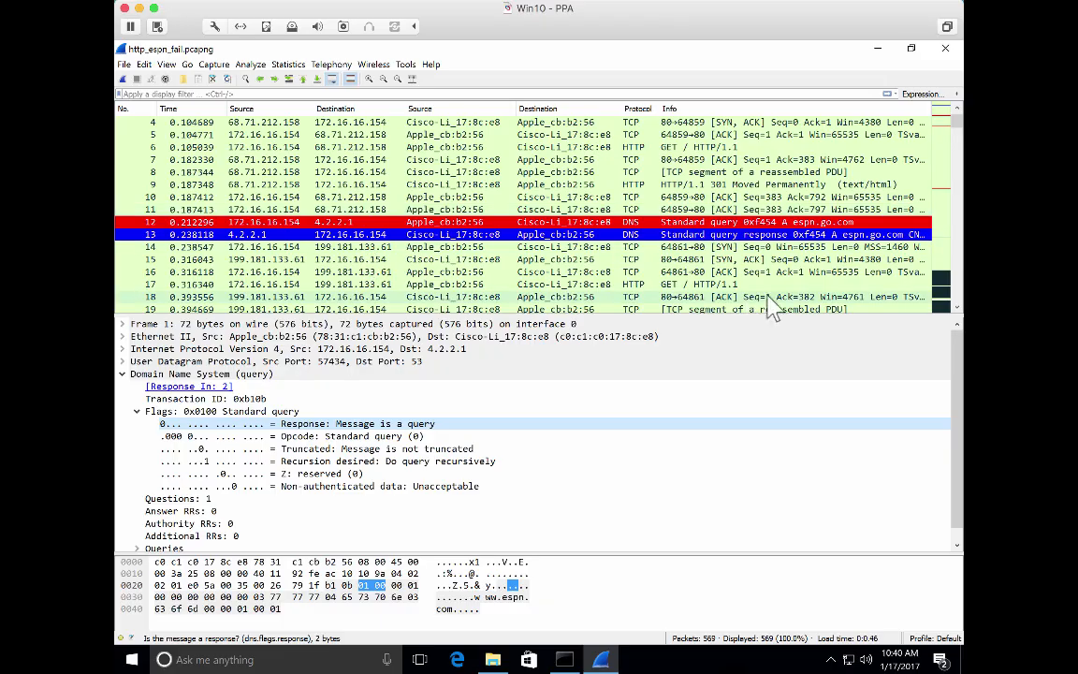
click(956, 307)
click(956, 307)
click(956, 306)
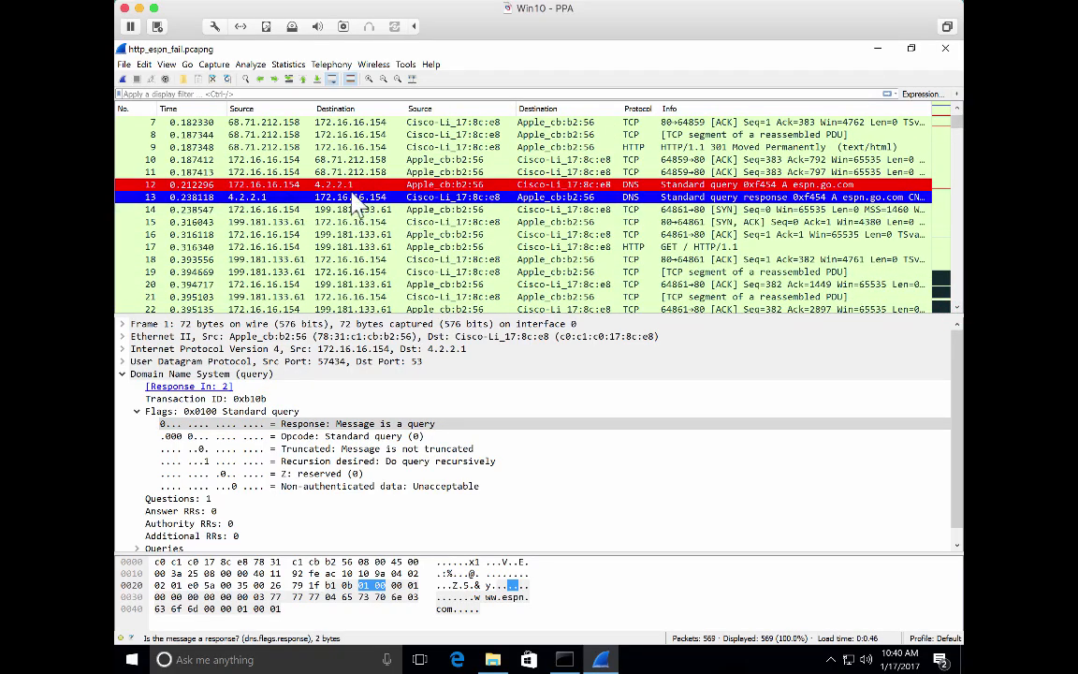
click(293, 198)
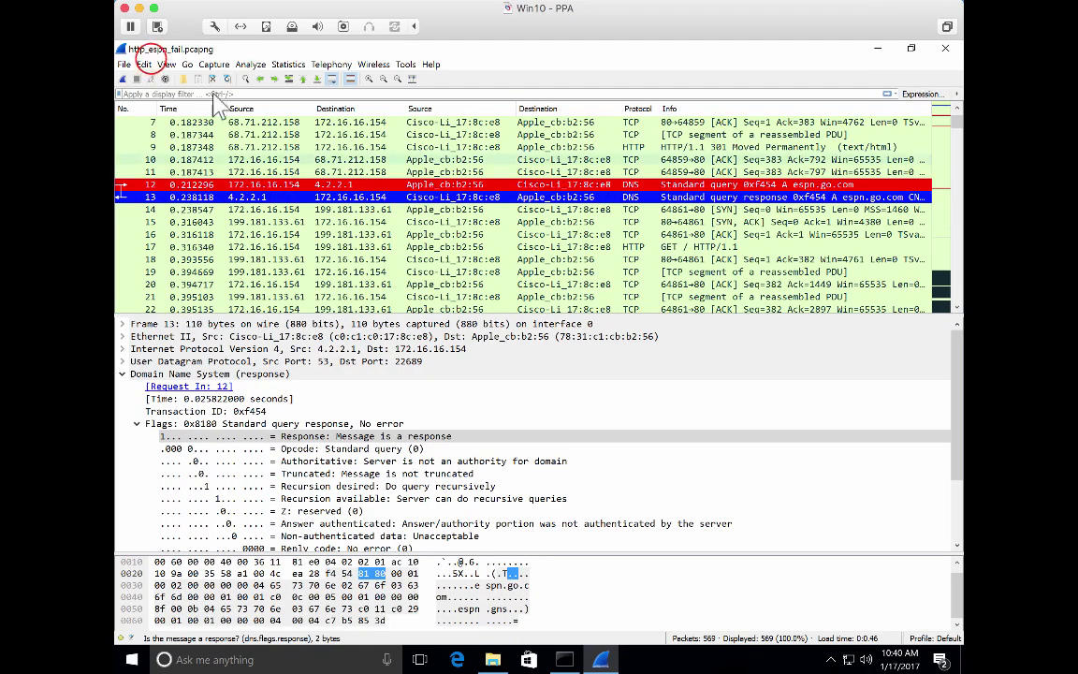
Review the coloring rules list to check which rule colors the DNS responses
click(144, 64)
mouse_move(167, 65)
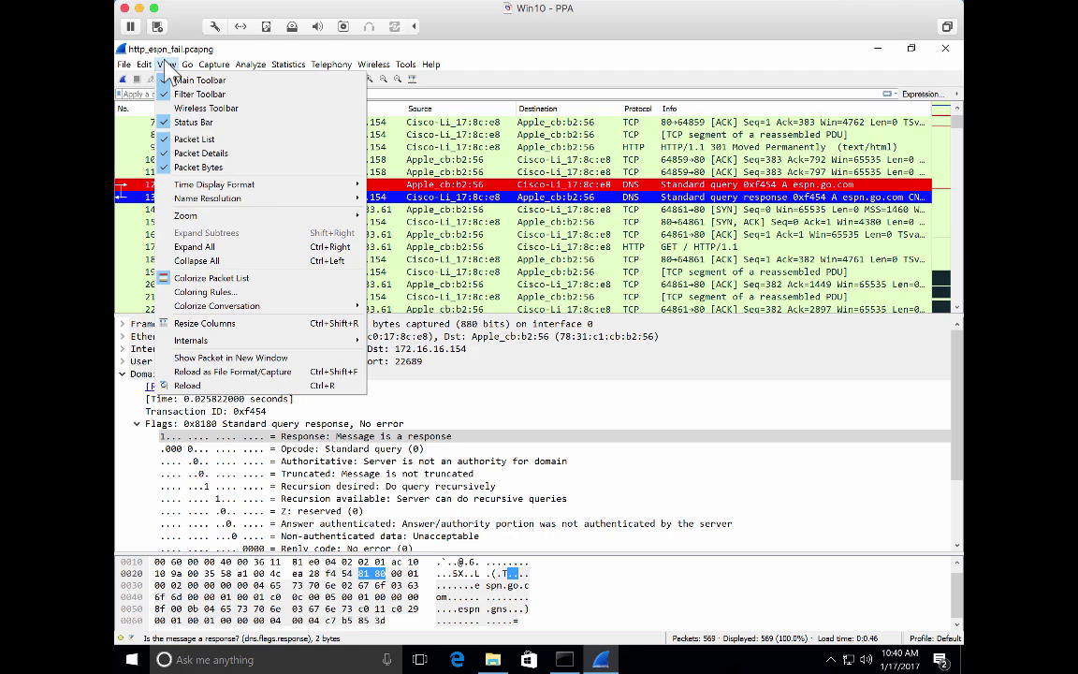
click(187, 290)
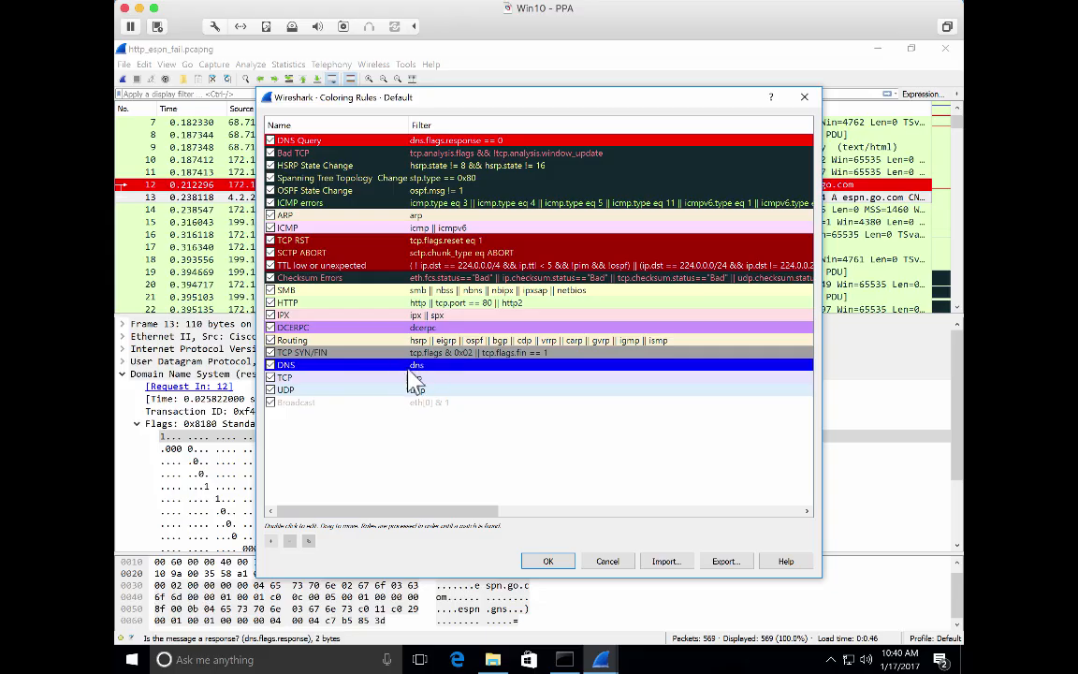
click(551, 559)
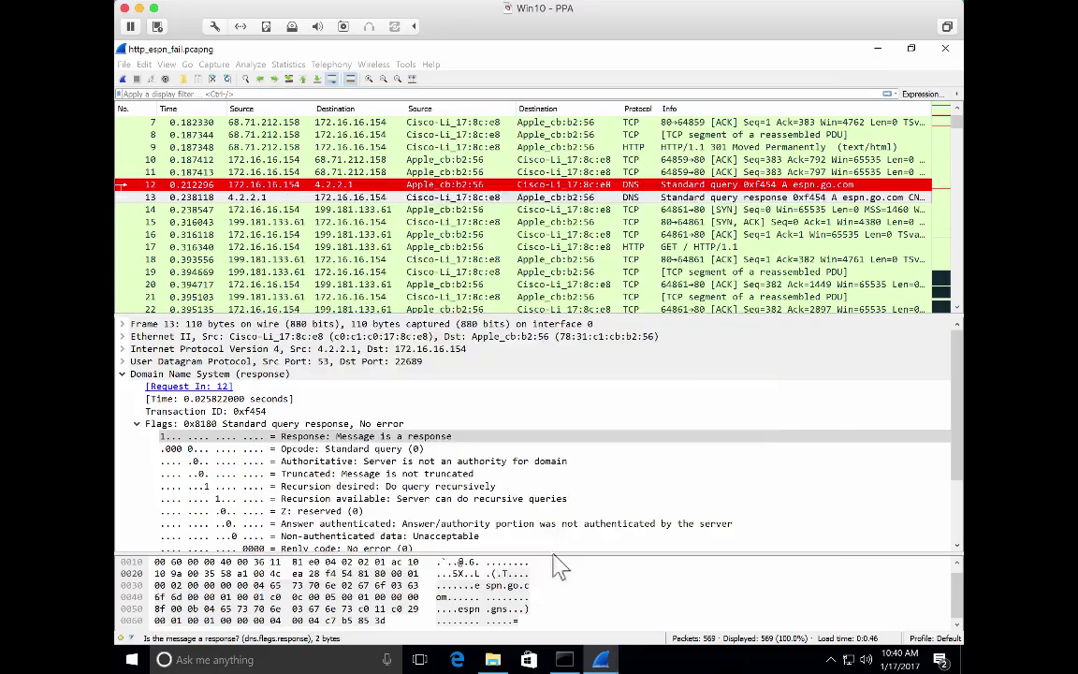
Create a coloring rule from packet 13's DNS response flag, with the filter dns.flags.response == 1, and name it DNS Response
click(286, 197)
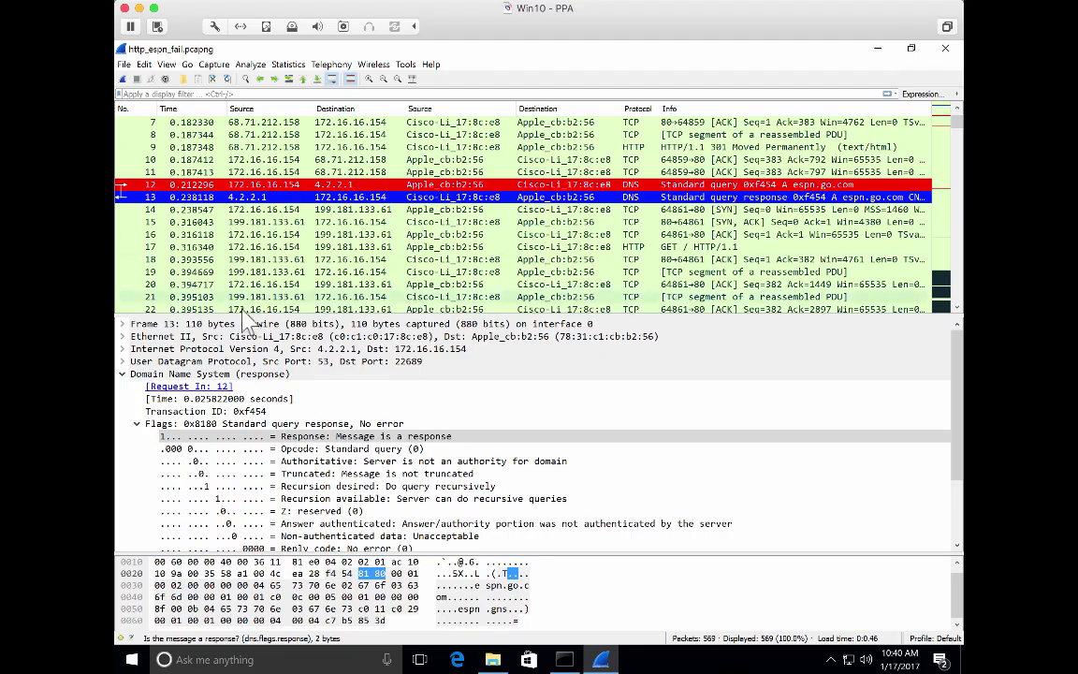
click(245, 436)
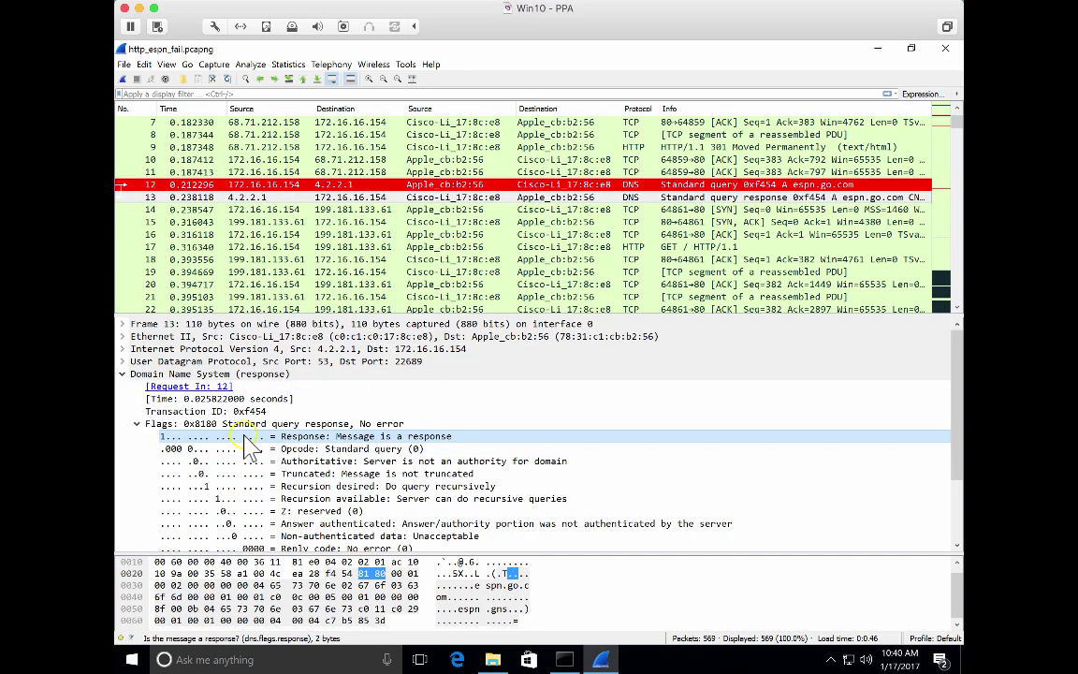
right_click(248, 437)
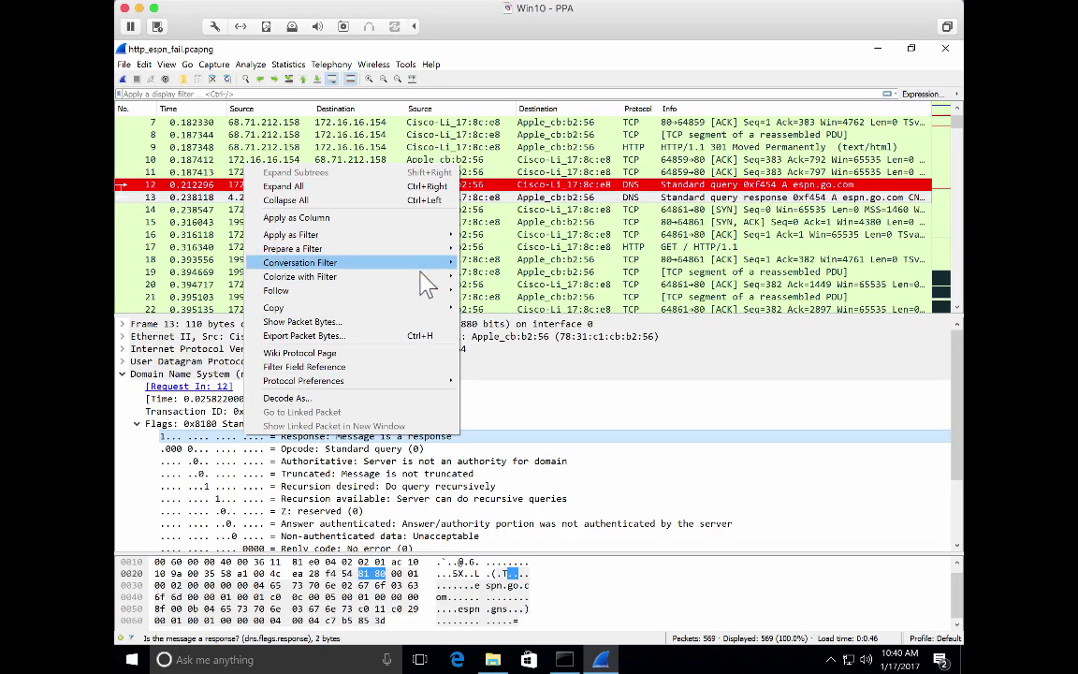
mouse_move(426, 277)
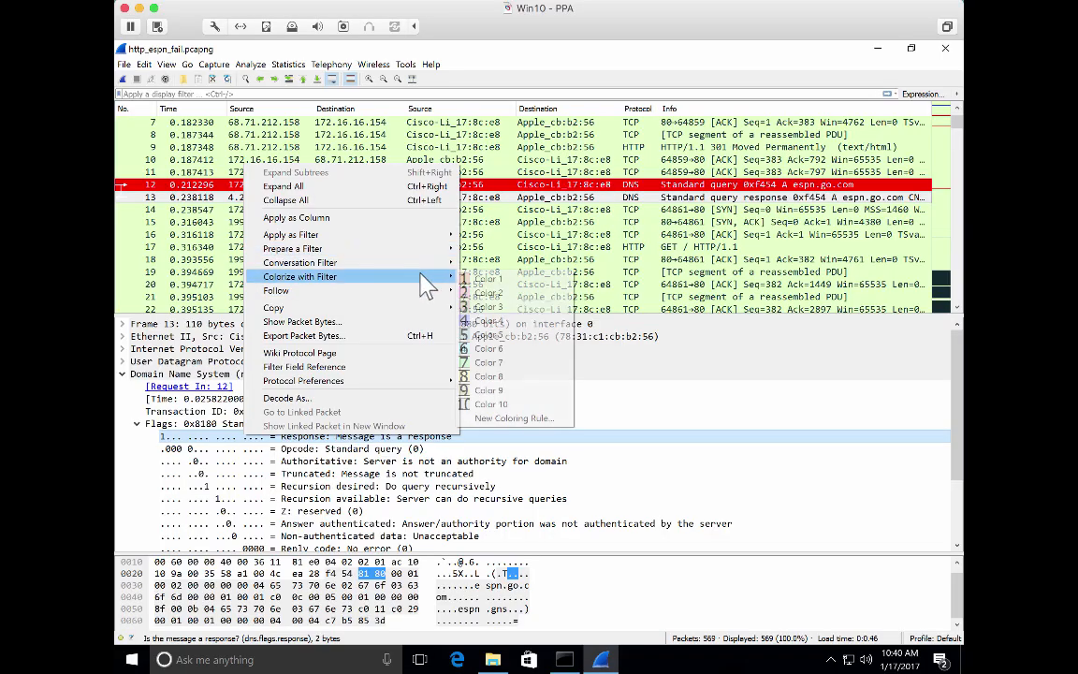
click(510, 417)
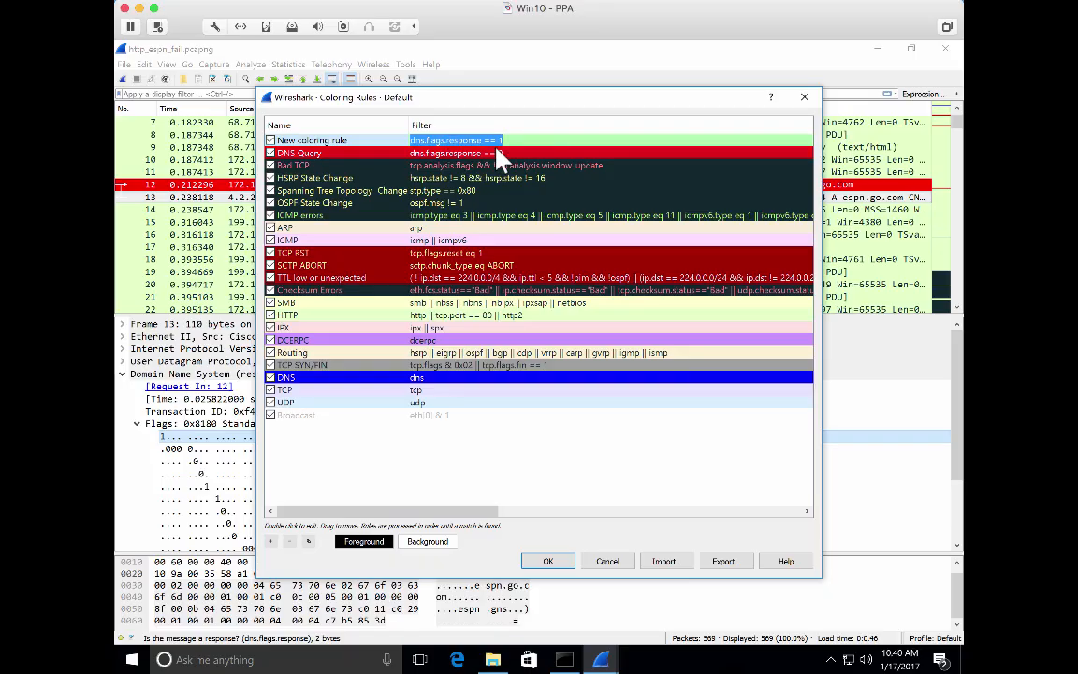
click(367, 139)
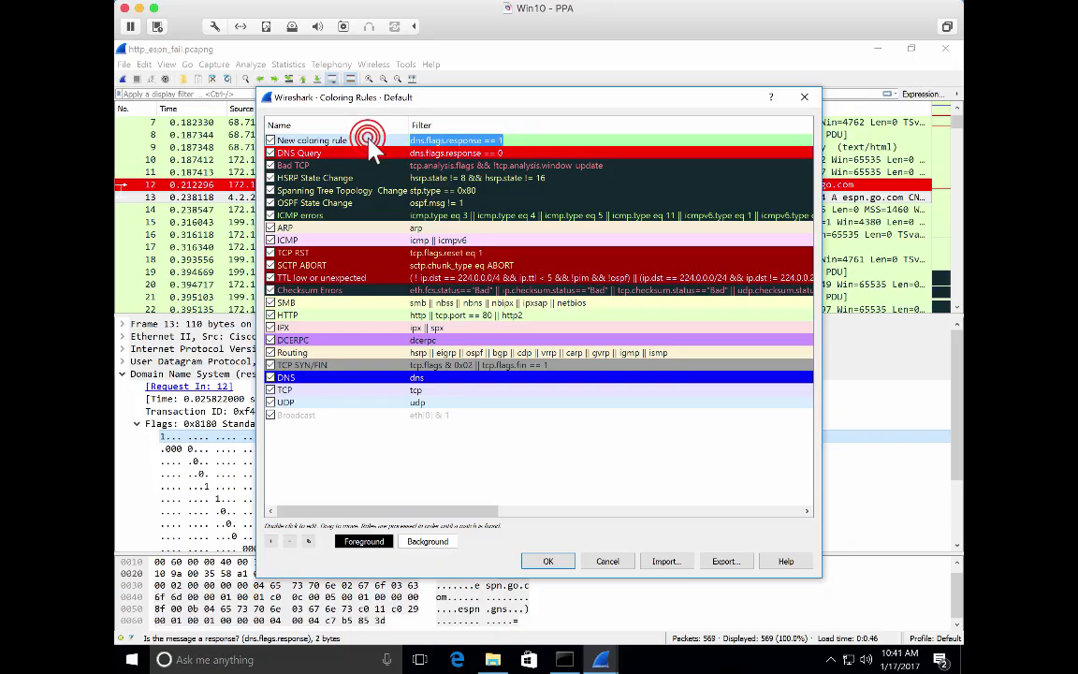
text(D)
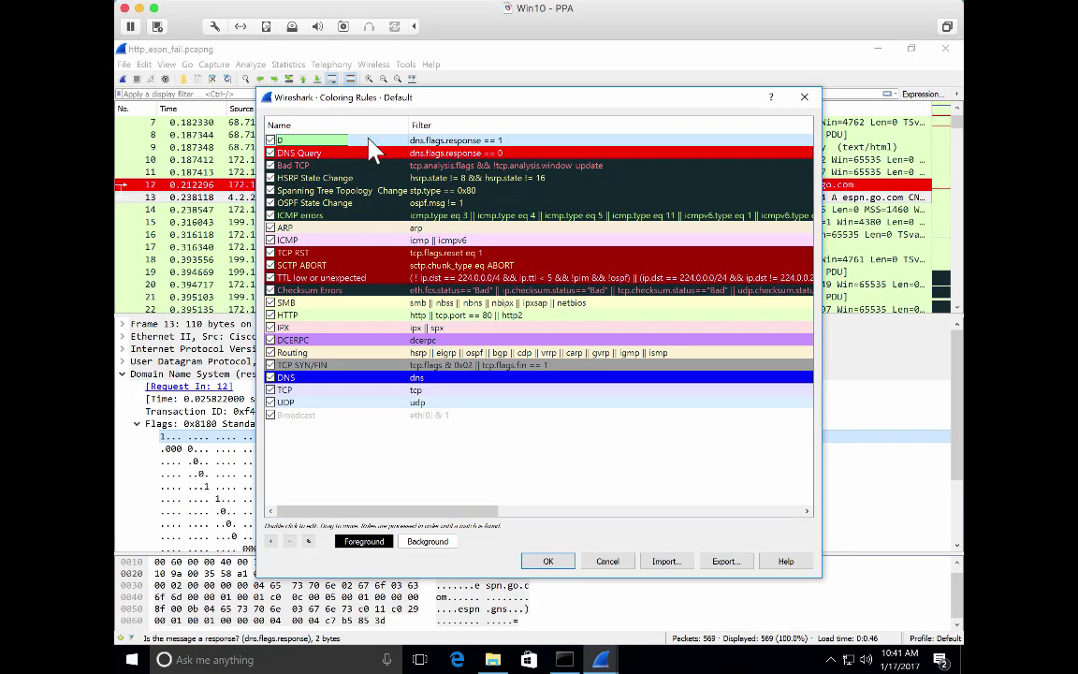
text(NS Response)
Give the DNS Response rule a green #05ff01 background, apply the rules, and check the colored DNS packets in the list
click(436, 542)
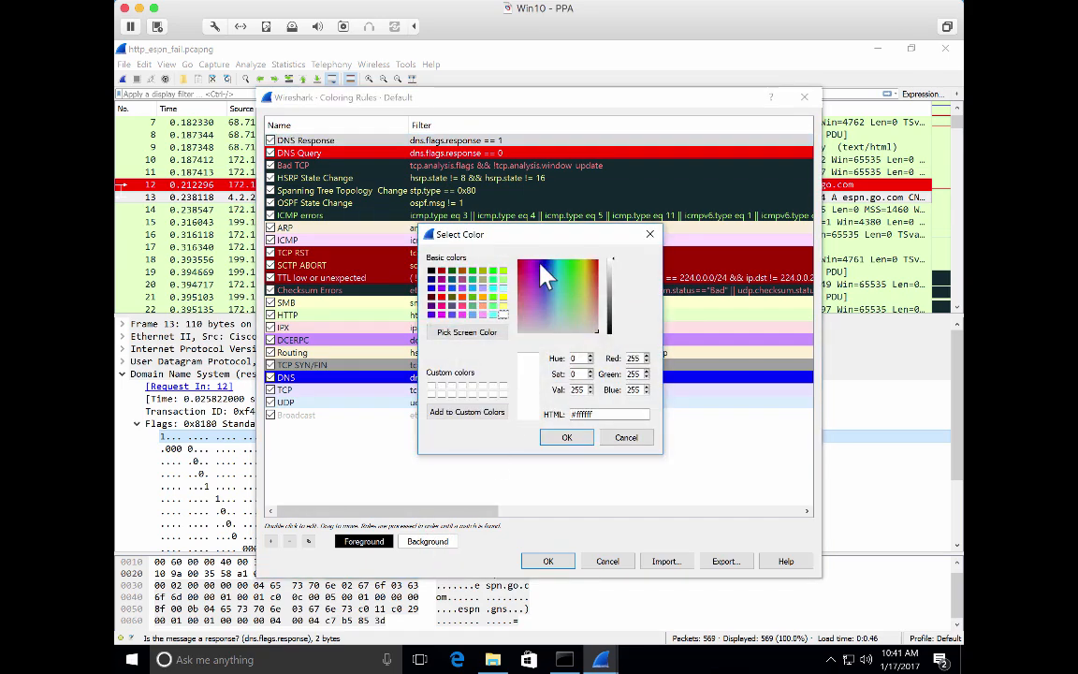
click(570, 263)
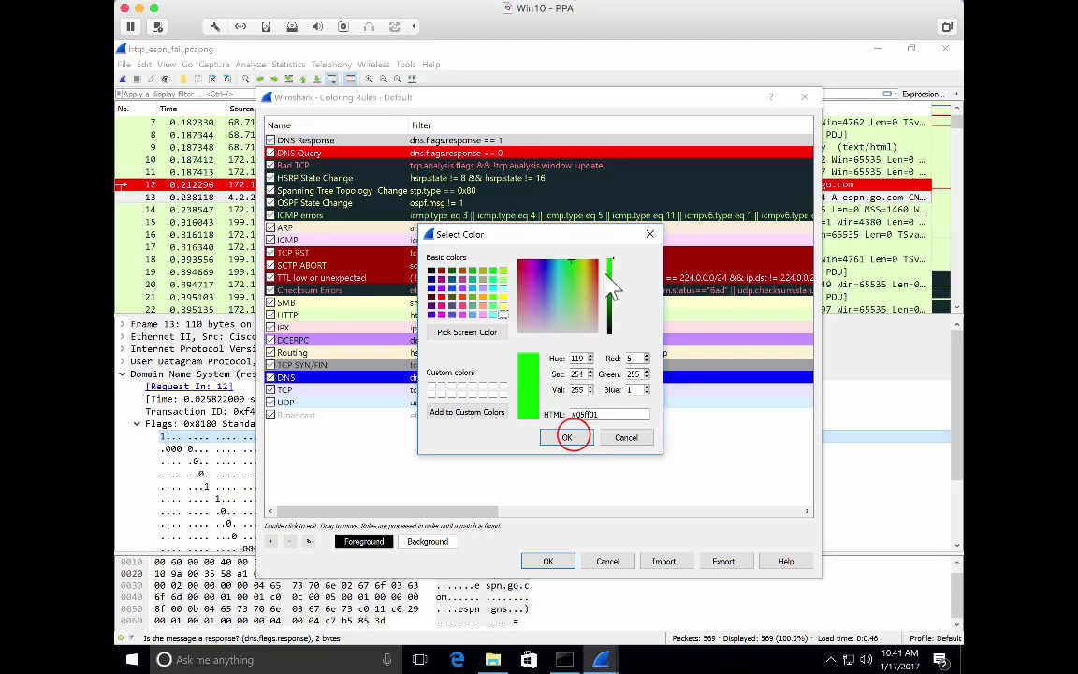
click(569, 438)
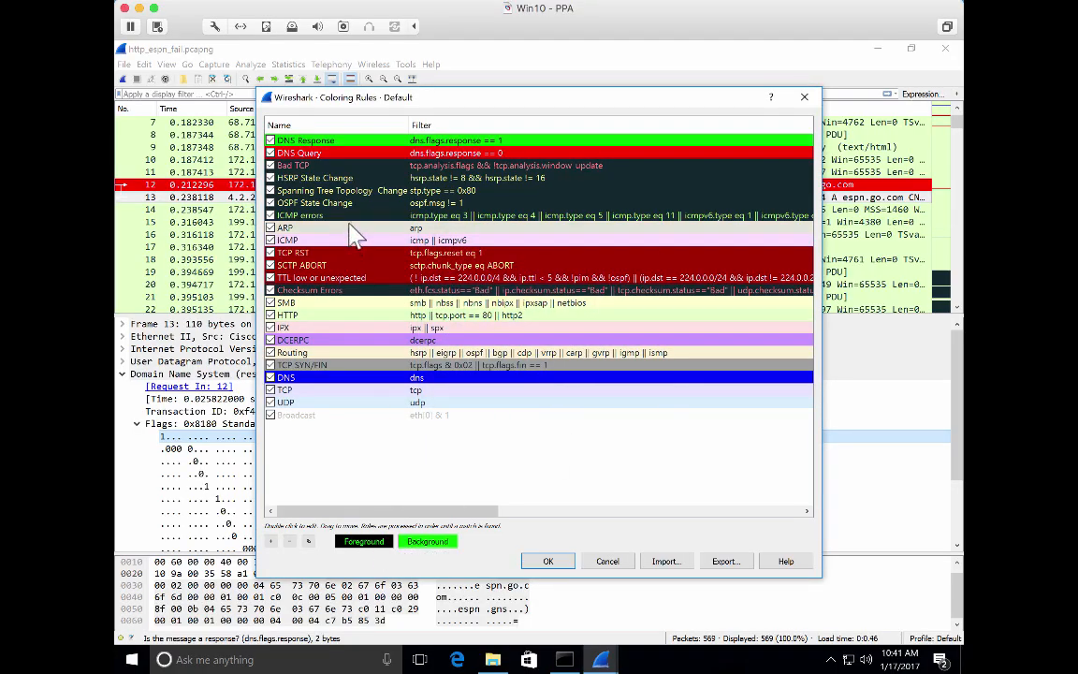
click(338, 140)
click(548, 560)
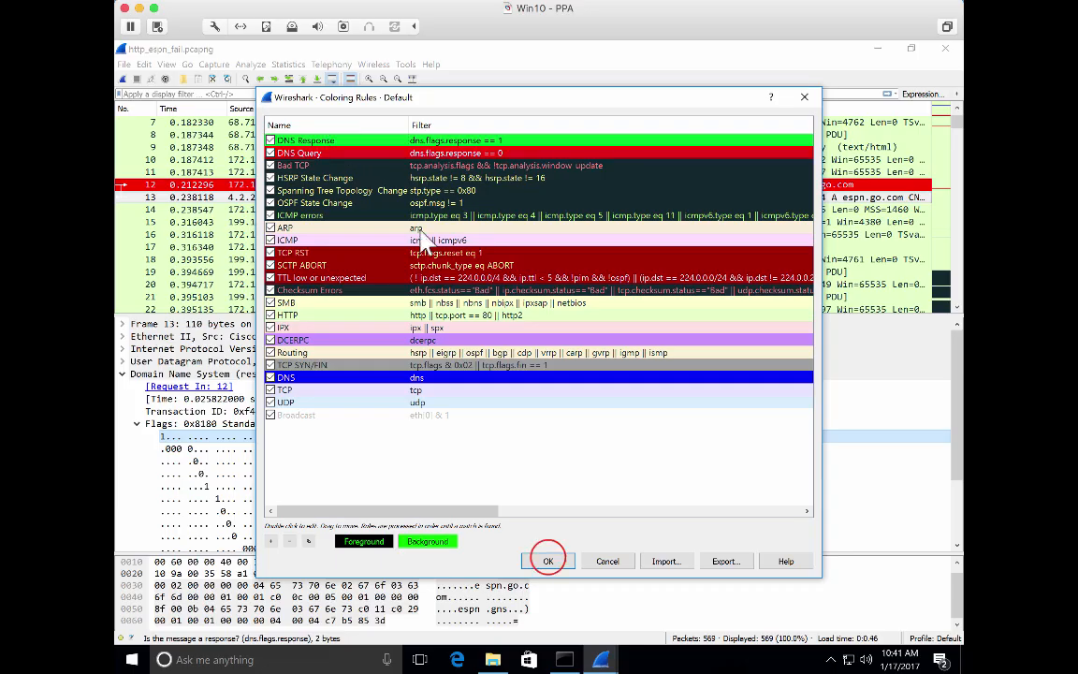
click(473, 235)
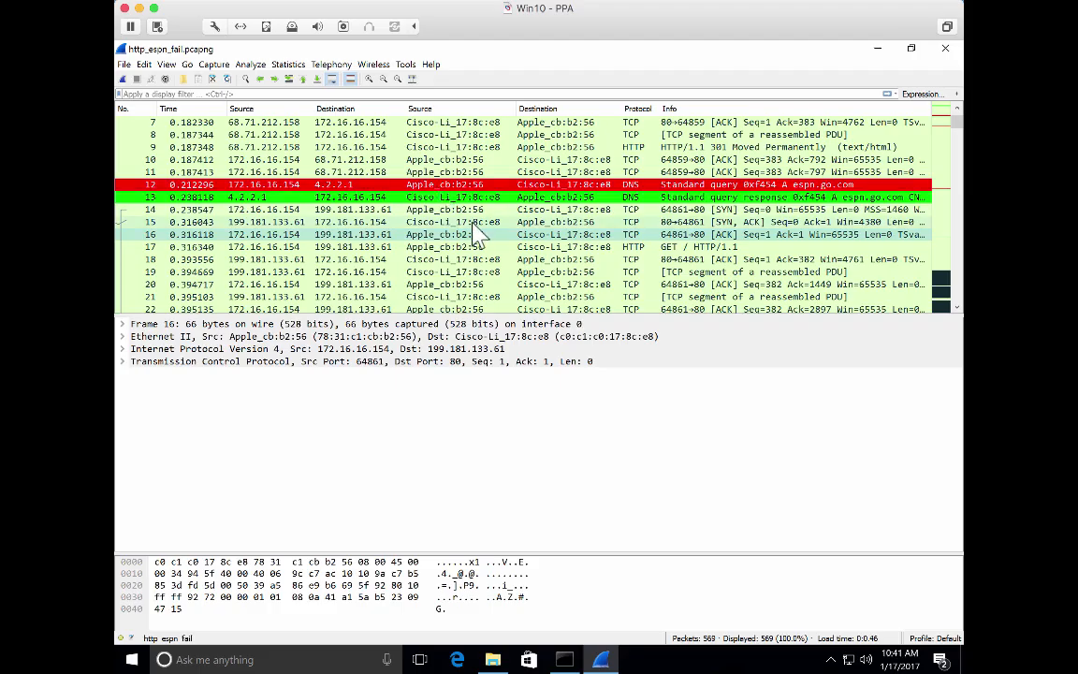
scroll(477, 234, down, 10)
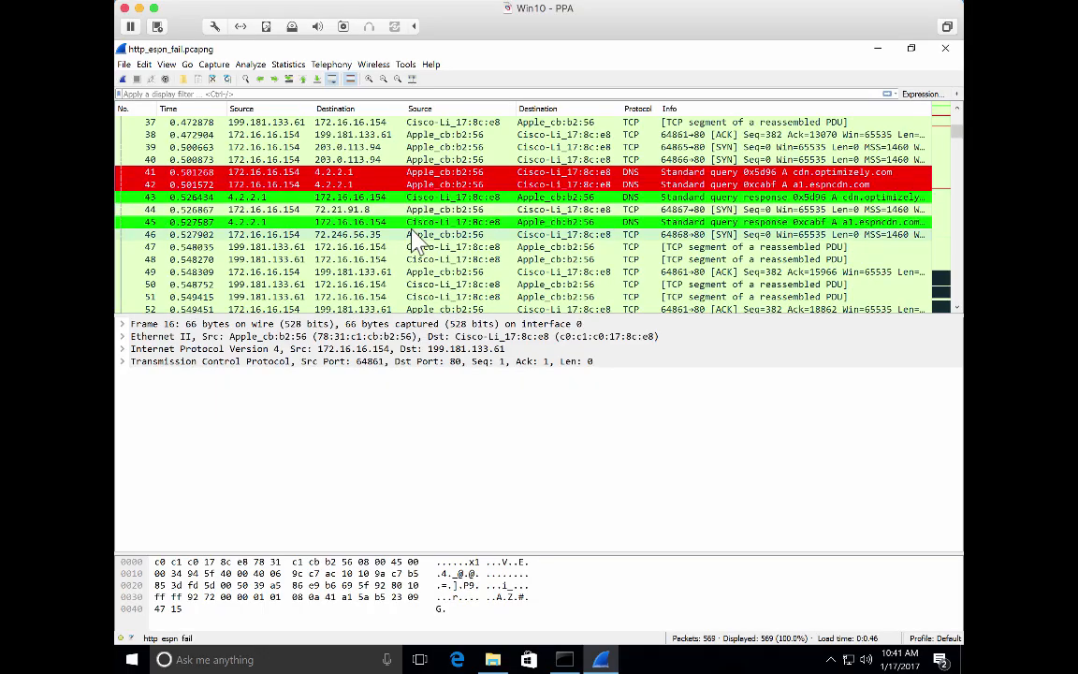
Inspect the DNS query packets 41 and 42 and their matching responses, packets 43 and 45
click(354, 173)
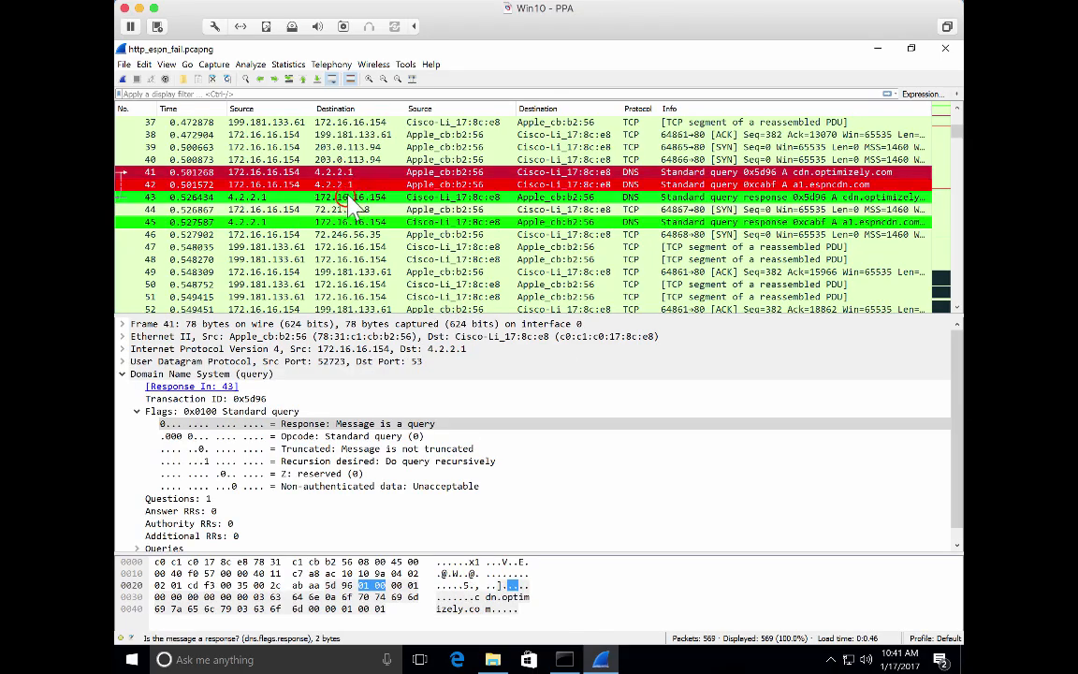
click(348, 197)
click(345, 185)
click(346, 222)
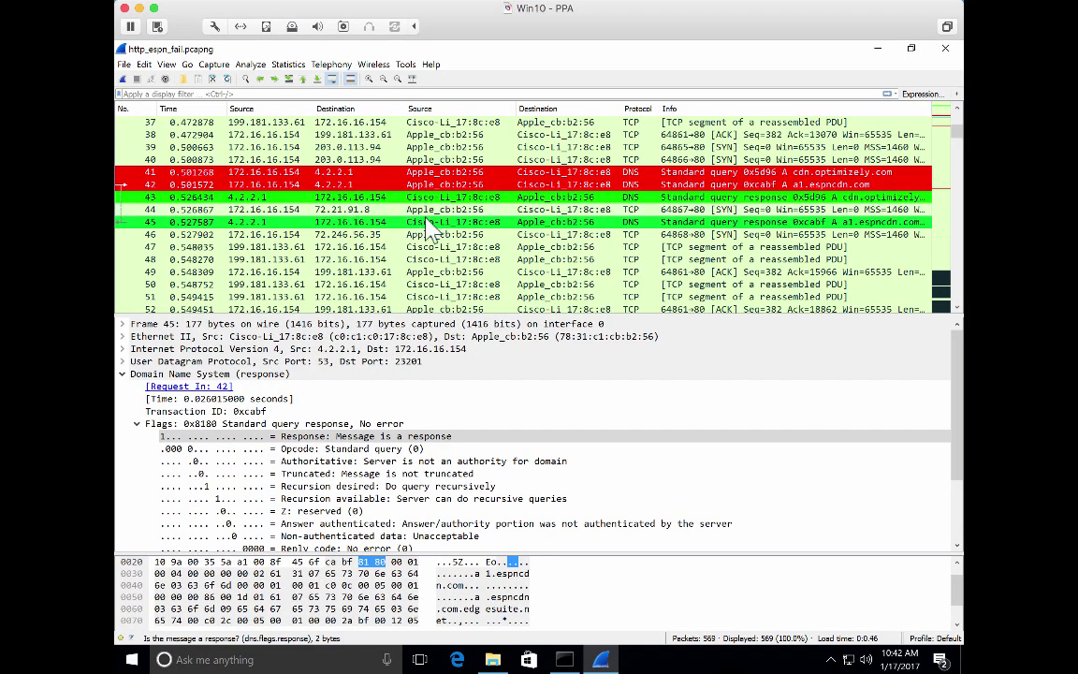
Look through the packet list past packet 45 for further DNS queries and responses by their colors
scroll(431, 225, down, 2)
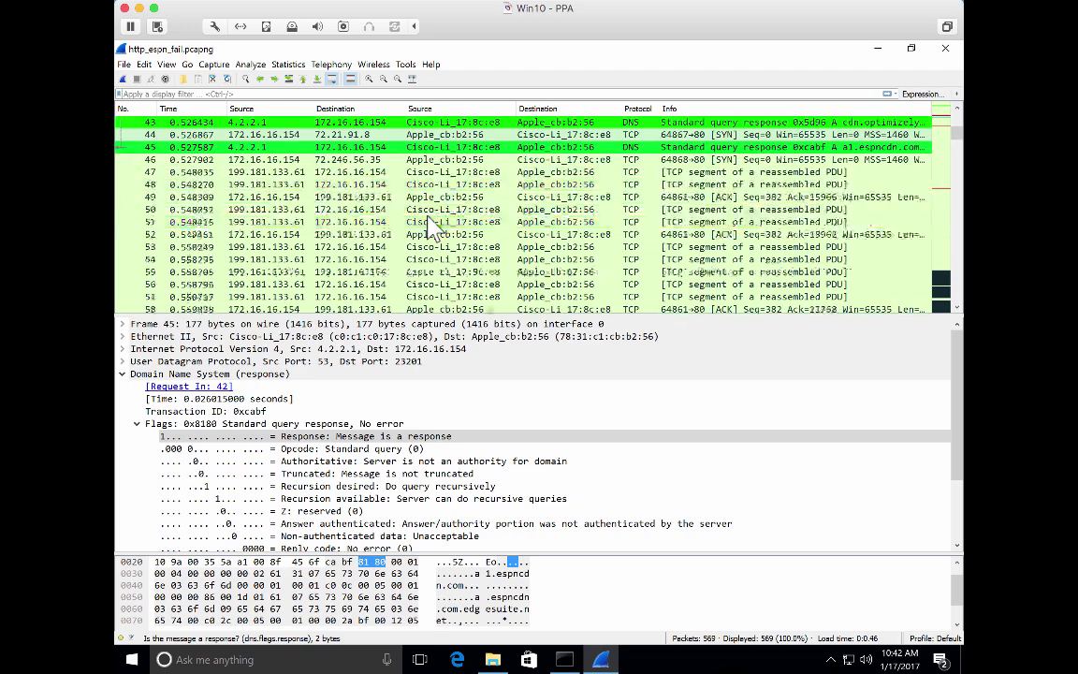
scroll(431, 225, down, 7)
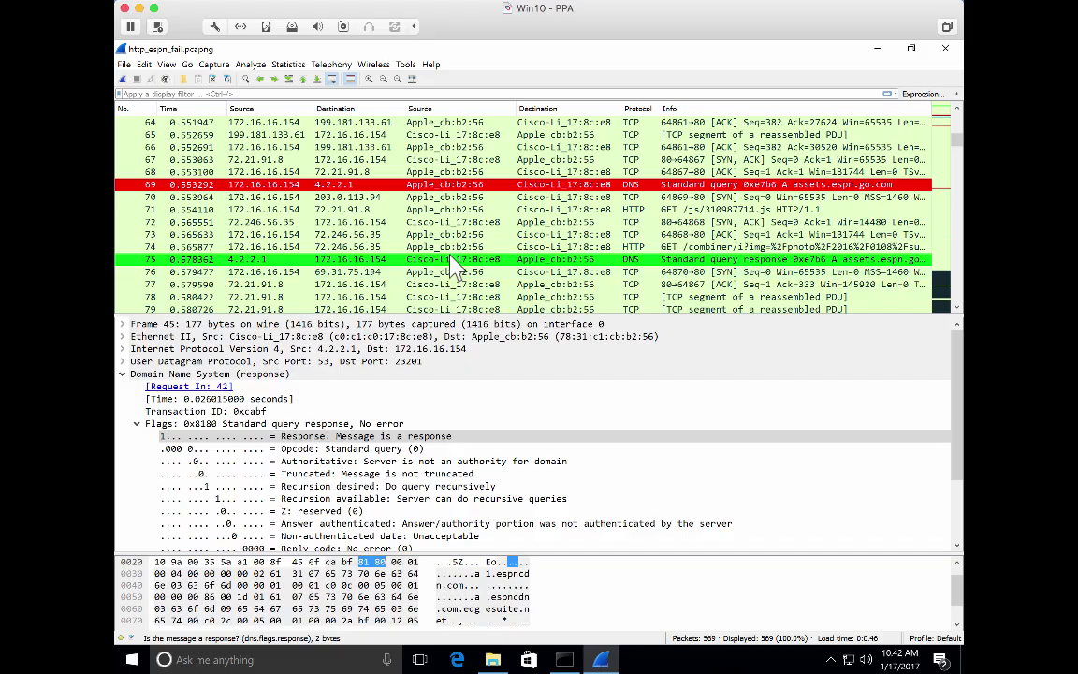
scroll(452, 267, down, 11)
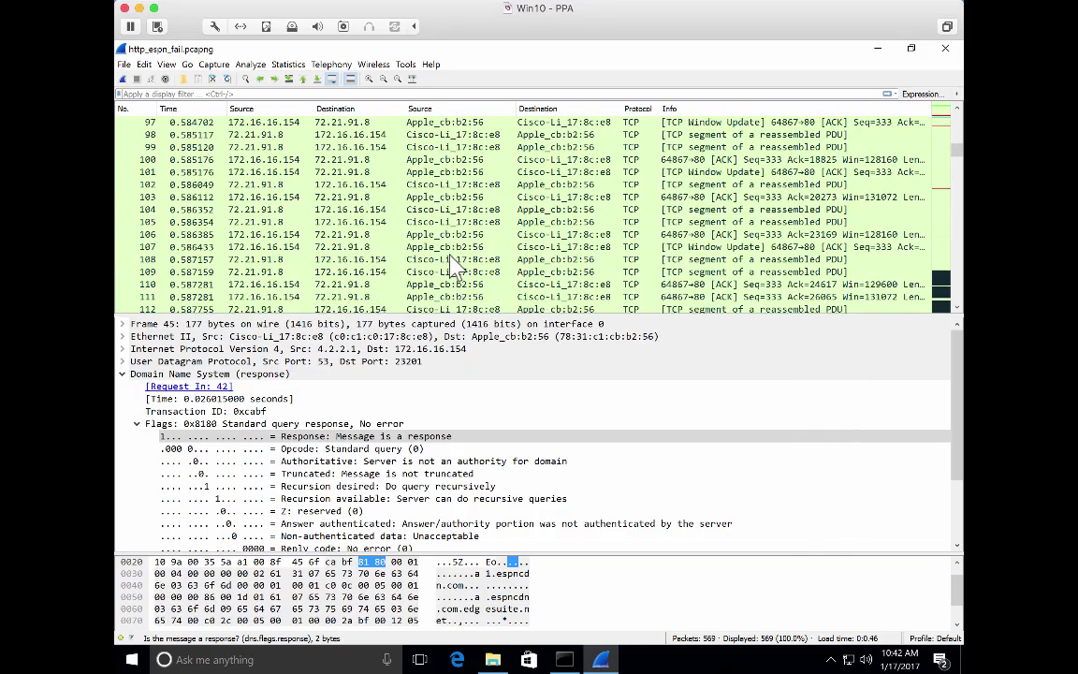
scroll(453, 267, down, 18)
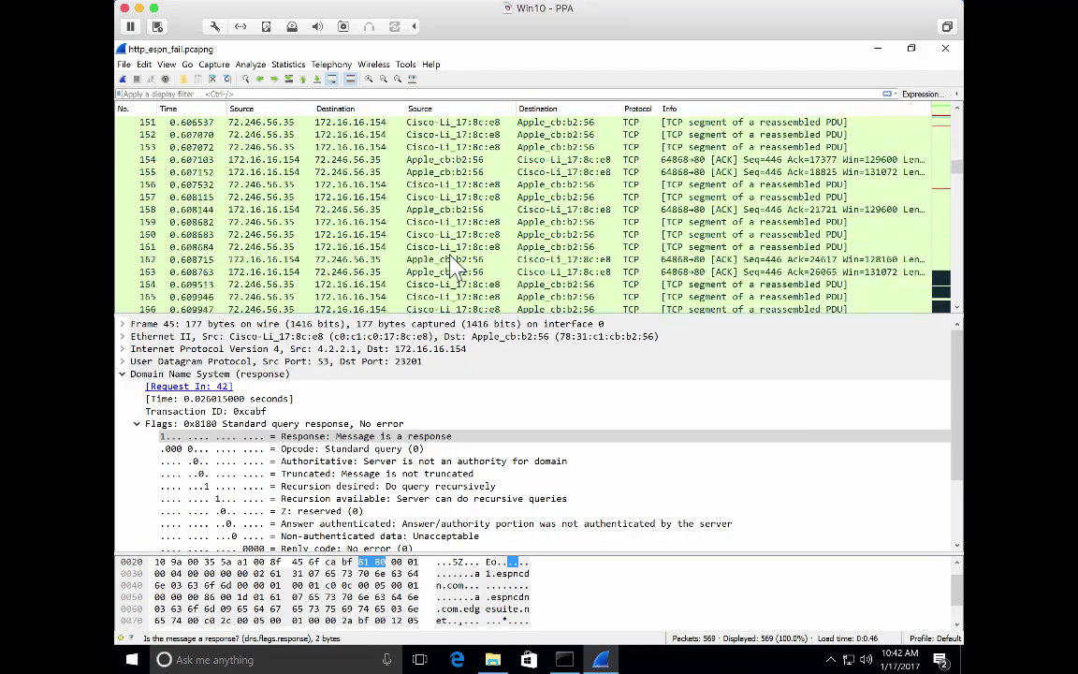
scroll(453, 267, down, 11)
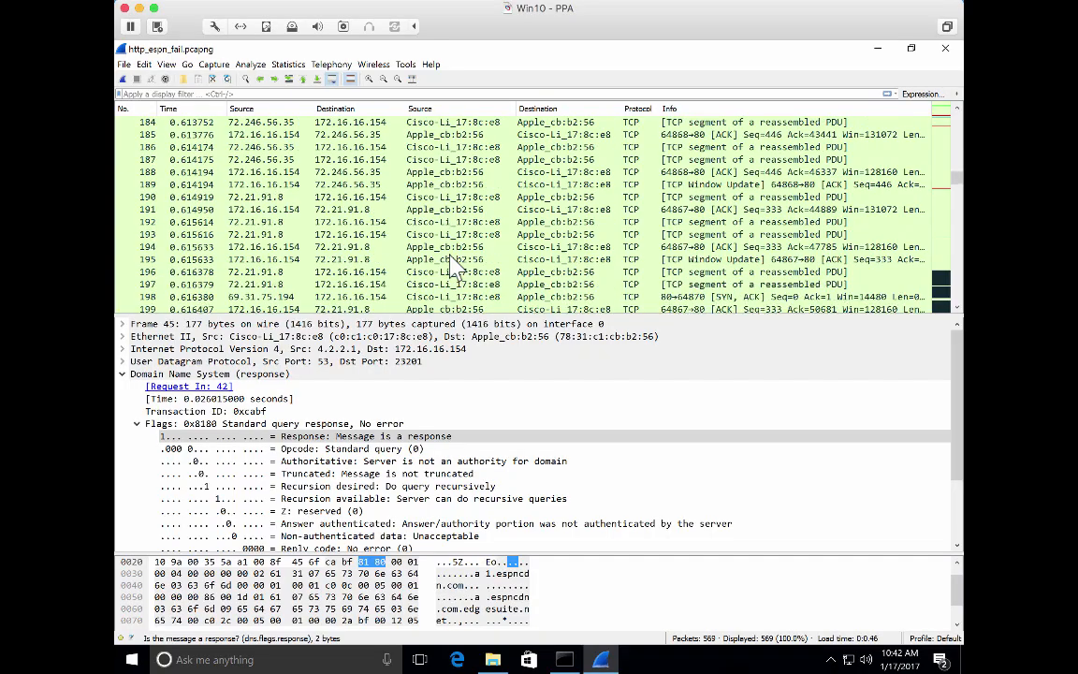
scroll(453, 267, down, 6)
scroll(452, 267, down, 3)
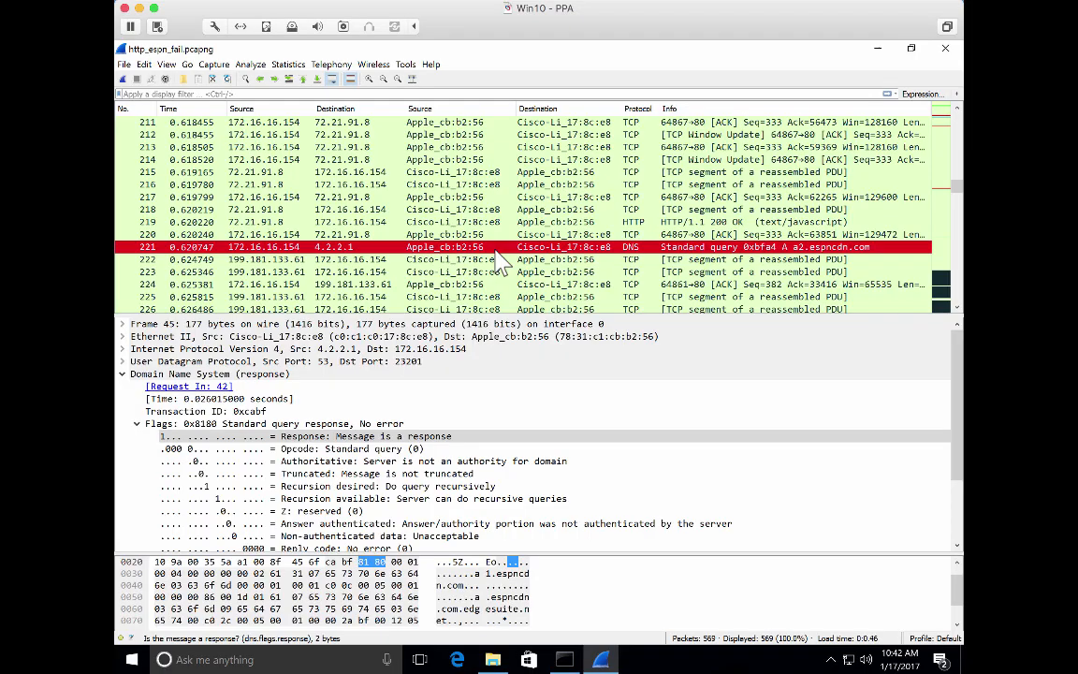
scroll(501, 264, down, 2)
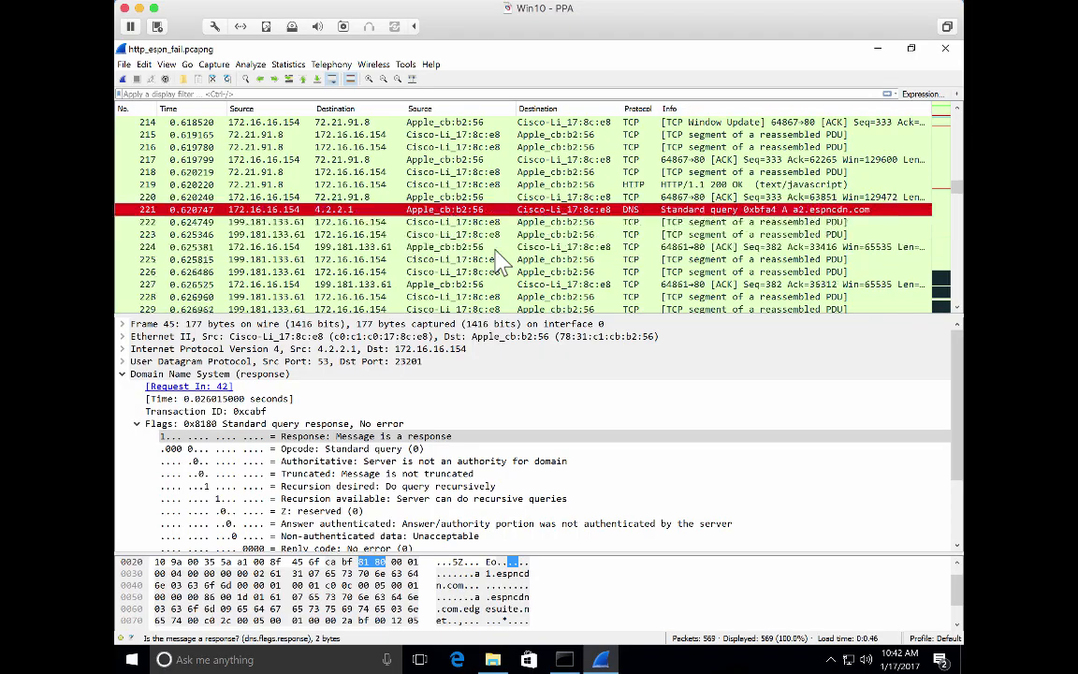
Move the DNS Response and DNS Query coloring rules down the rules list, between the SMB and HTTP rules
click(167, 66)
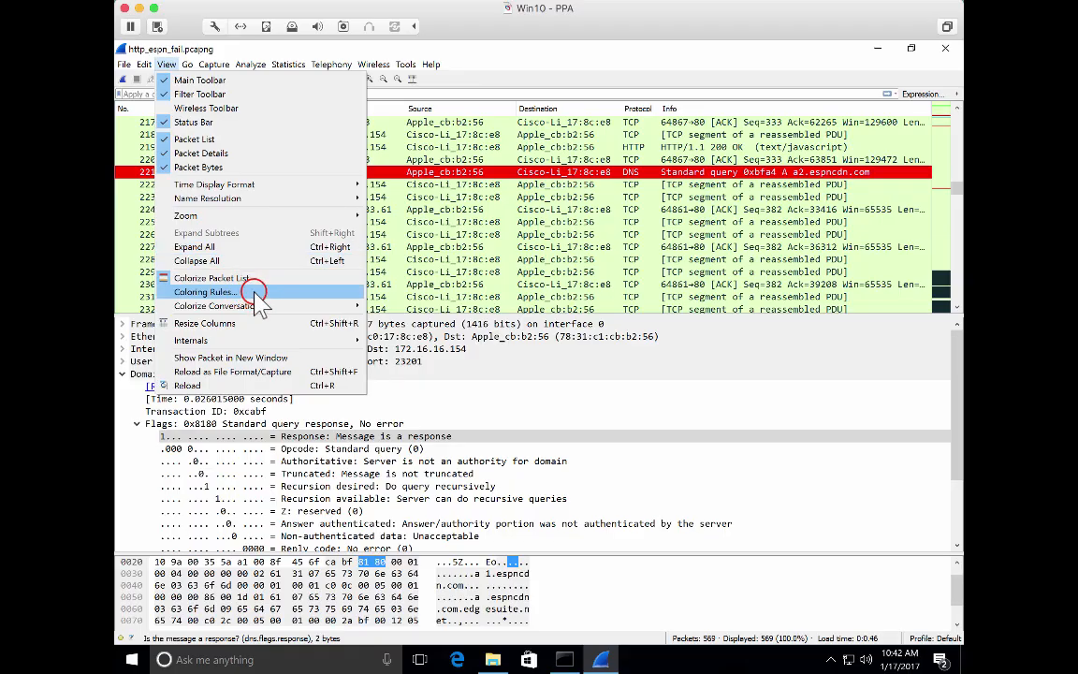
click(241, 291)
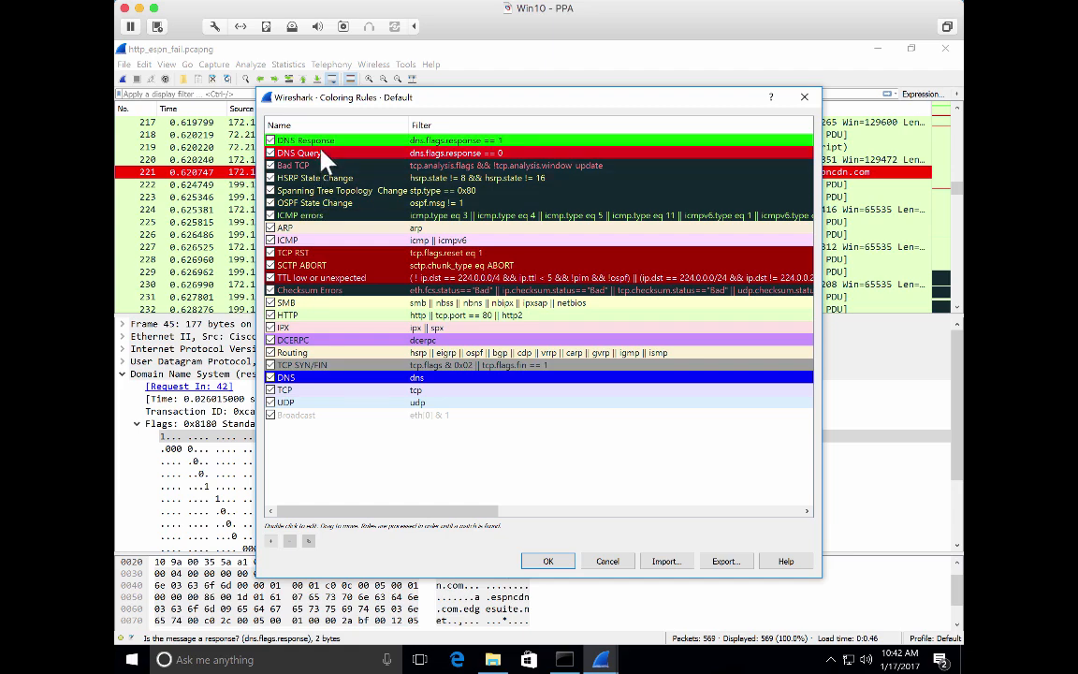
drag(321, 145, 307, 310)
drag(323, 140, 319, 311)
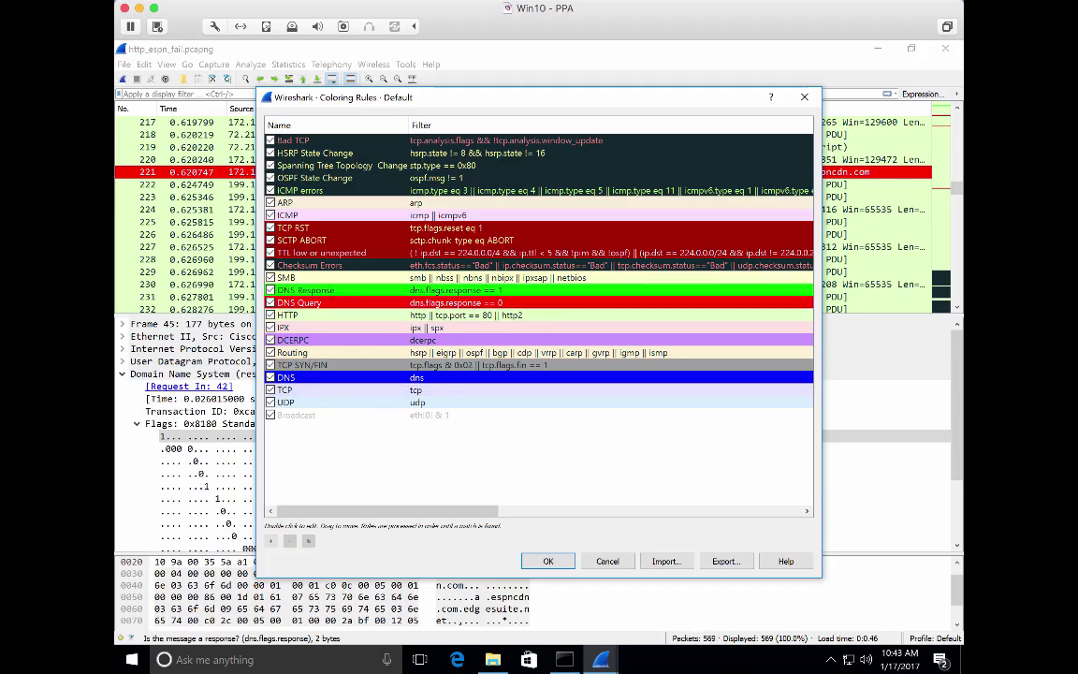
click(456, 290)
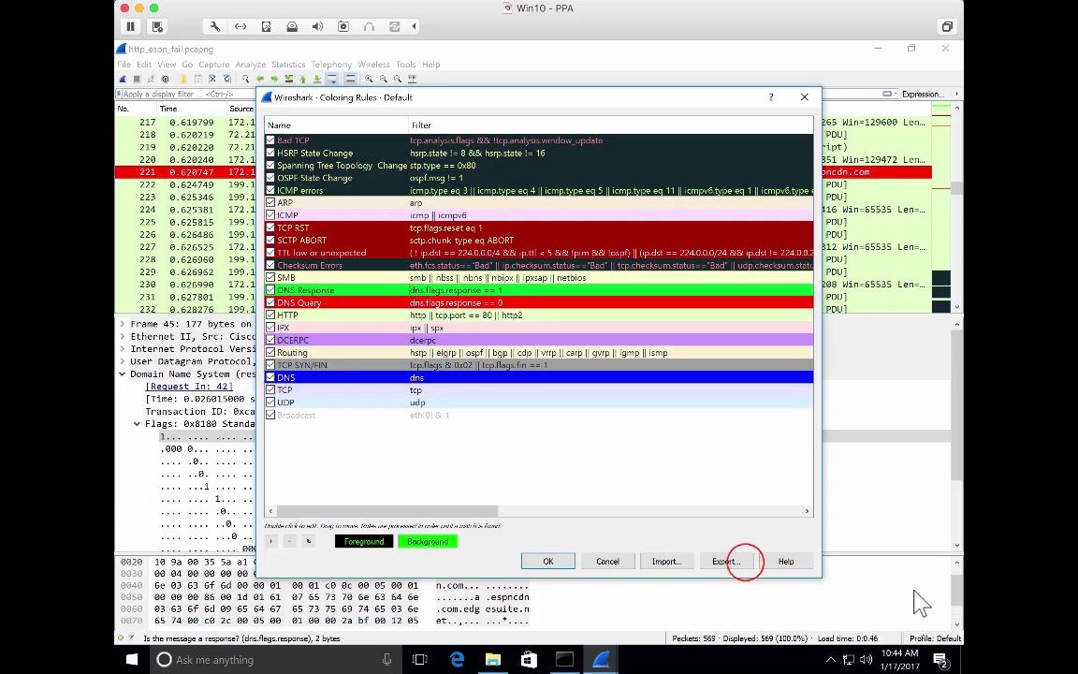
click(744, 561)
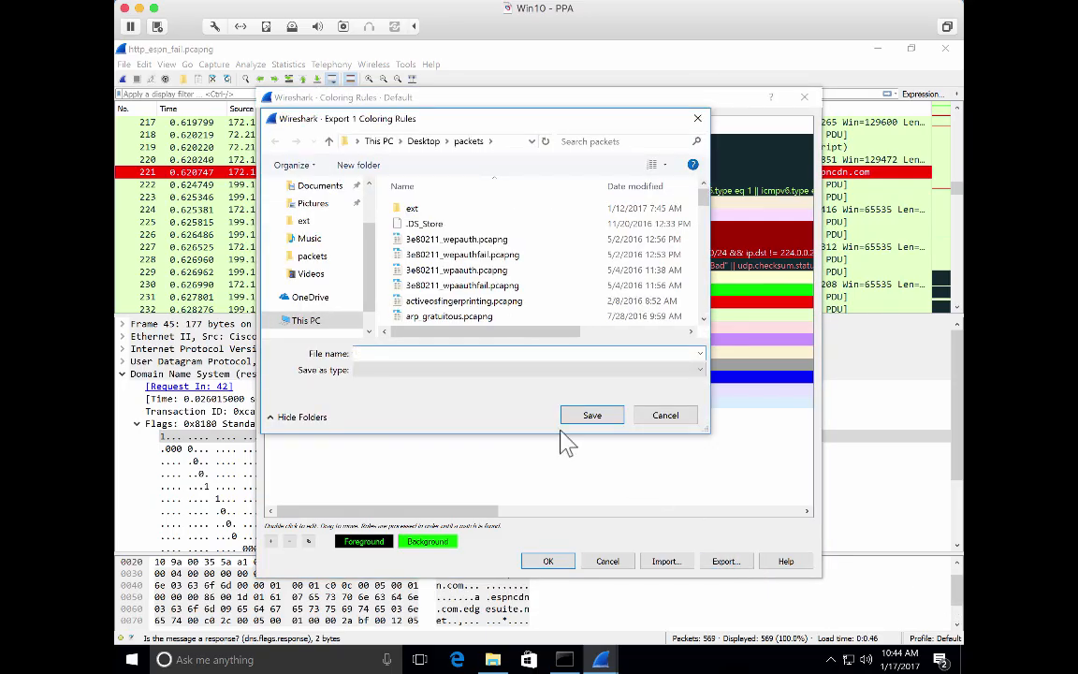
click(664, 417)
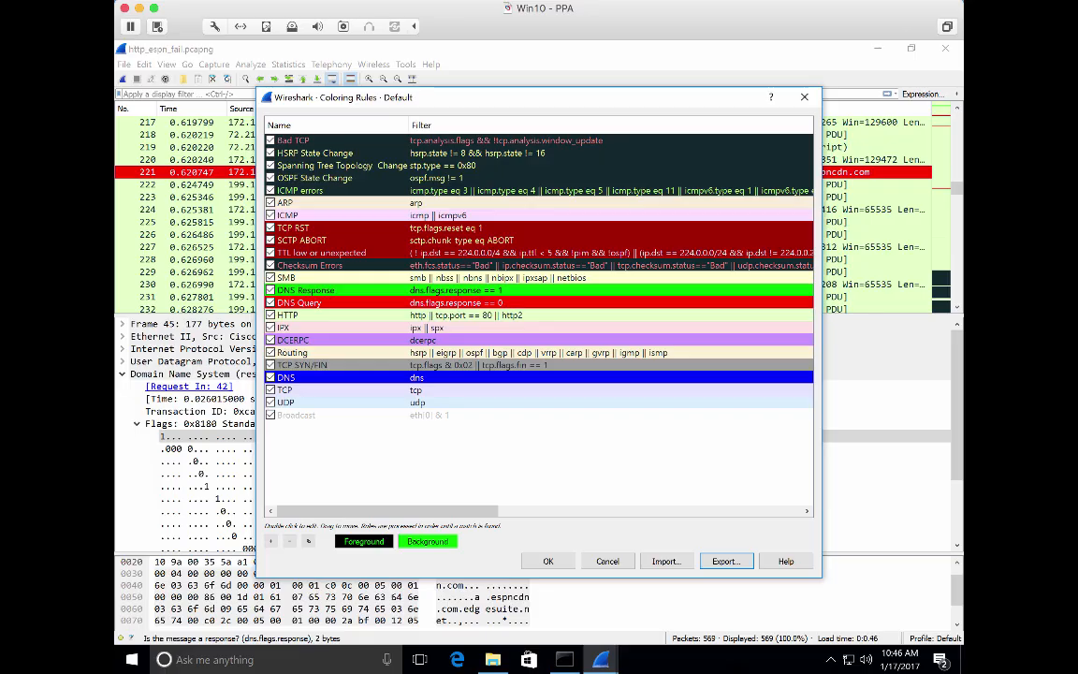
Apply the reordered coloring rules
click(550, 561)
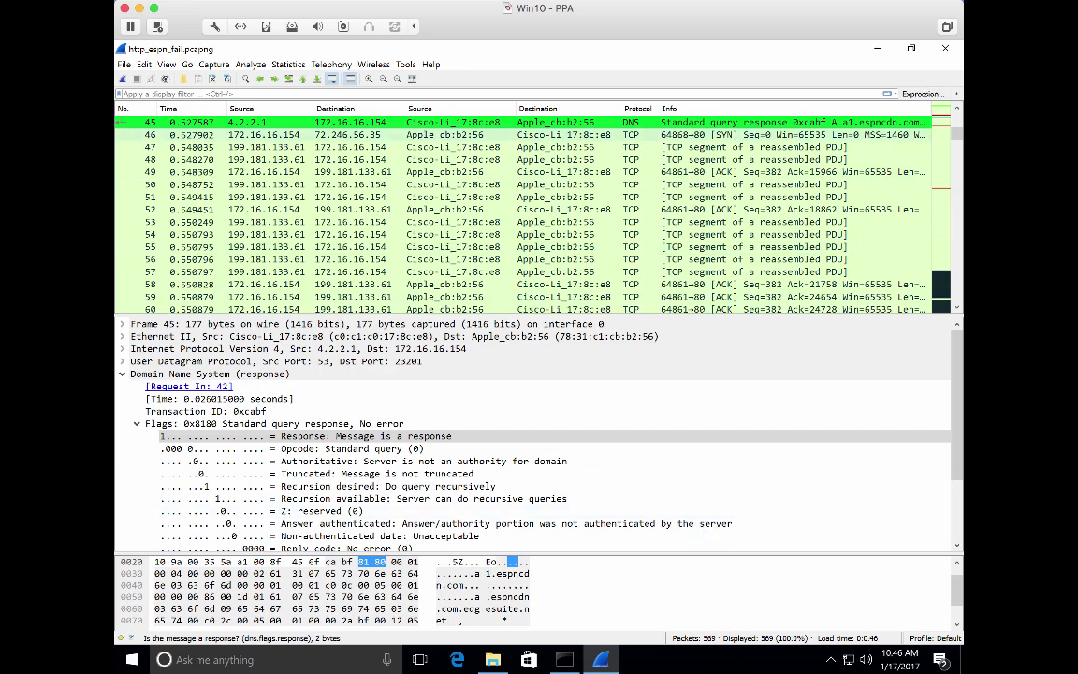
From the IPv4 conversation statistics, filter the packets to both directions between 4.2.2.1 and 172.16.16.154, and close the statistics
click(302, 65)
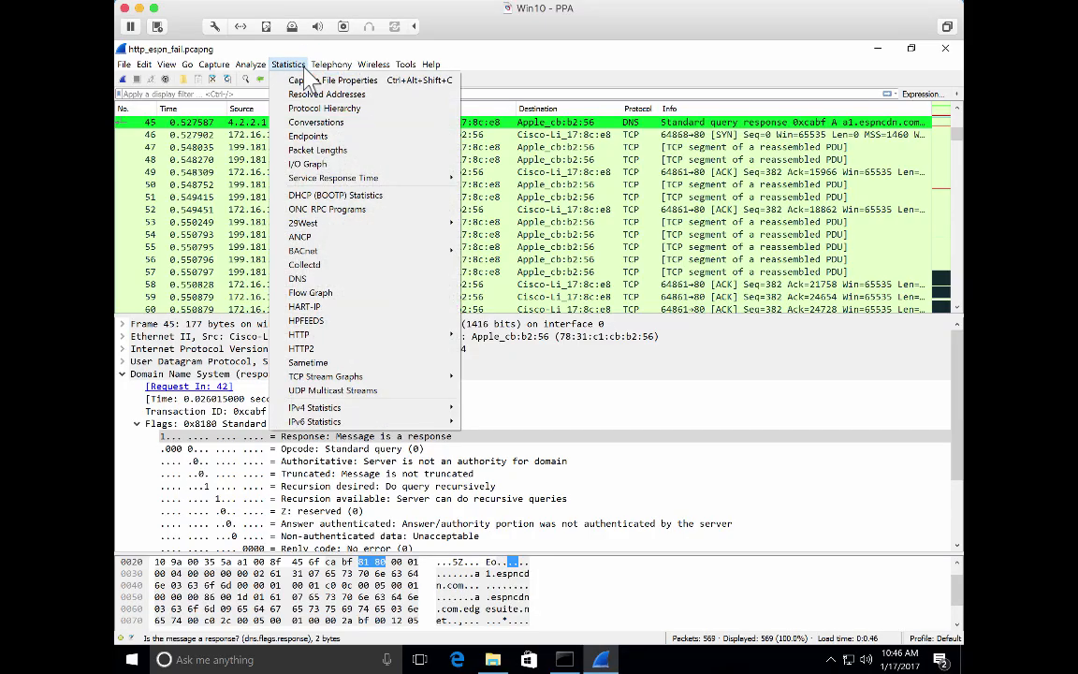
click(313, 122)
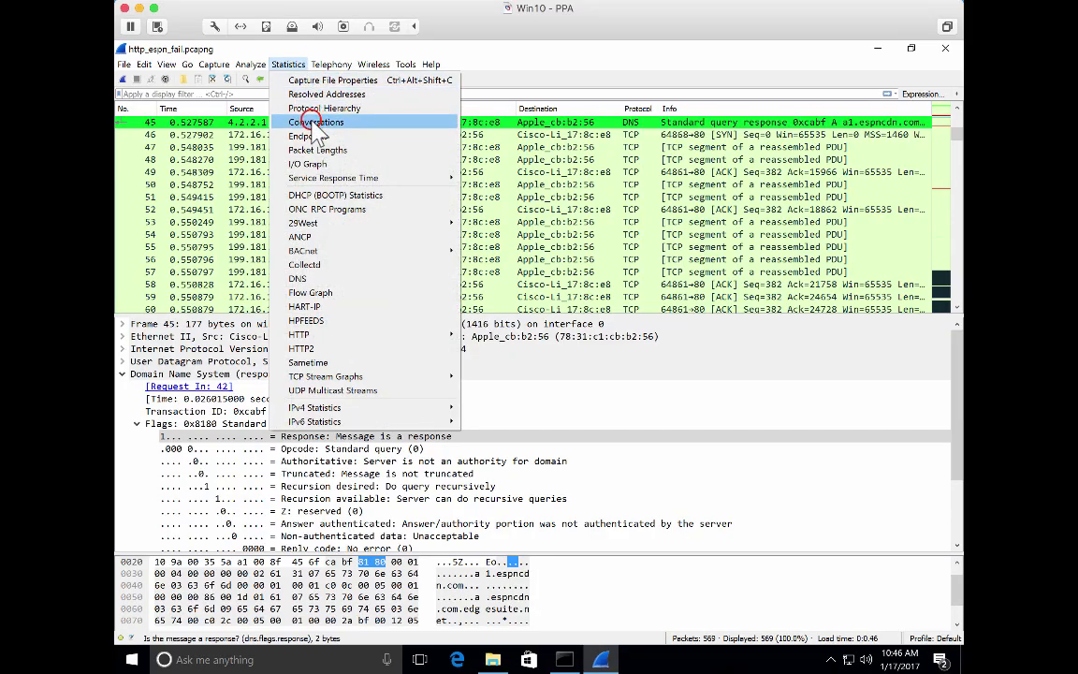
click(215, 143)
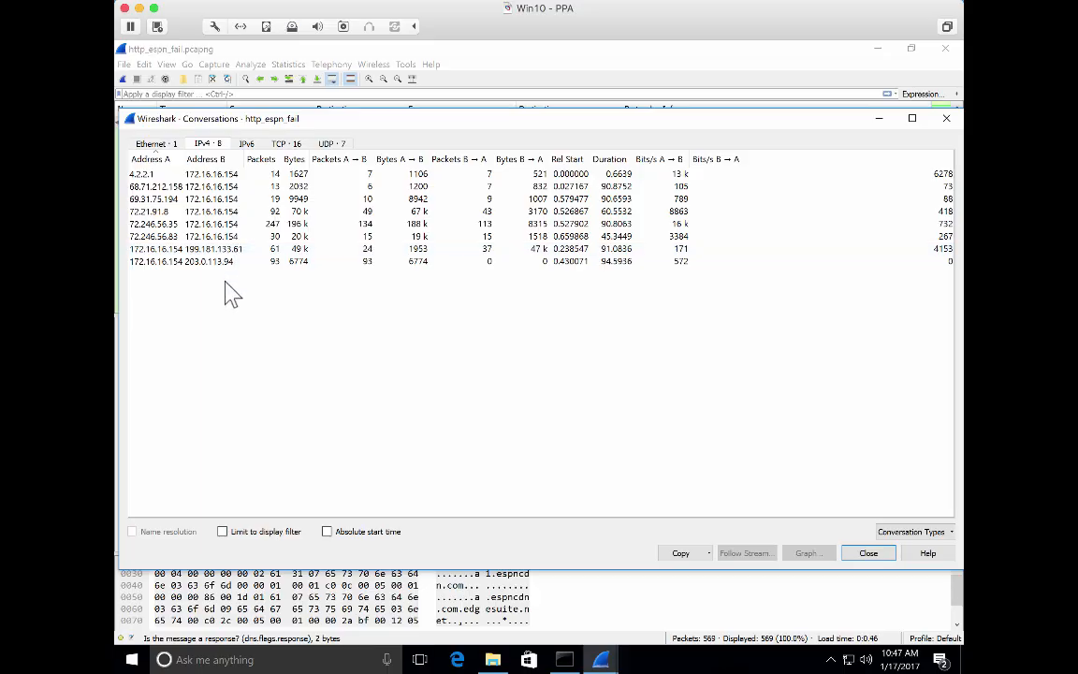
right_click(172, 185)
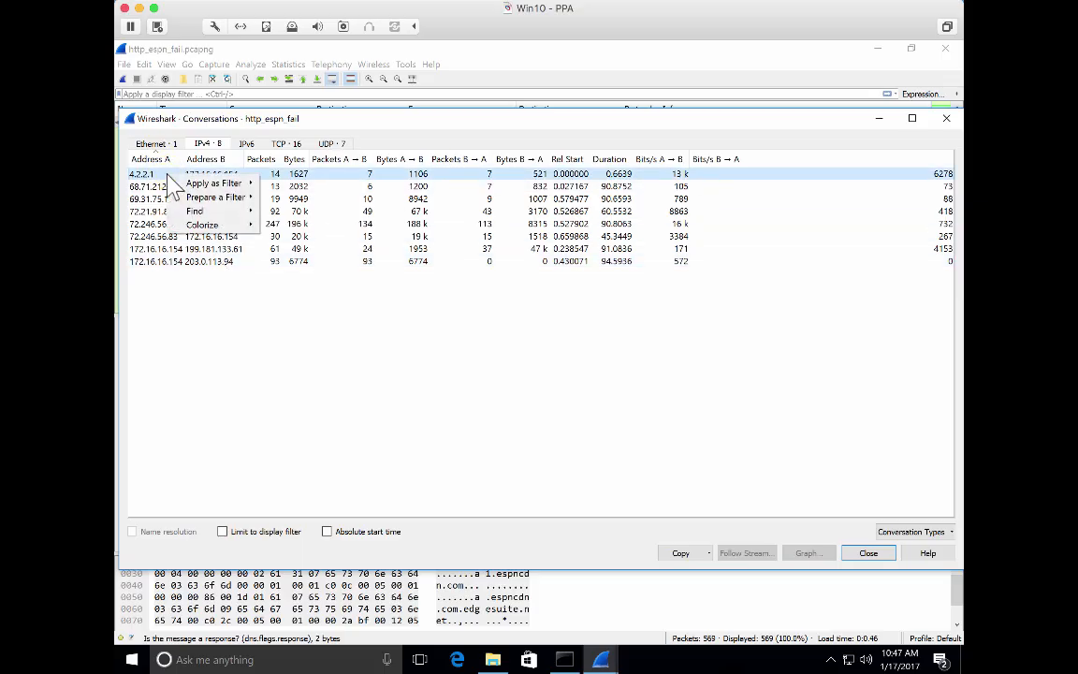
mouse_move(207, 183)
mouse_move(318, 185)
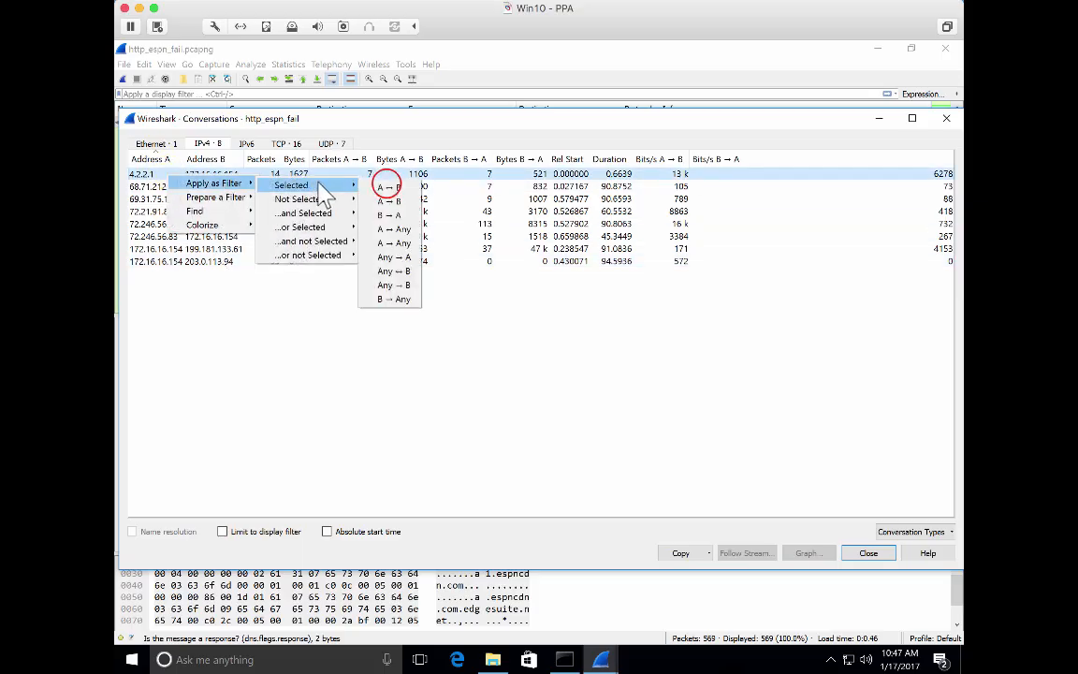
click(387, 188)
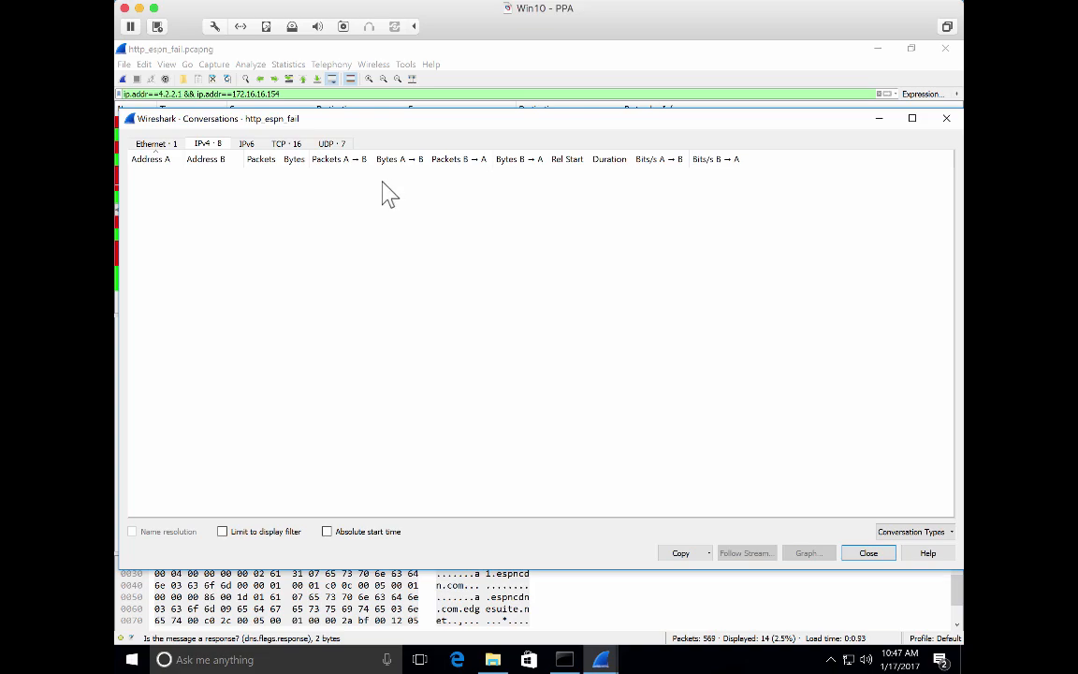
click(945, 117)
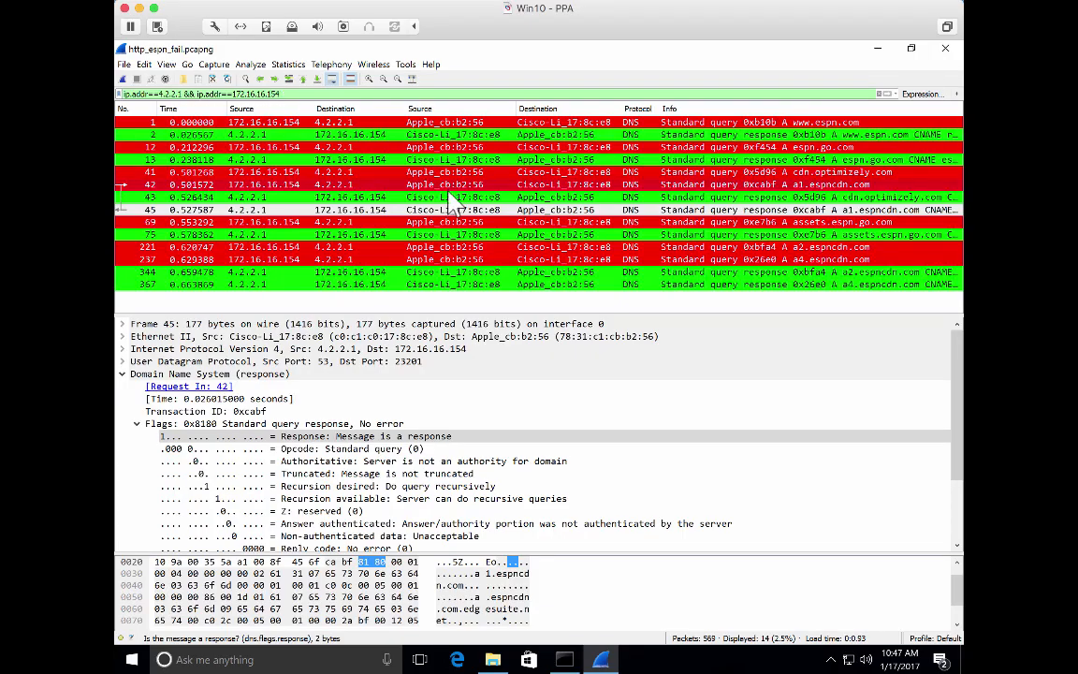
Follow the UDP stream of DNS response packet 13, examine its content, and close the stream view
right_click(554, 159)
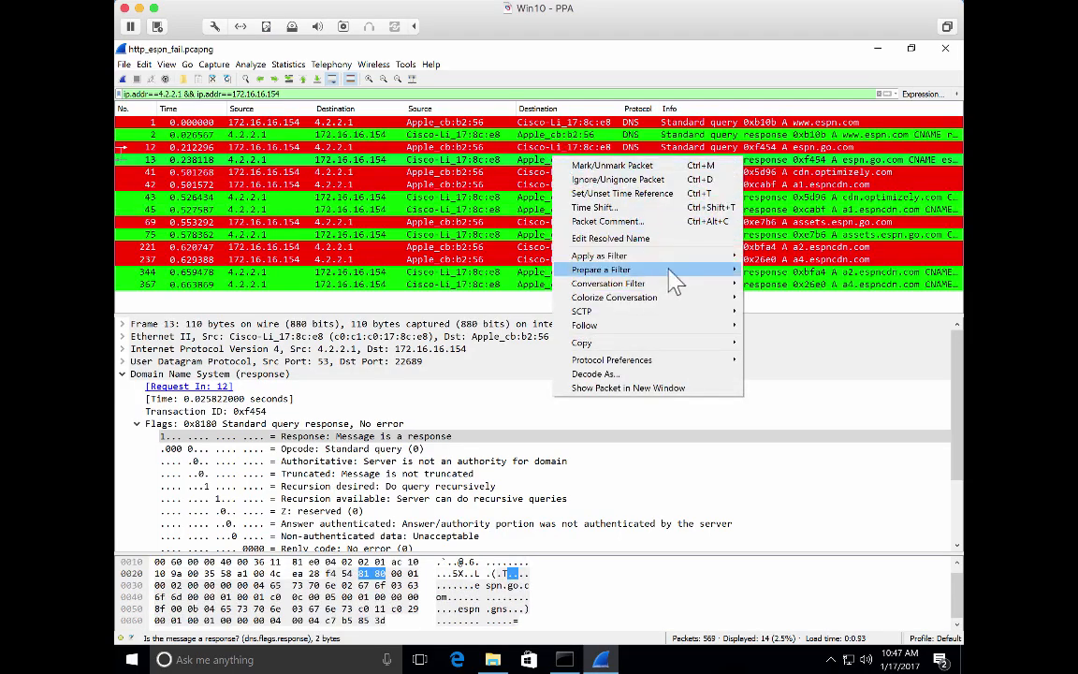
mouse_move(678, 325)
click(772, 339)
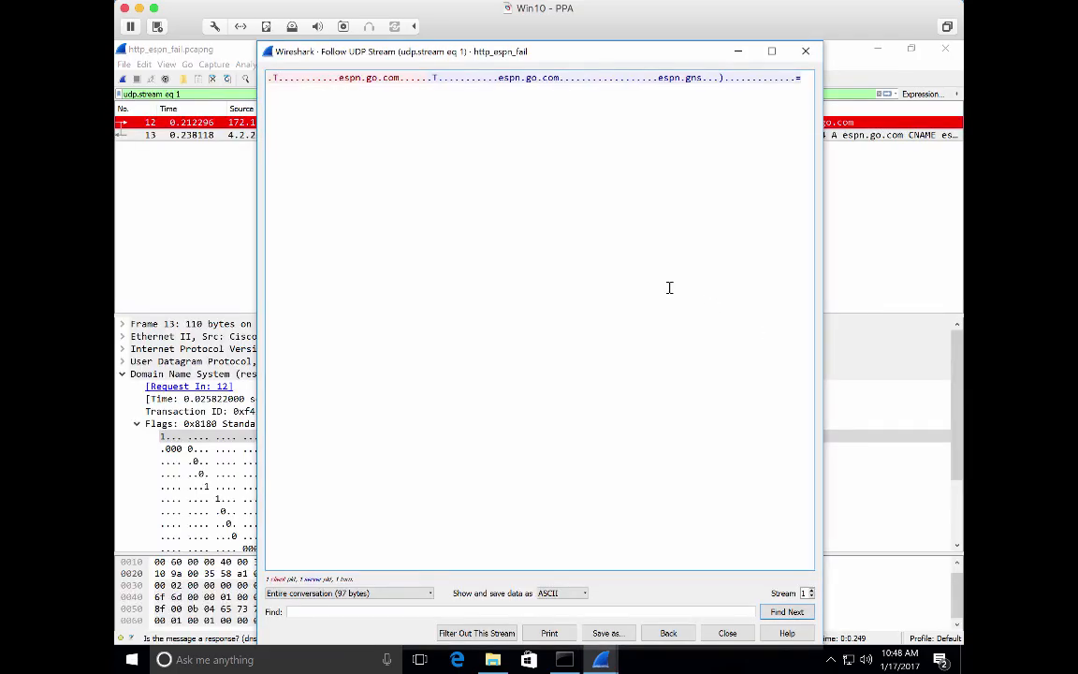
click(805, 54)
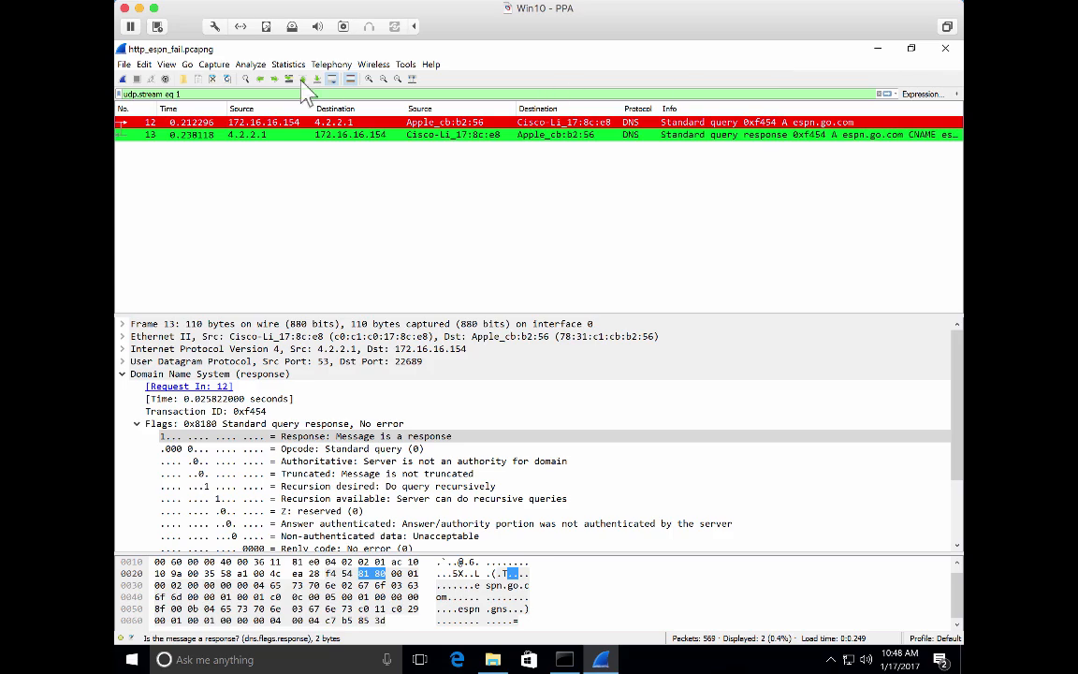
Clear the udp.stream display filter to list the whole capture again
click(178, 94)
key(BackSpace)
text(1)
click(883, 94)
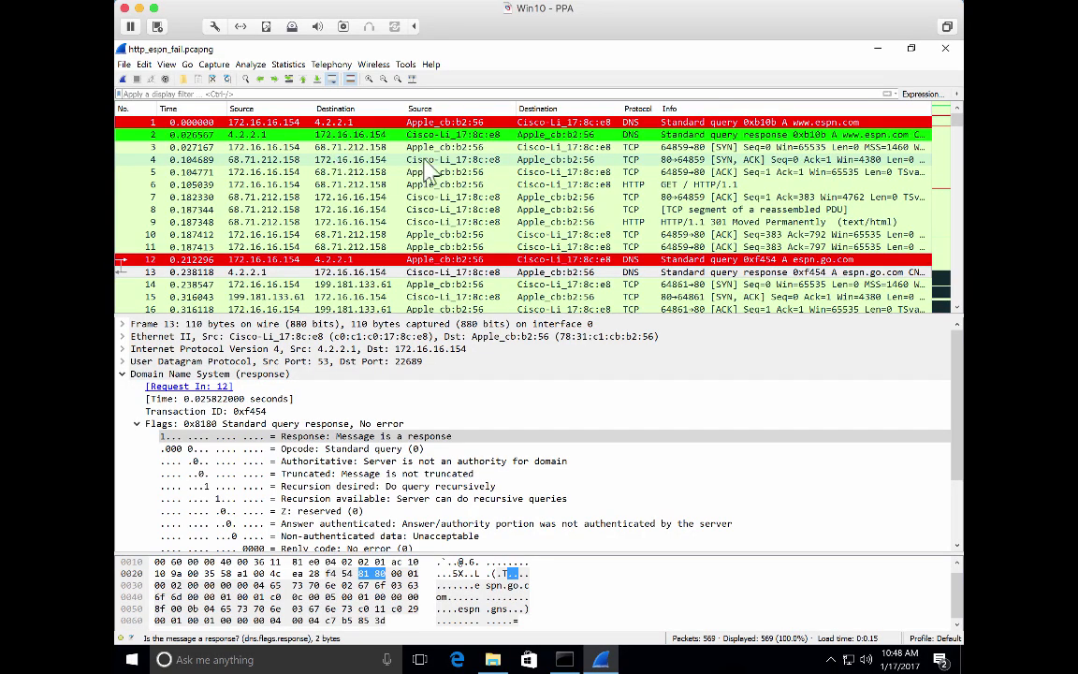
Examine the TCP handshake in packets 3, 4 and 5 (SYN, SYN-ACK and ACK)
click(708, 150)
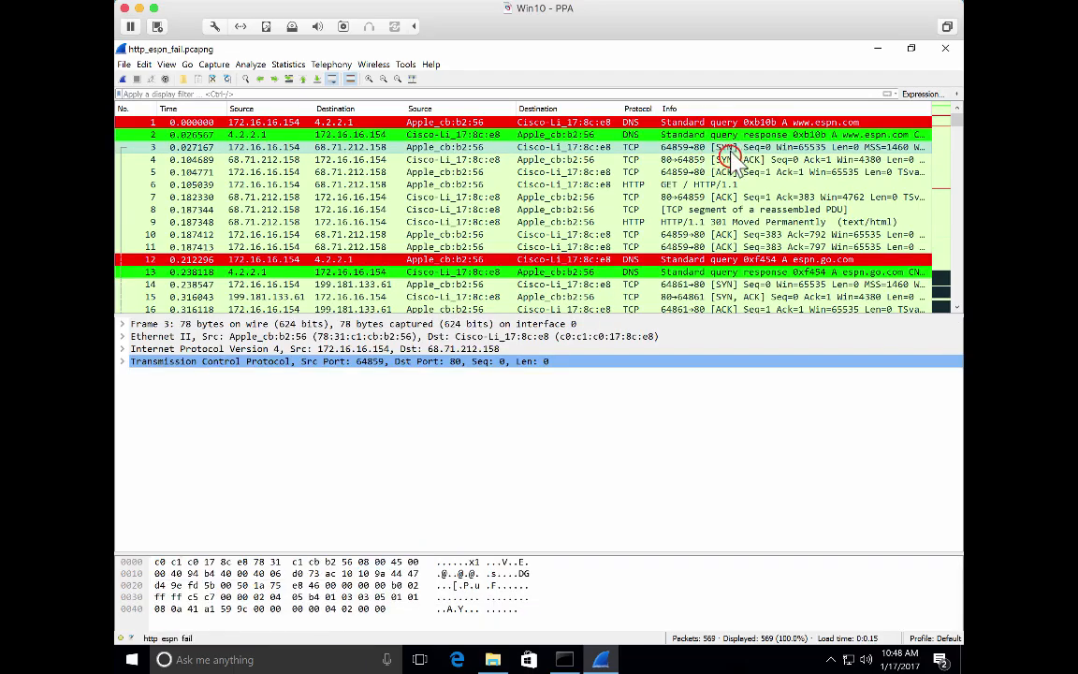
click(722, 160)
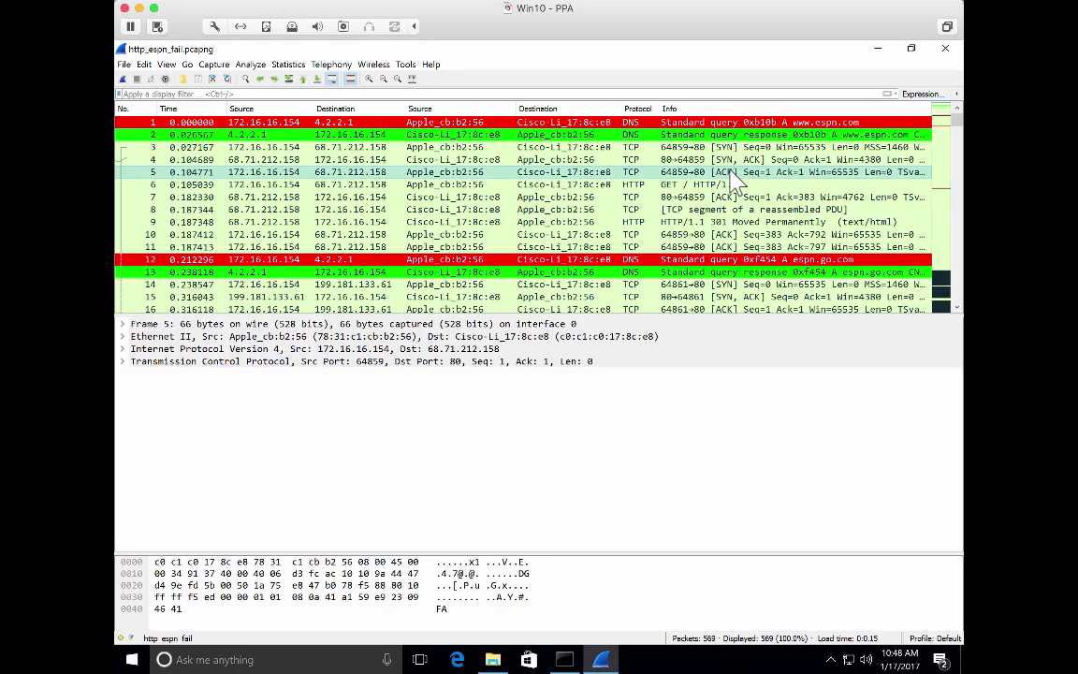
key(Up)
click(719, 161)
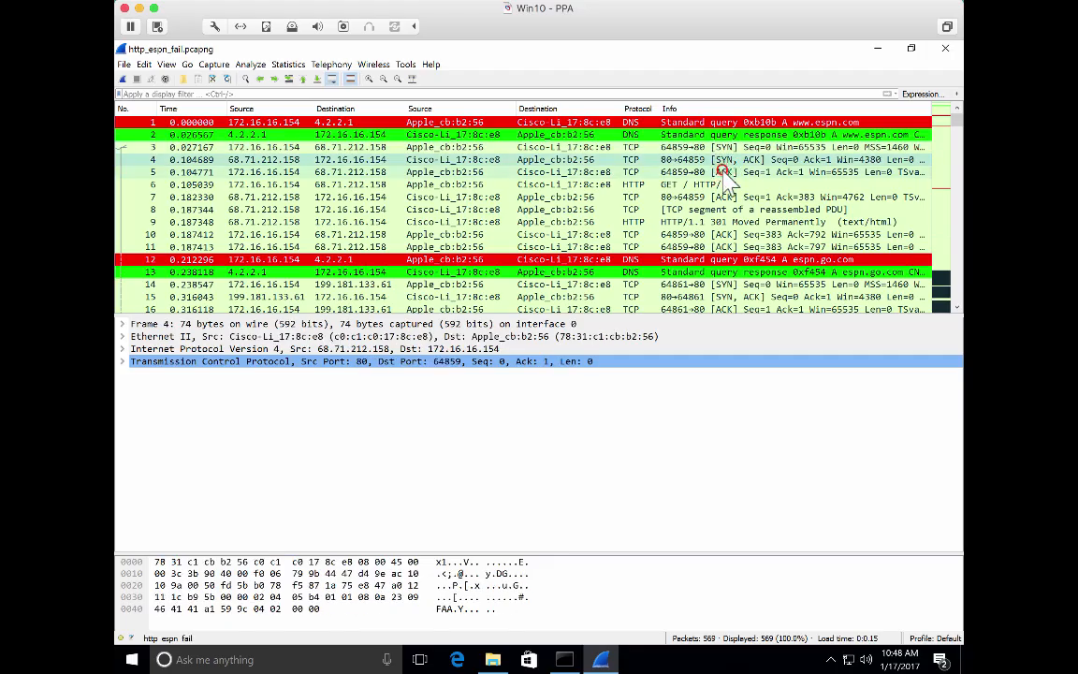
click(722, 173)
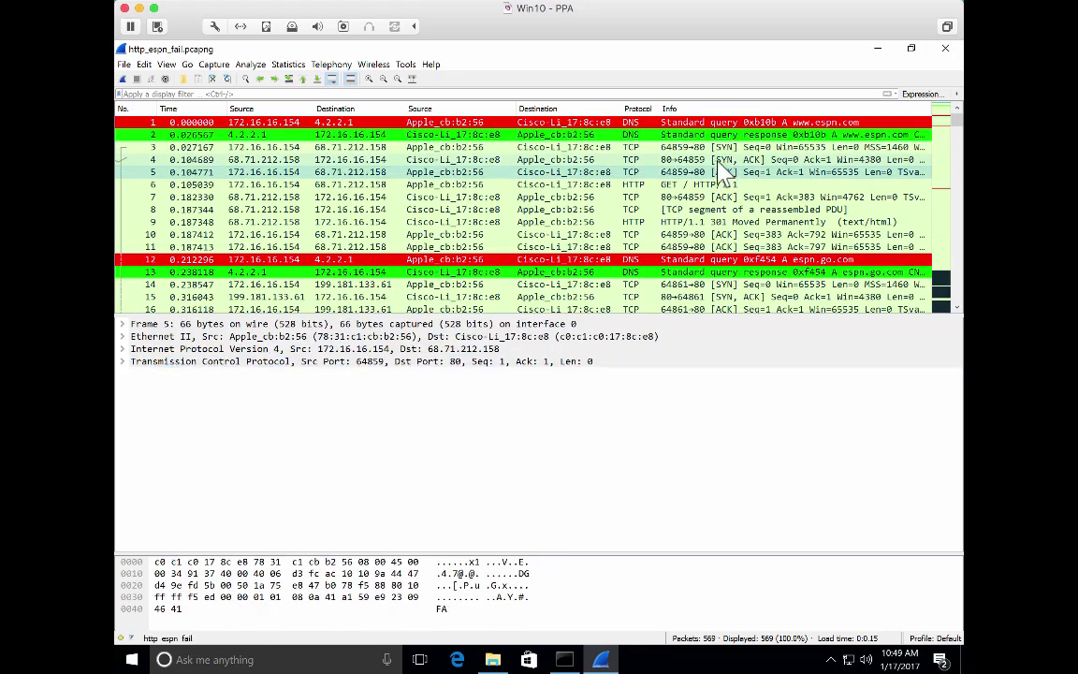
Colorize the TCP conversation of SYN packet 3 with Color 1
click(638, 148)
right_click(645, 165)
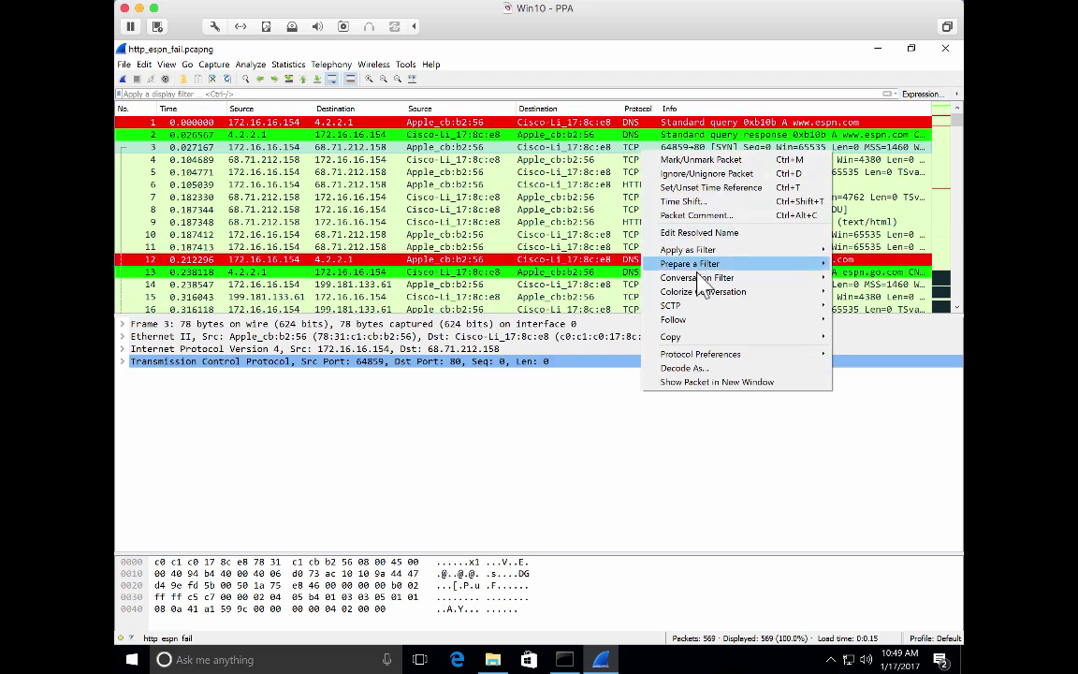
mouse_move(707, 294)
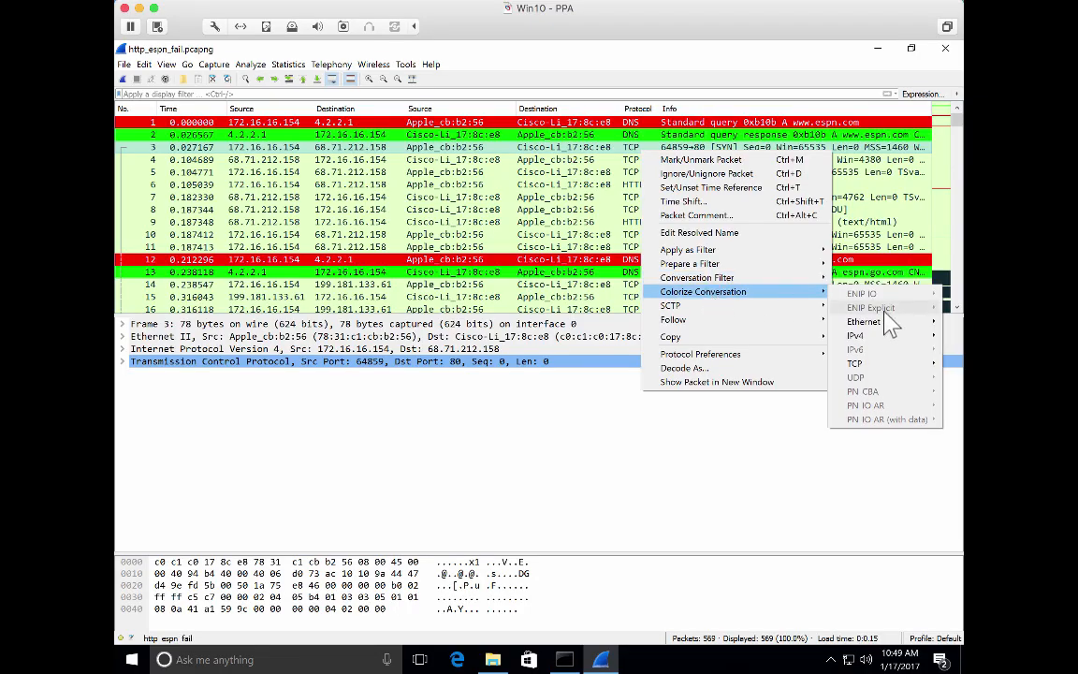
mouse_move(883, 339)
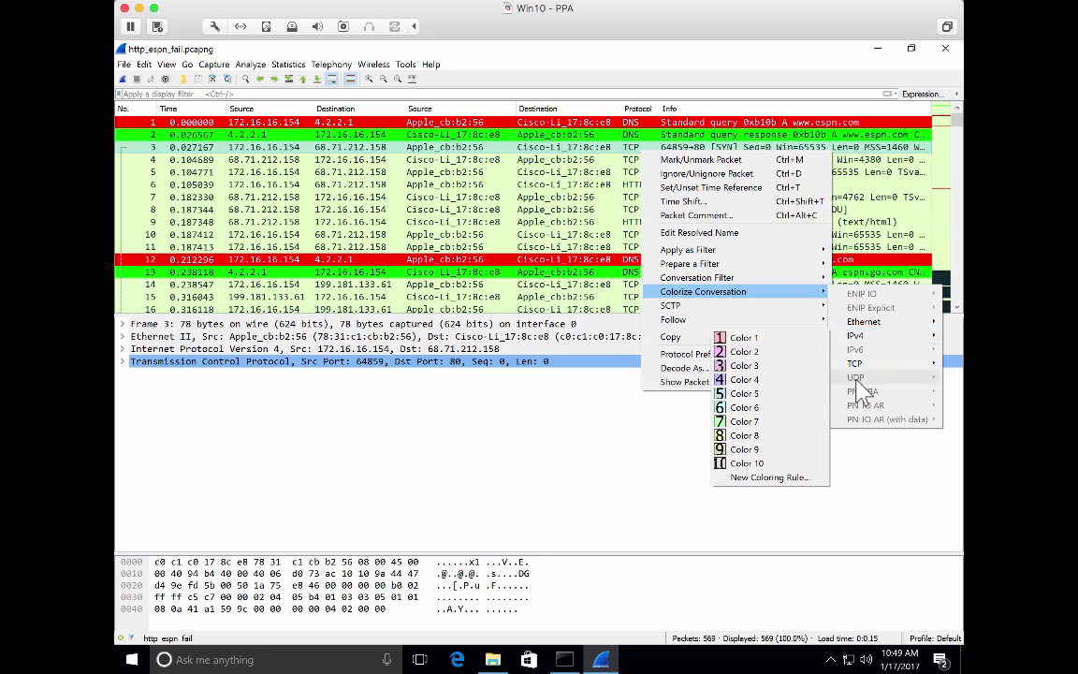
mouse_move(857, 369)
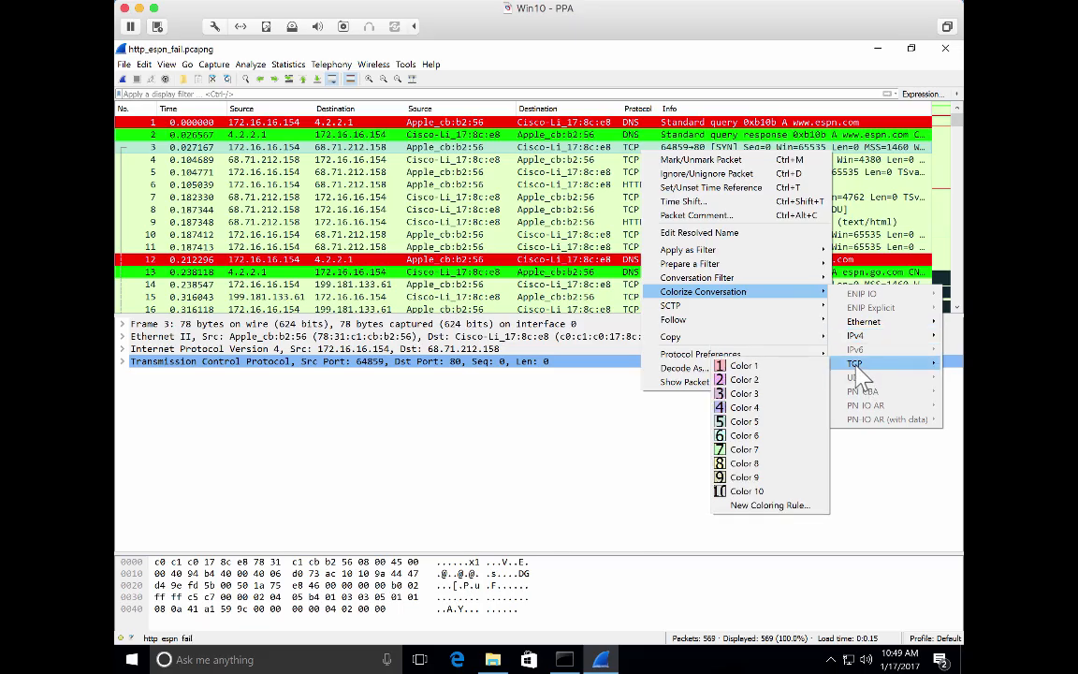
click(751, 365)
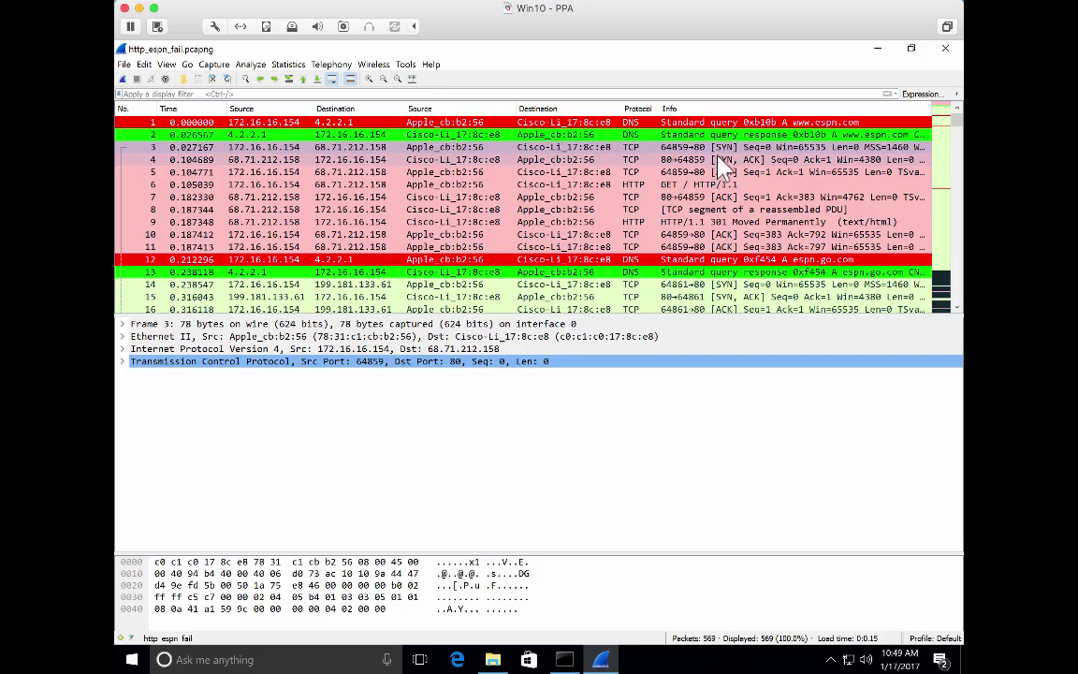
Examine the extent of the newly colorized conversation and the following TCP handshake in packets 14 to 16
click(165, 247)
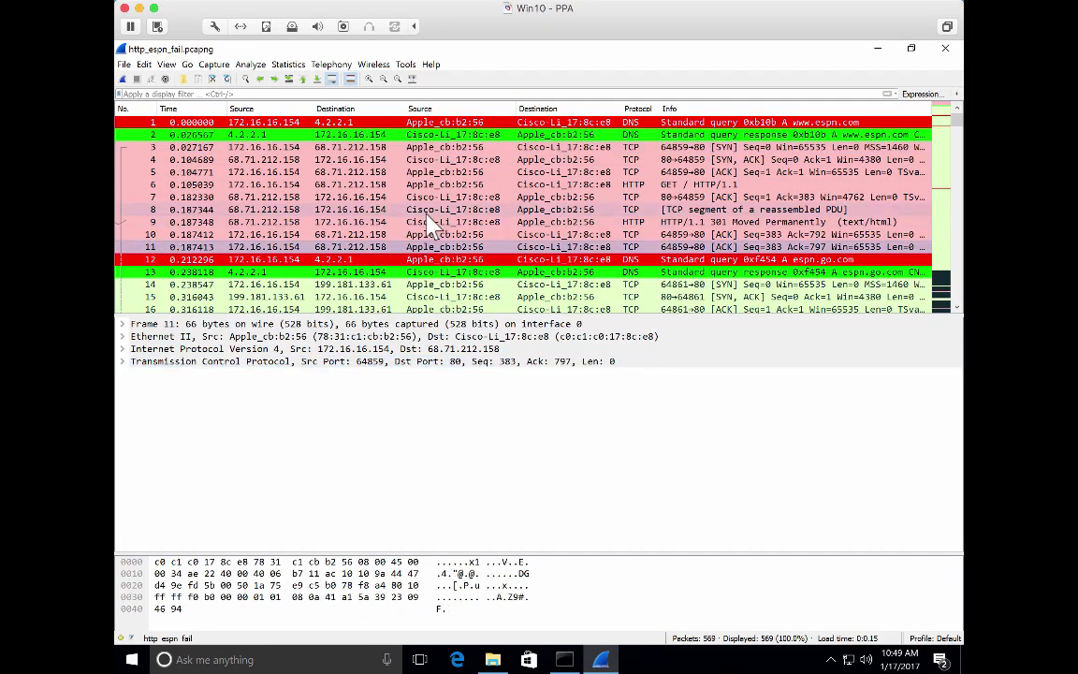
scroll(430, 224, down, 3)
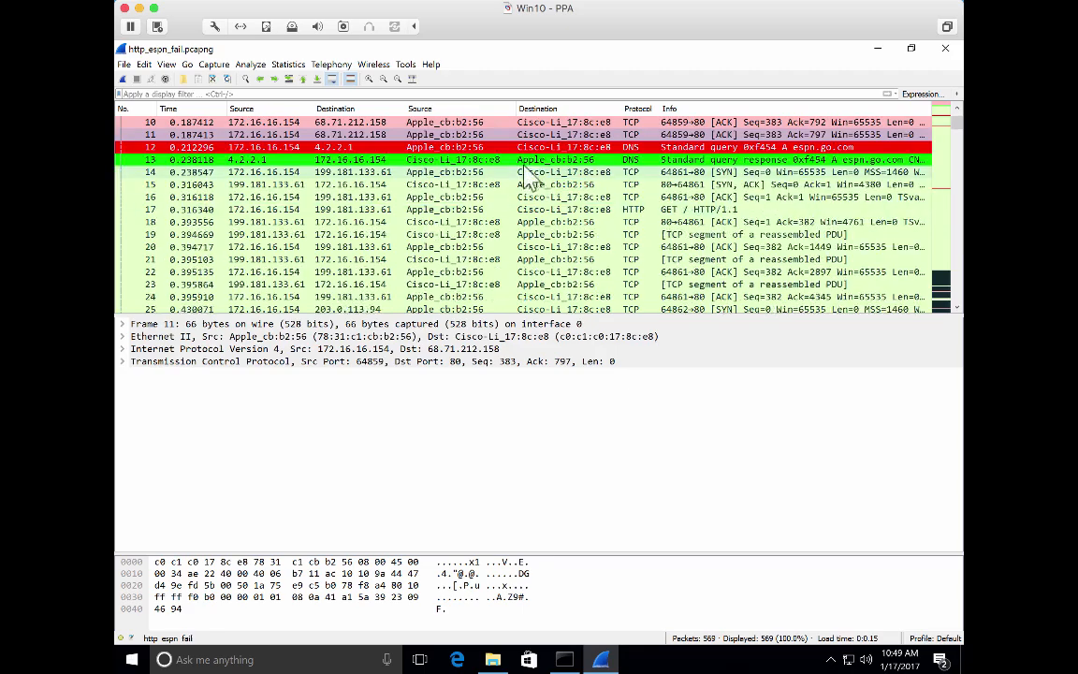
click(719, 186)
click(720, 196)
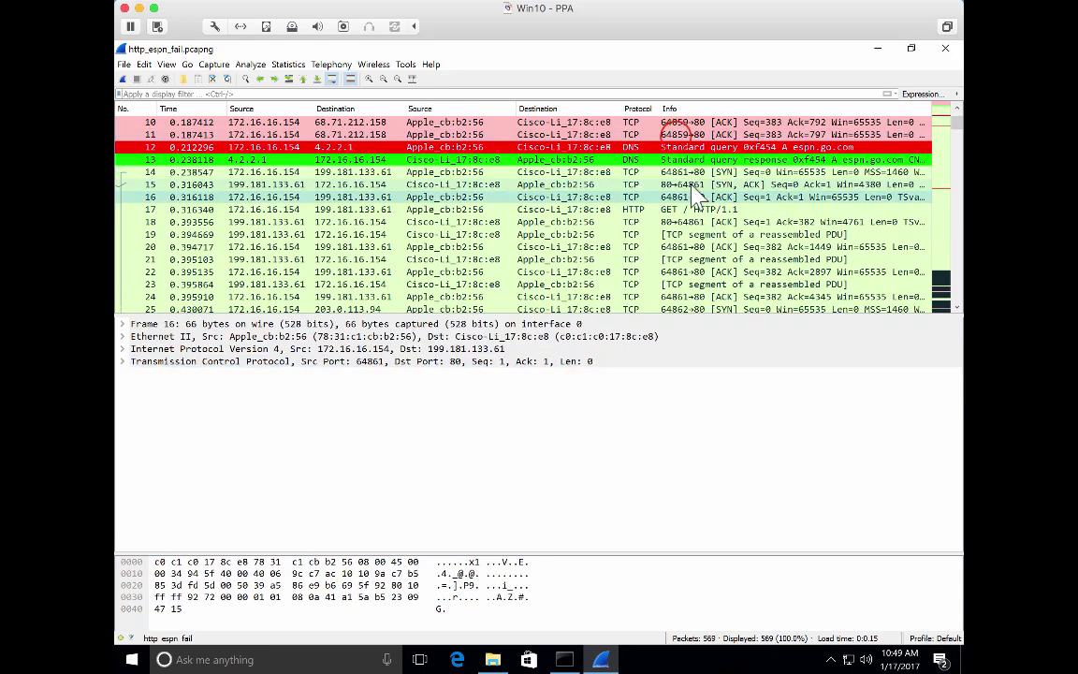
click(676, 135)
scroll(657, 233, down, 6)
scroll(658, 241, down, 9)
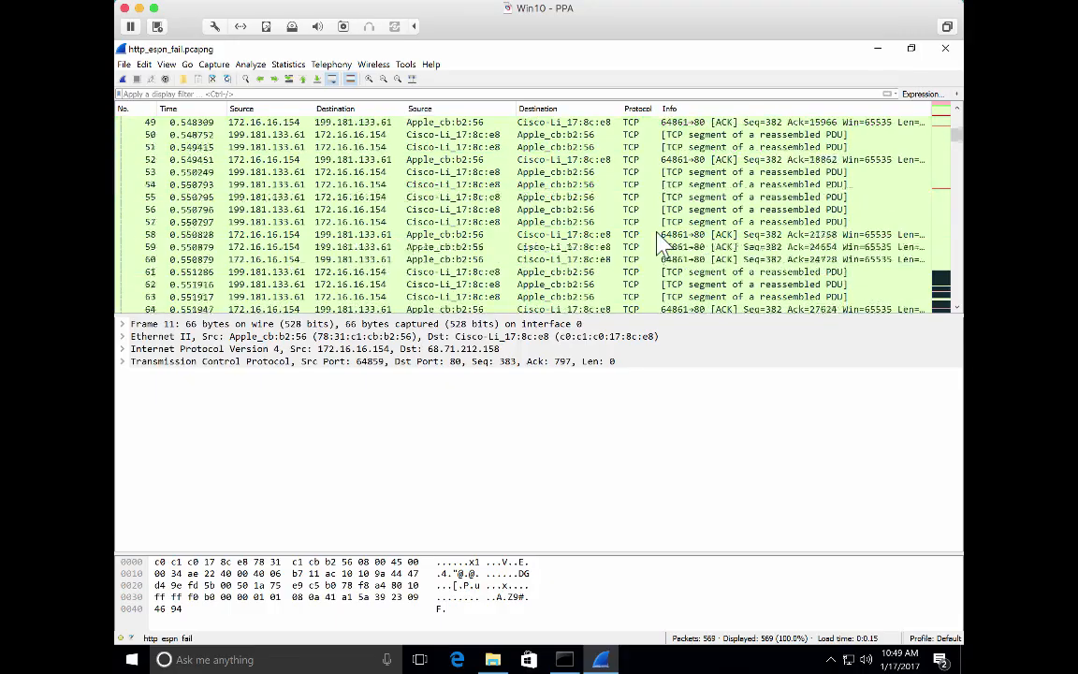
scroll(658, 241, up, 15)
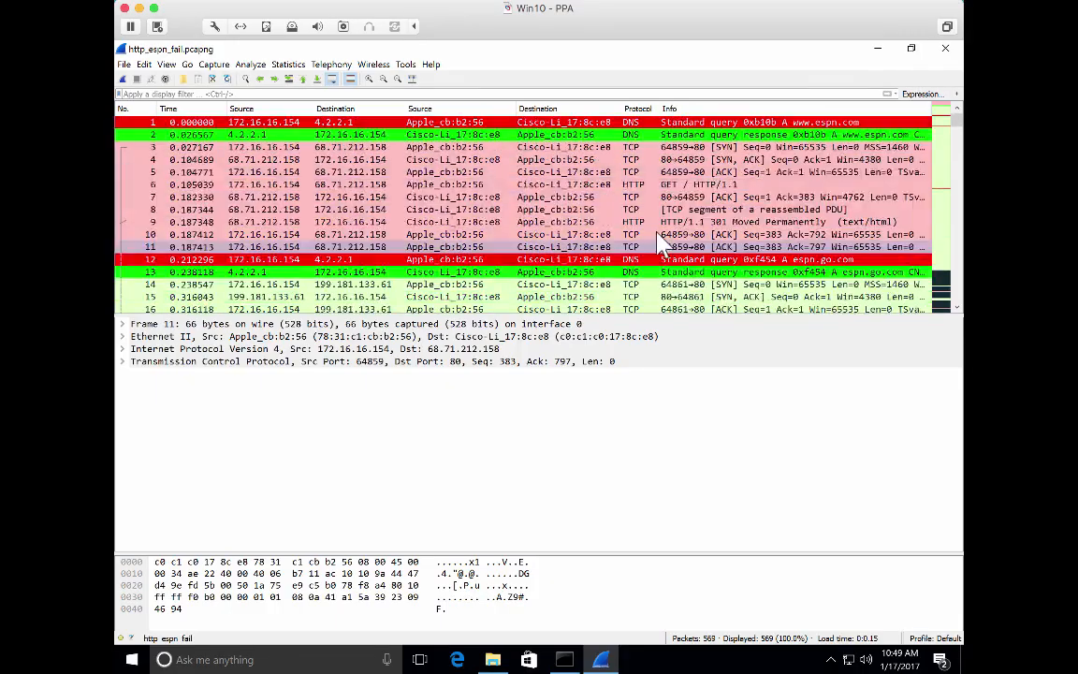
Colorize the TCP conversation of SYN packet 14 with Color 4
click(657, 173)
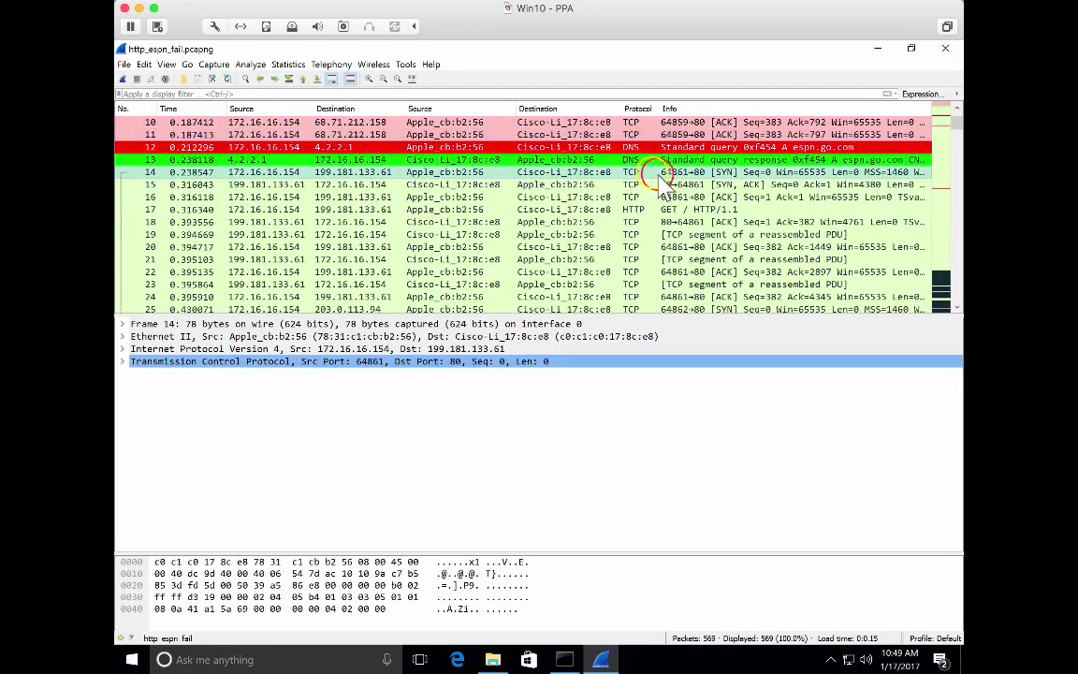
right_click(656, 176)
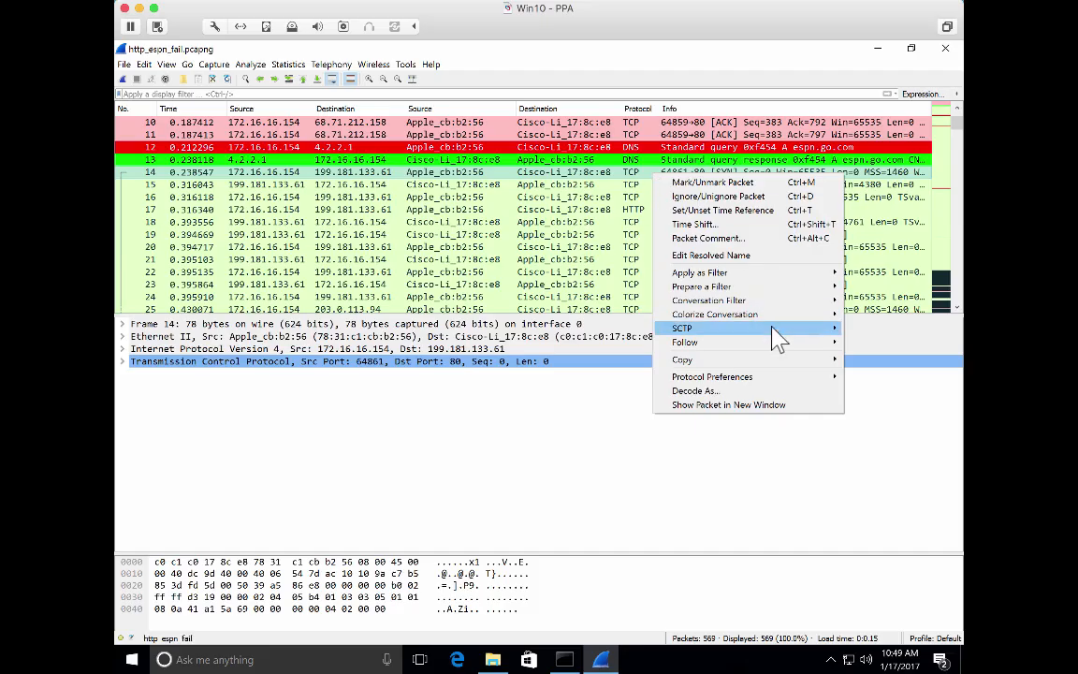
mouse_move(774, 316)
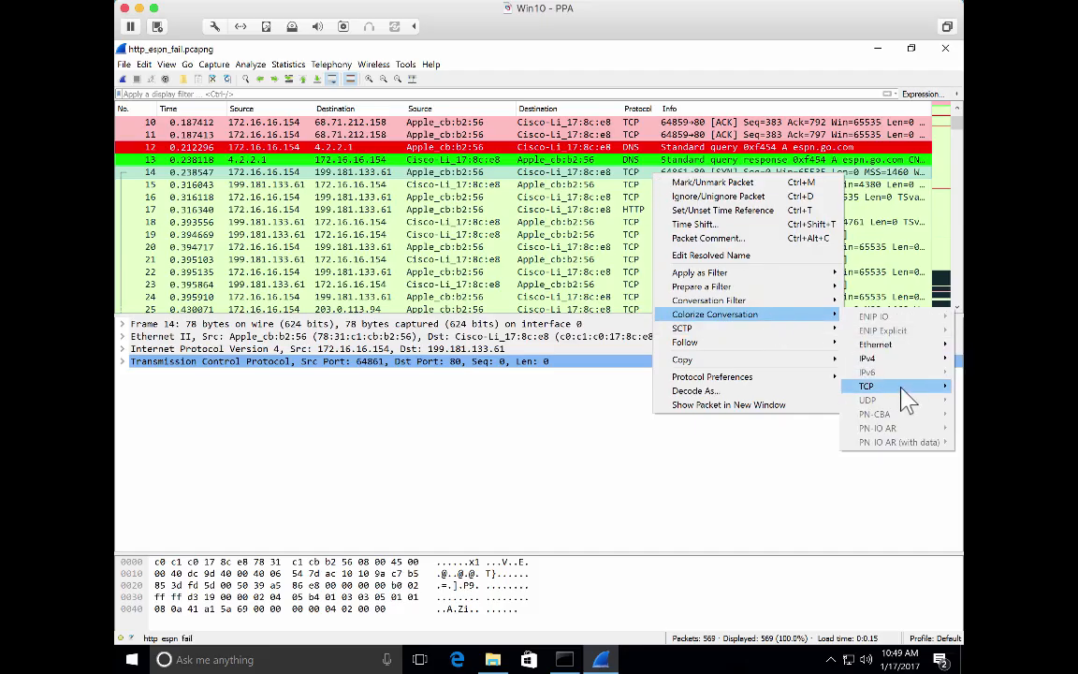
mouse_move(875, 385)
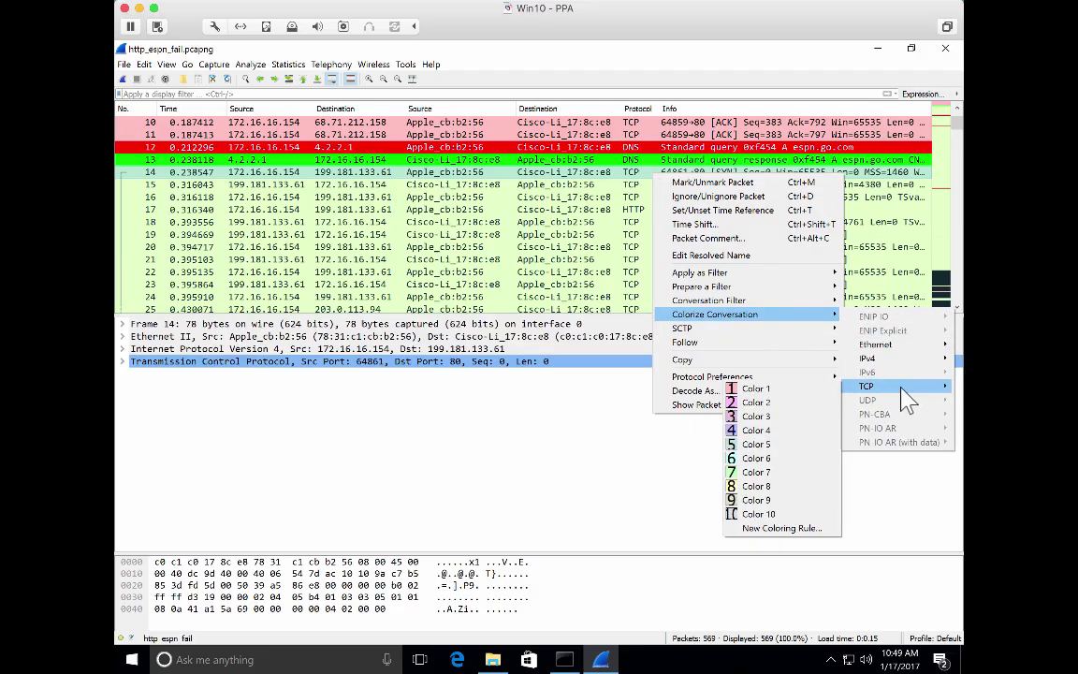
click(767, 429)
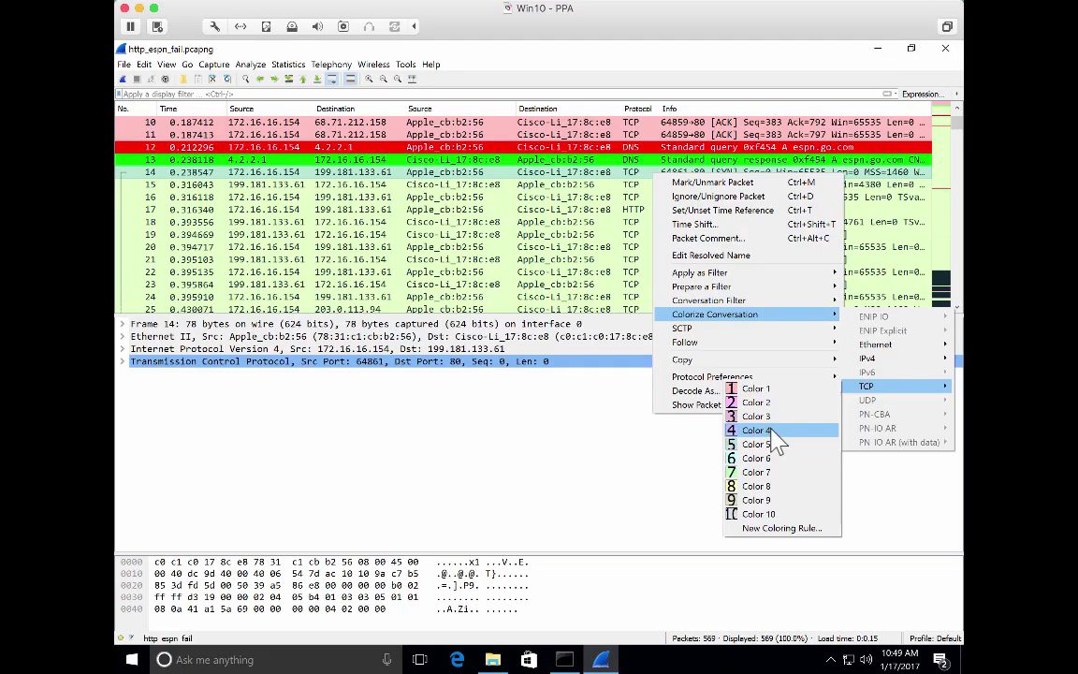
Compare the two colorized TCP conversations and examine the uncolorized SYN packets 25, 26 and 27 to 203.0.113.94
scroll(698, 249, up, 3)
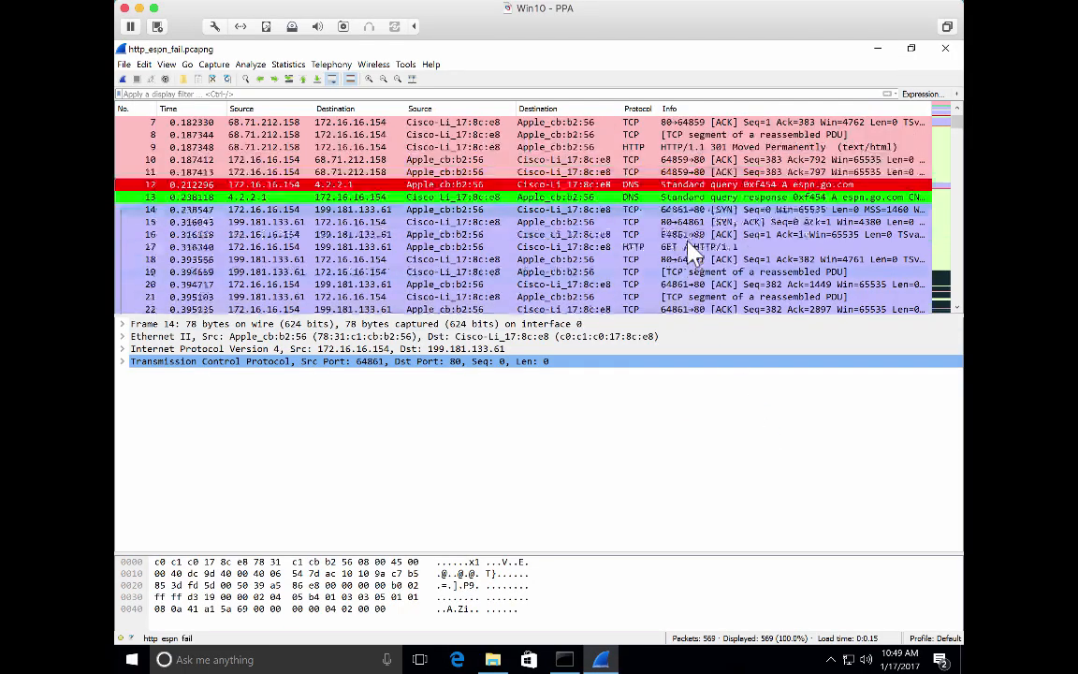
scroll(692, 267, down, 3)
scroll(693, 265, up, 2)
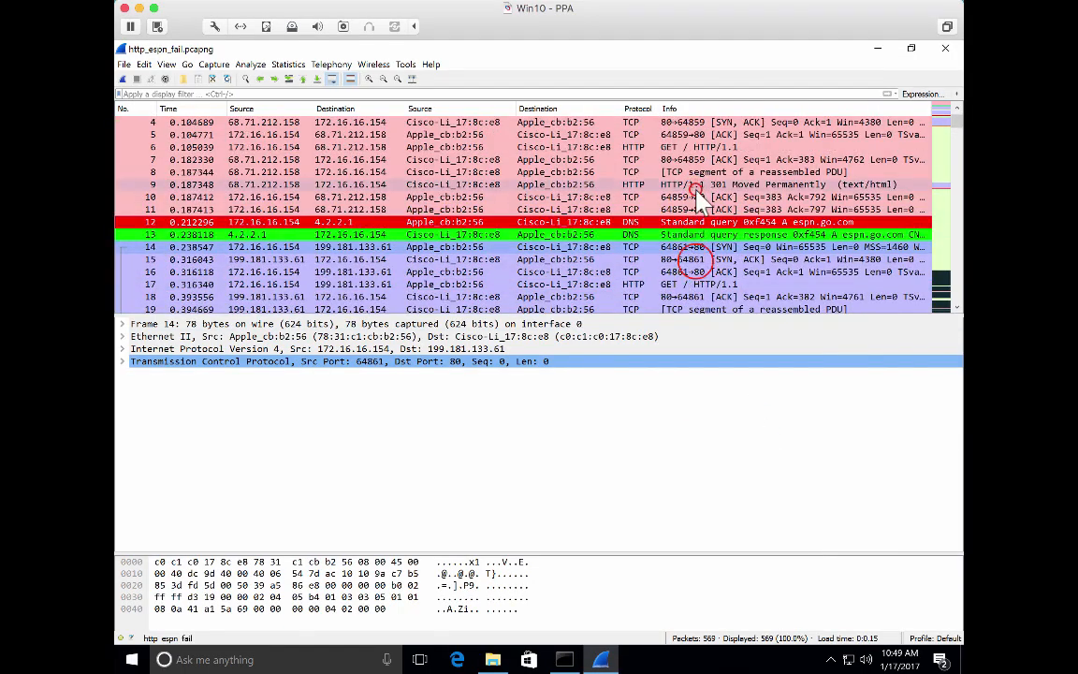
click(627, 184)
click(693, 260)
scroll(700, 267, down, 5)
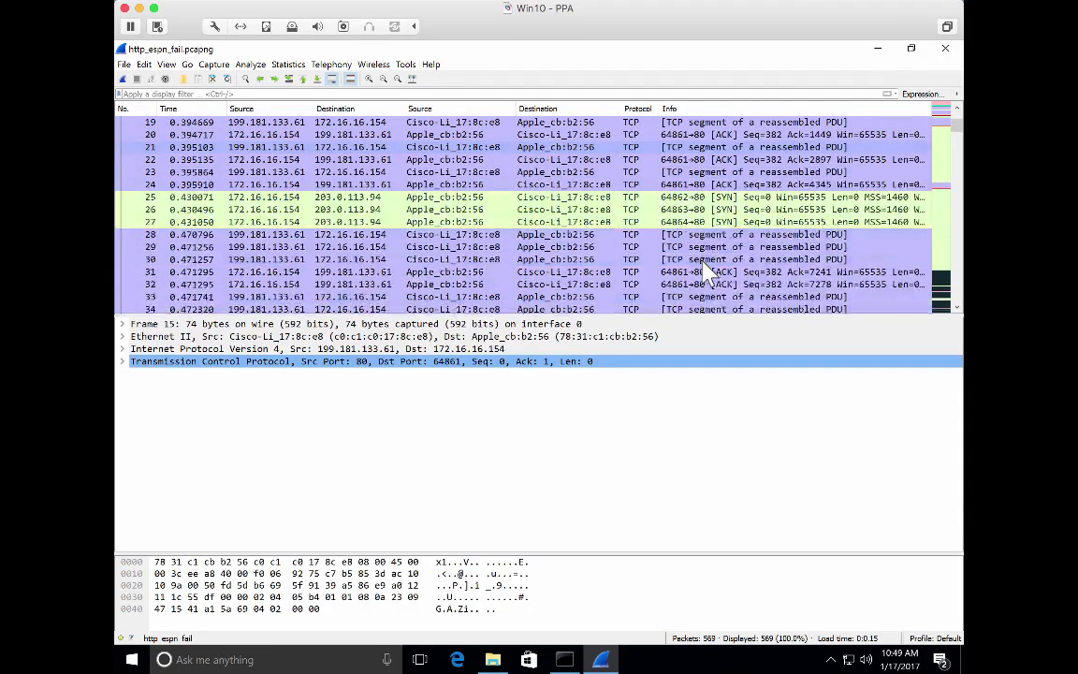
click(725, 198)
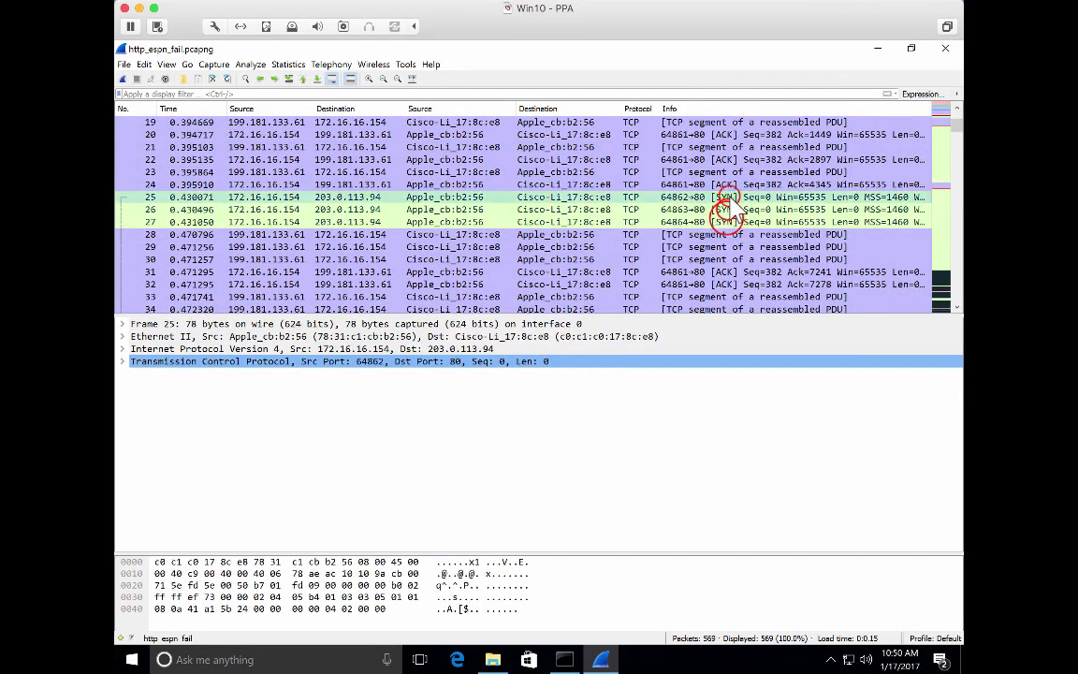
click(725, 210)
click(727, 224)
scroll(729, 256, down, 4)
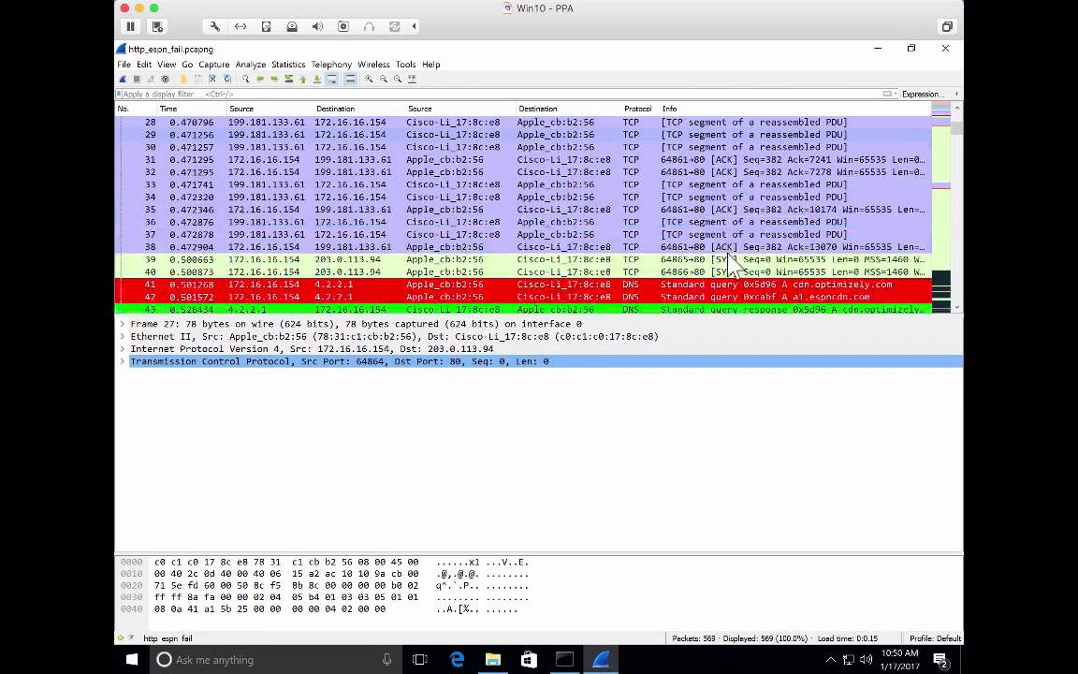
scroll(733, 201, up, 3)
click(701, 209)
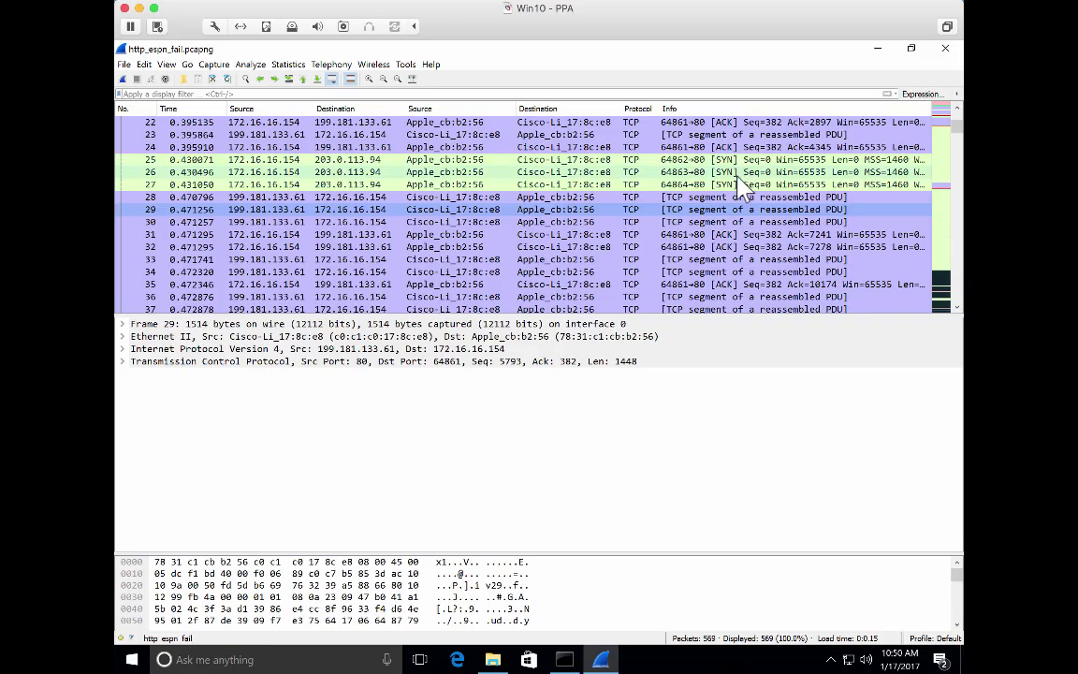
Look through the capture for DNS queries, responses and further packets of the colorized conversations, ending back near packet 6
scroll(748, 224, down, 6)
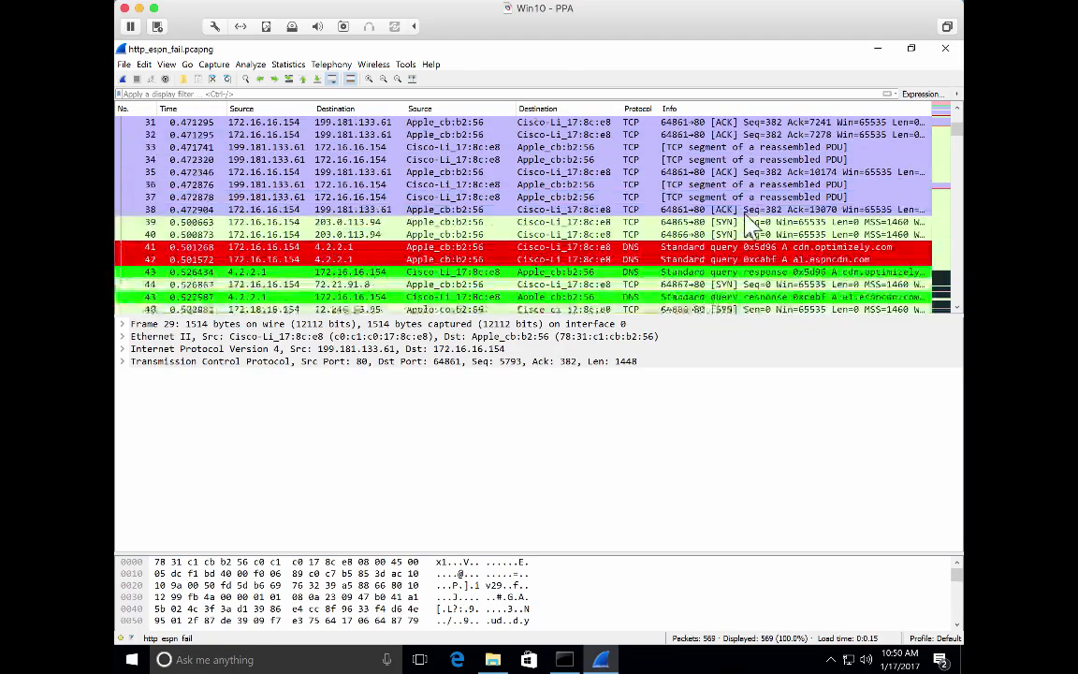
scroll(748, 191, up, 2)
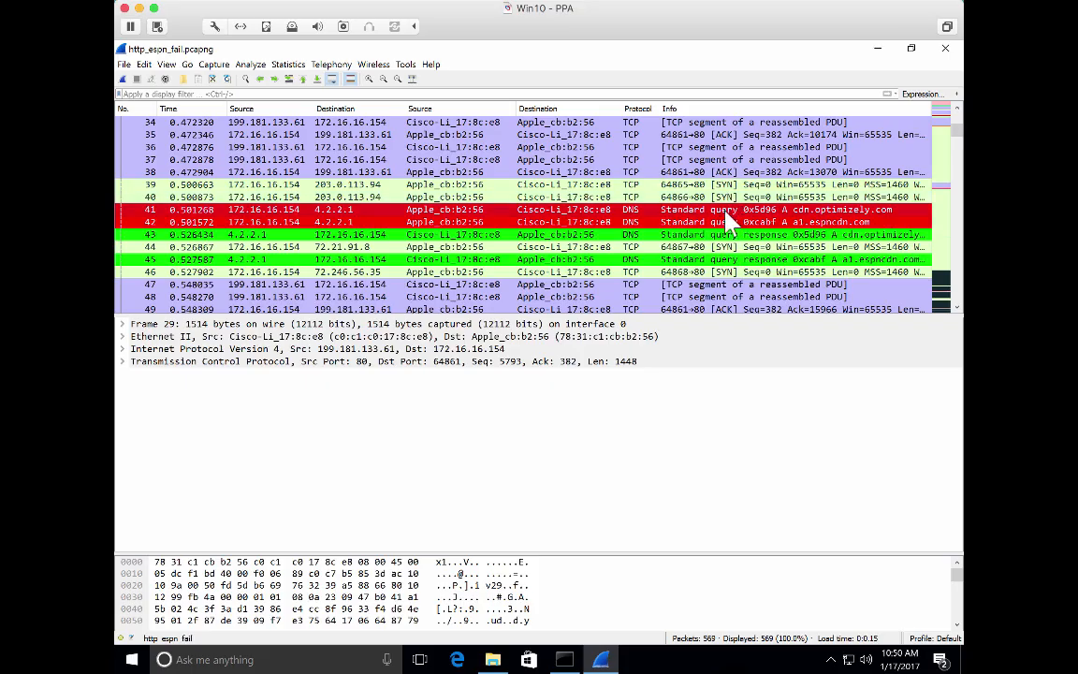
scroll(683, 258, down, 3)
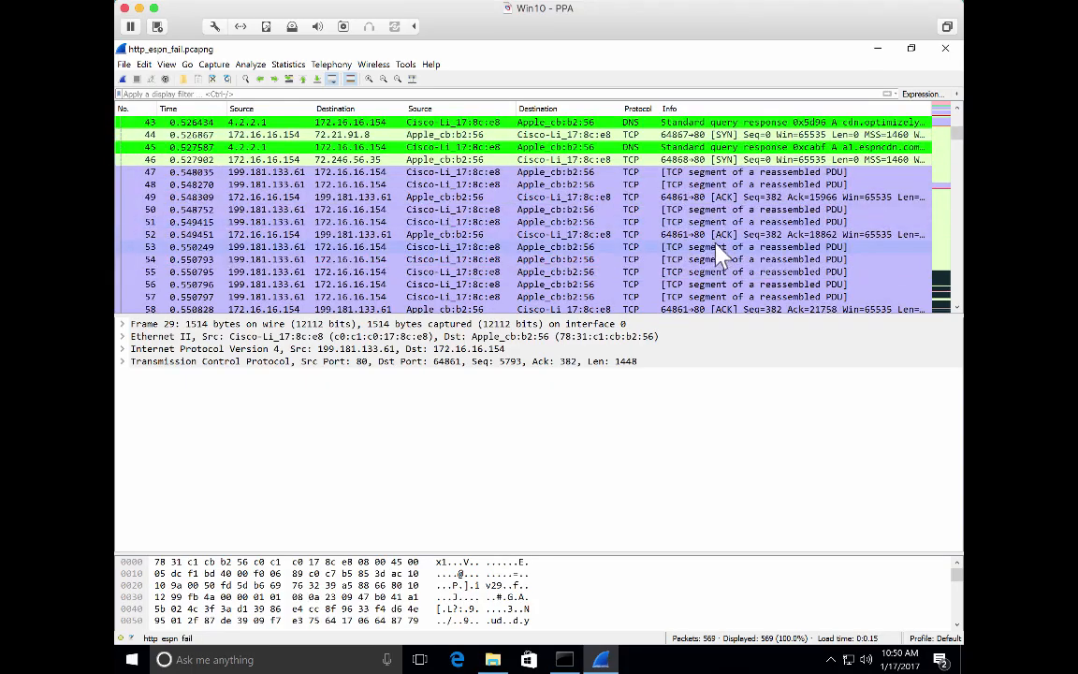
scroll(703, 249, down, 6)
scroll(704, 249, down, 1)
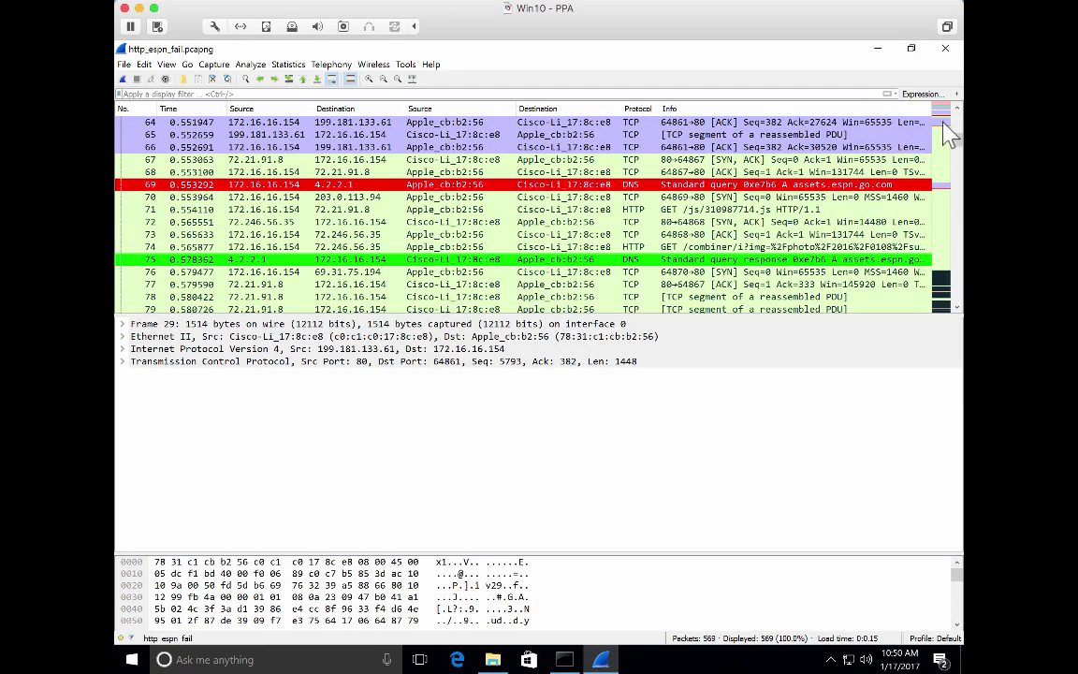
click(943, 195)
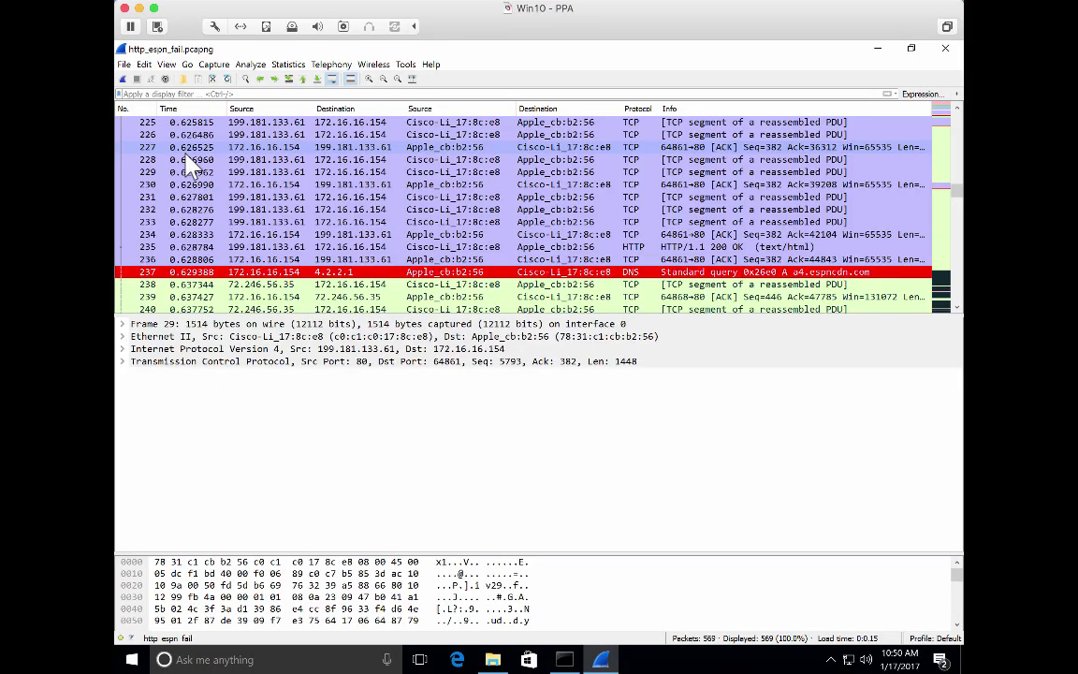
scroll(250, 197, up, 15)
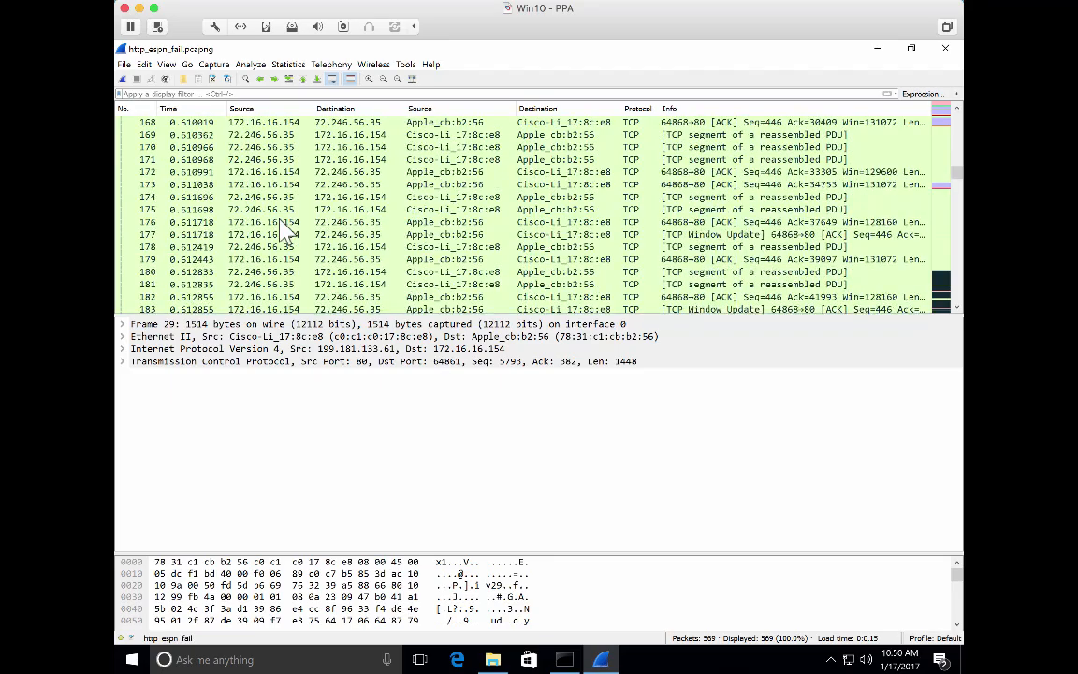
scroll(285, 229, up, 20)
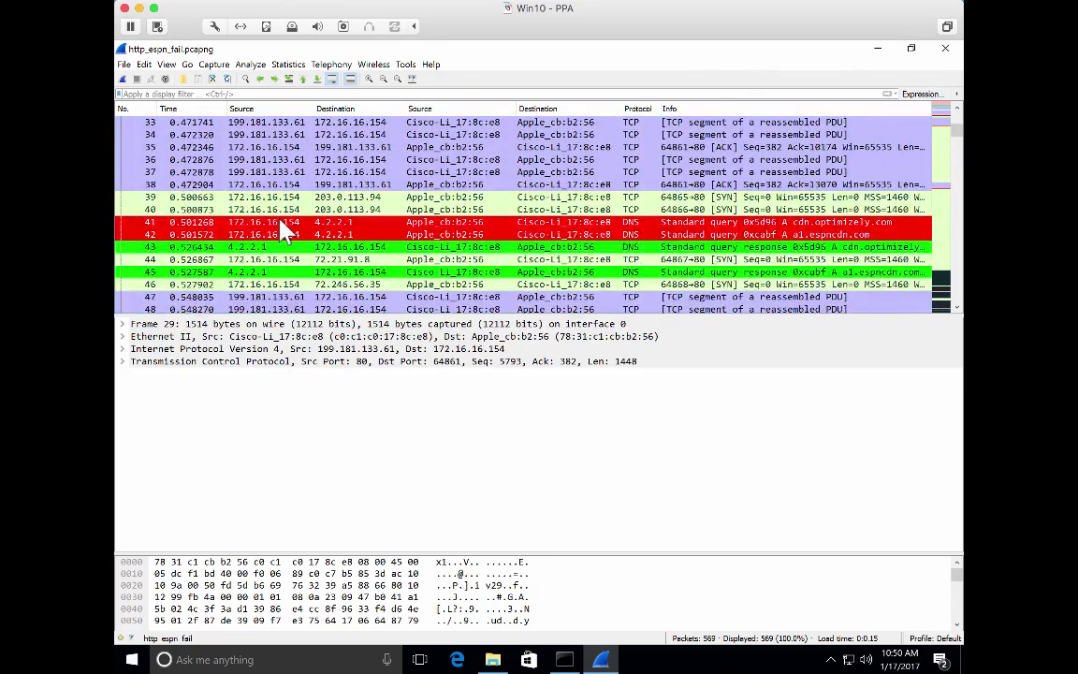
scroll(286, 229, up, 7)
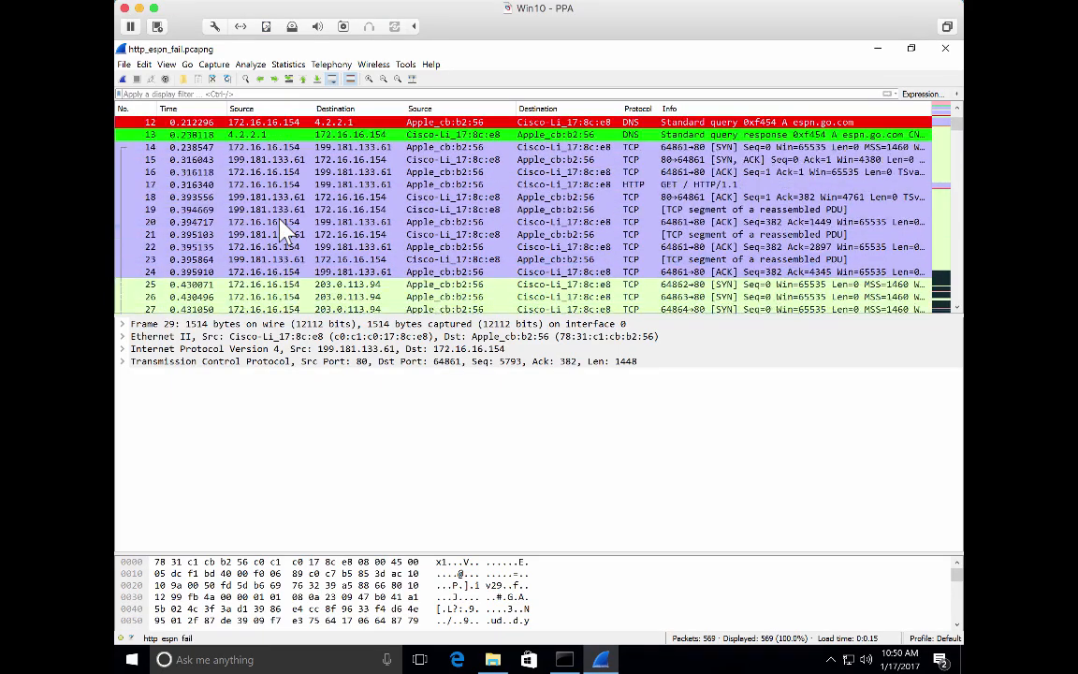
scroll(285, 229, up, 2)
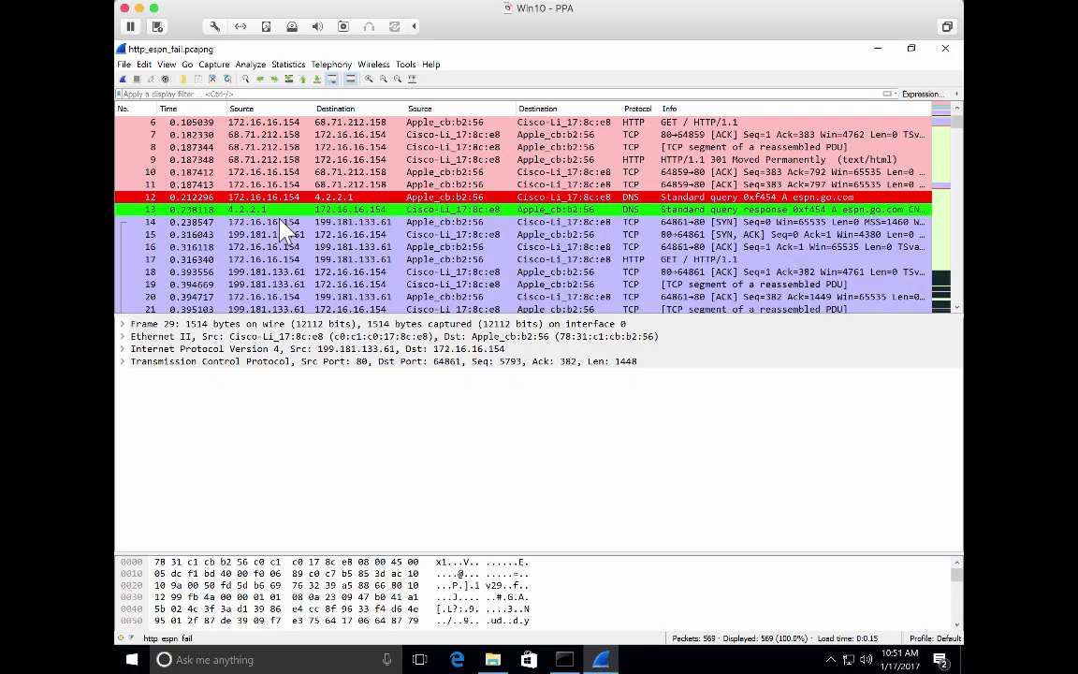
Open the conversation statistics of the capture on its IPv4 conversations
click(287, 65)
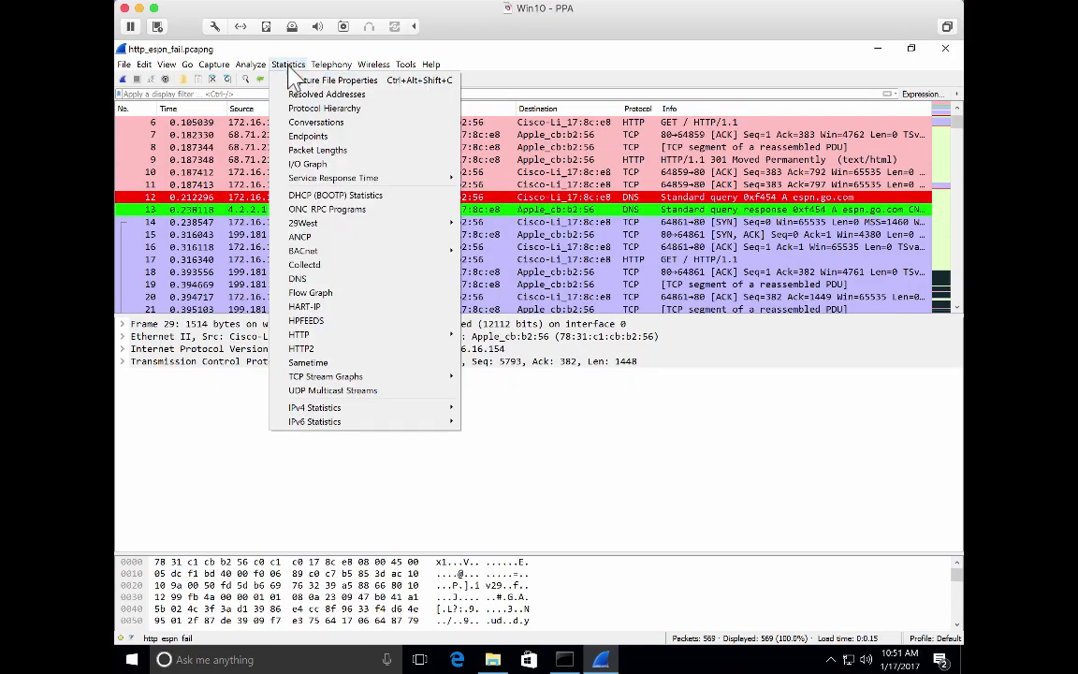
click(304, 122)
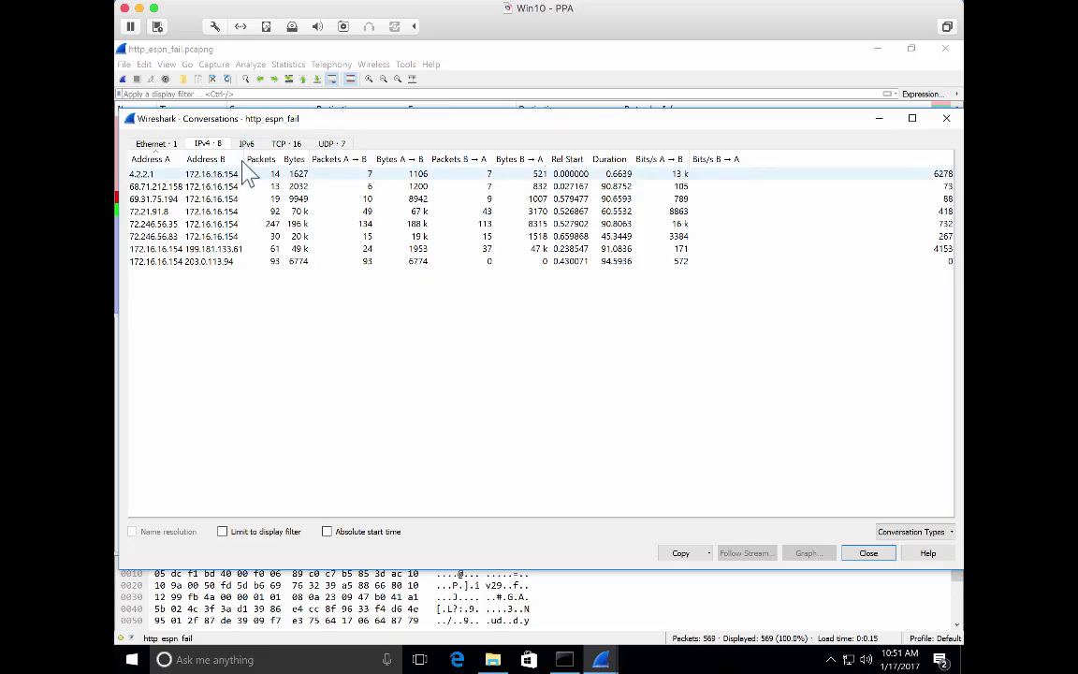
click(199, 175)
right_click(199, 175)
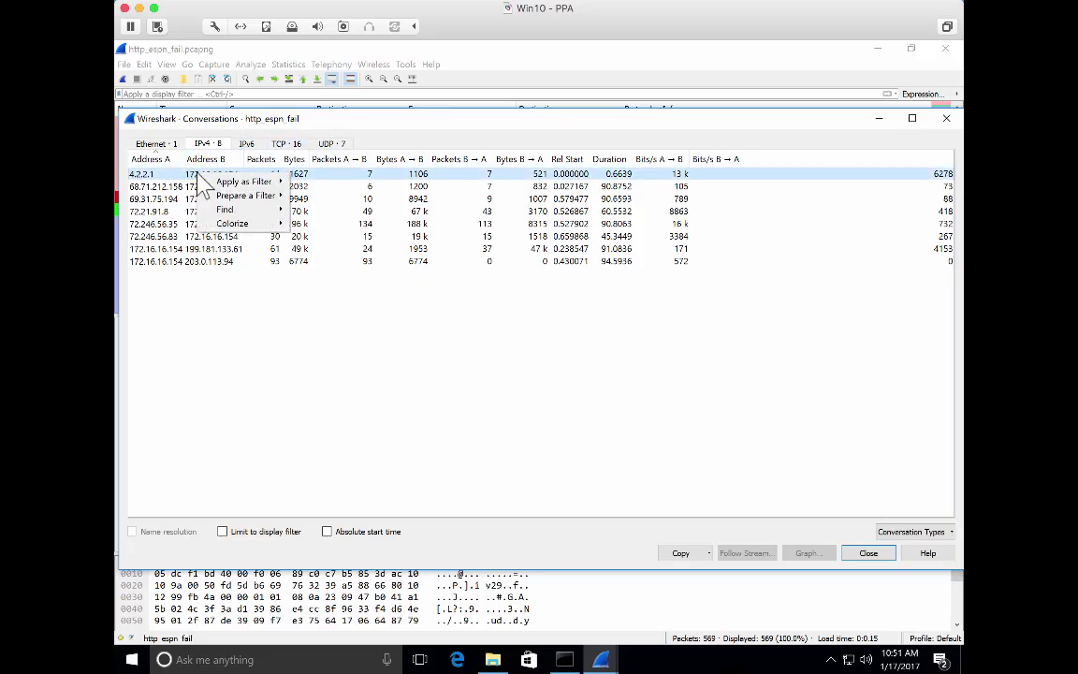
mouse_move(236, 226)
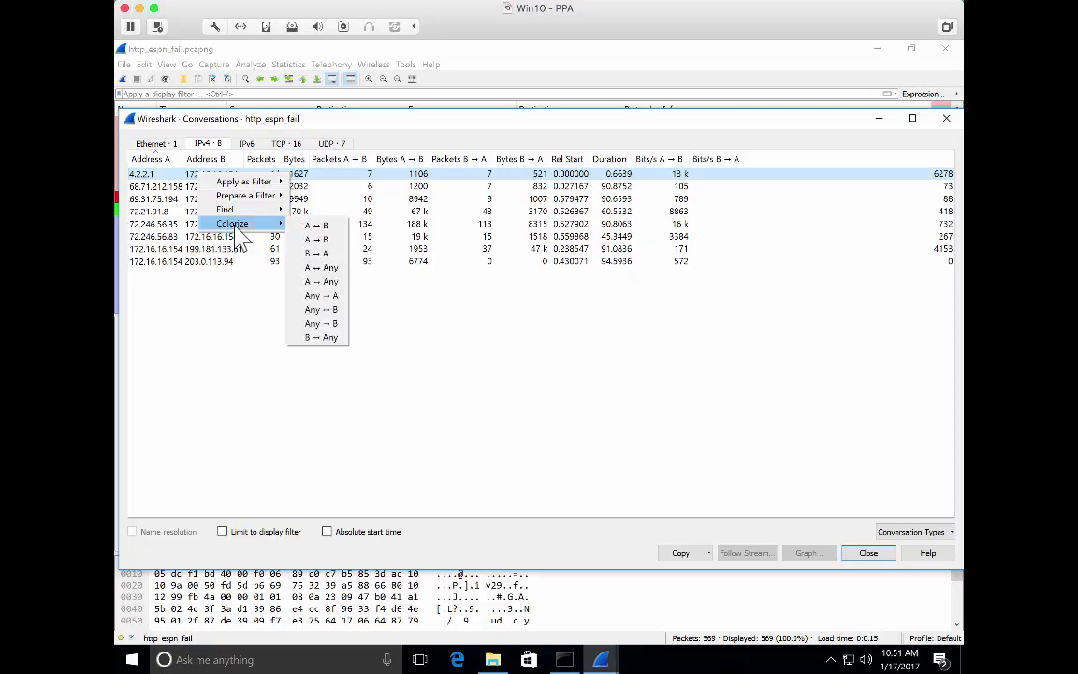
click(160, 212)
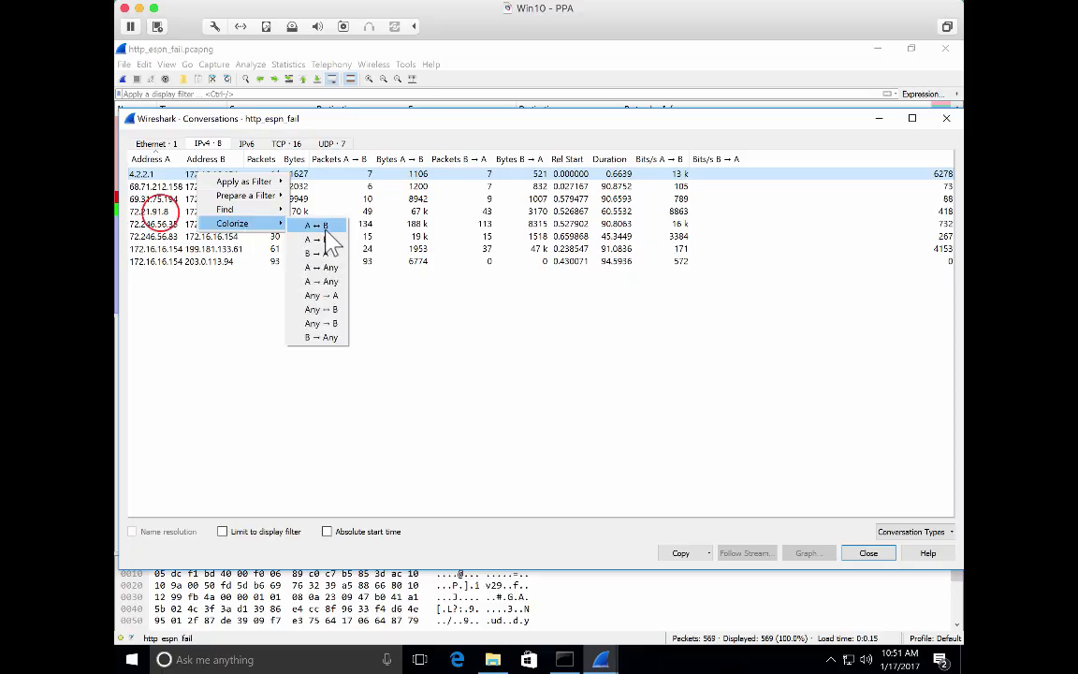
Start a coloring rule for both directions (A ↔ B) of the IPv4 conversation between 72.21.91.8 and 172.16.16.154
click(164, 214)
right_click(199, 216)
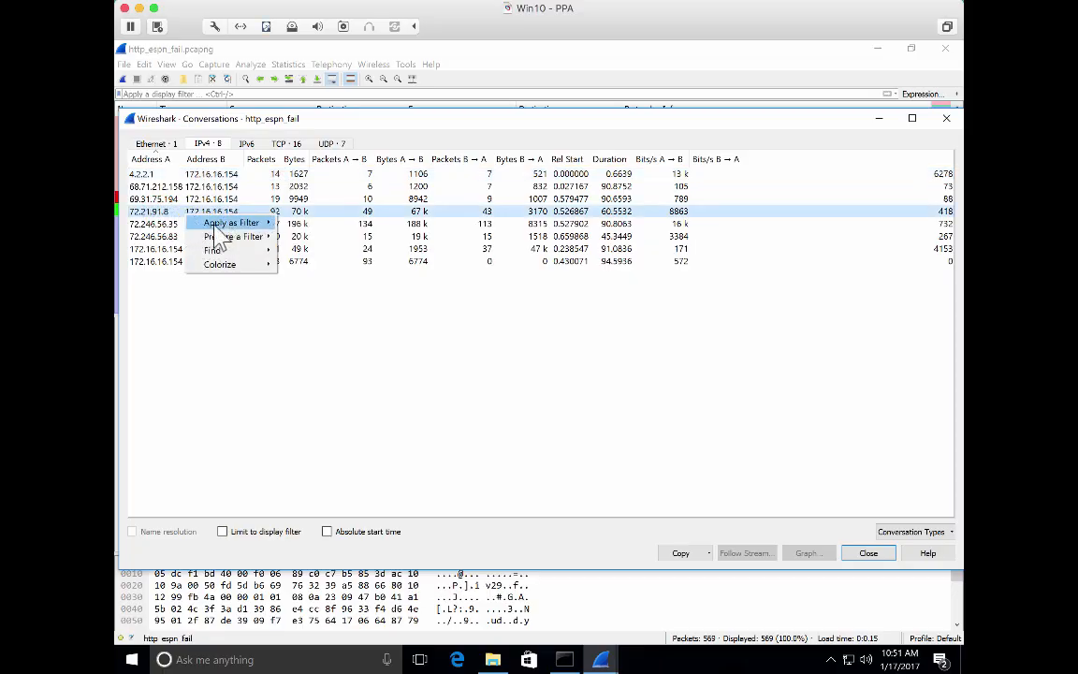
click(242, 264)
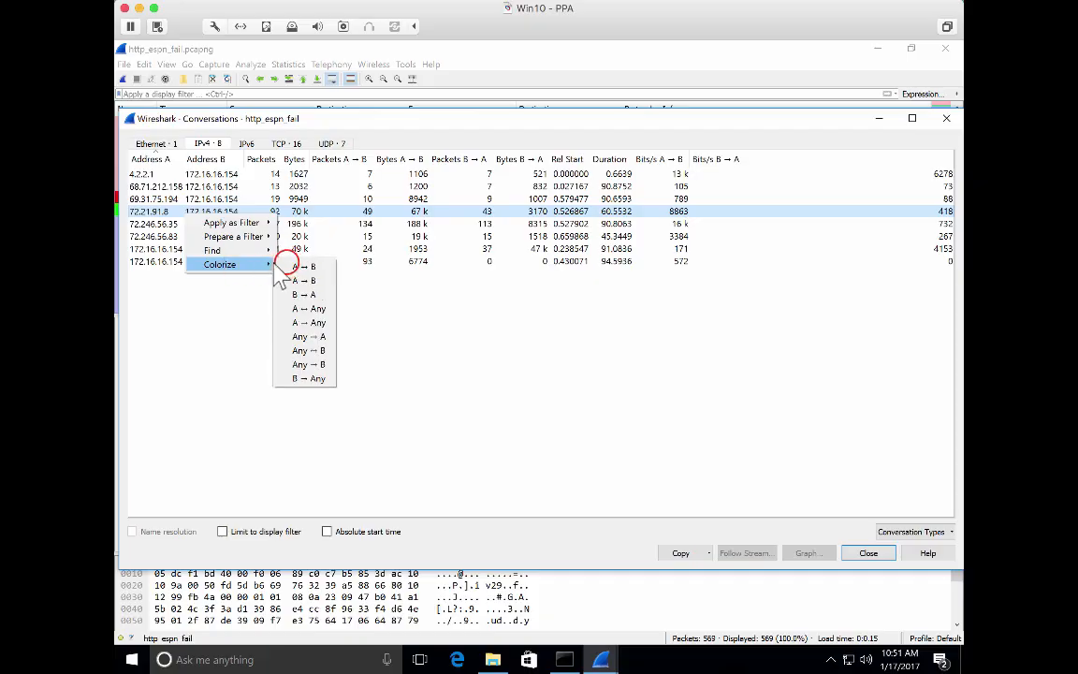
click(293, 272)
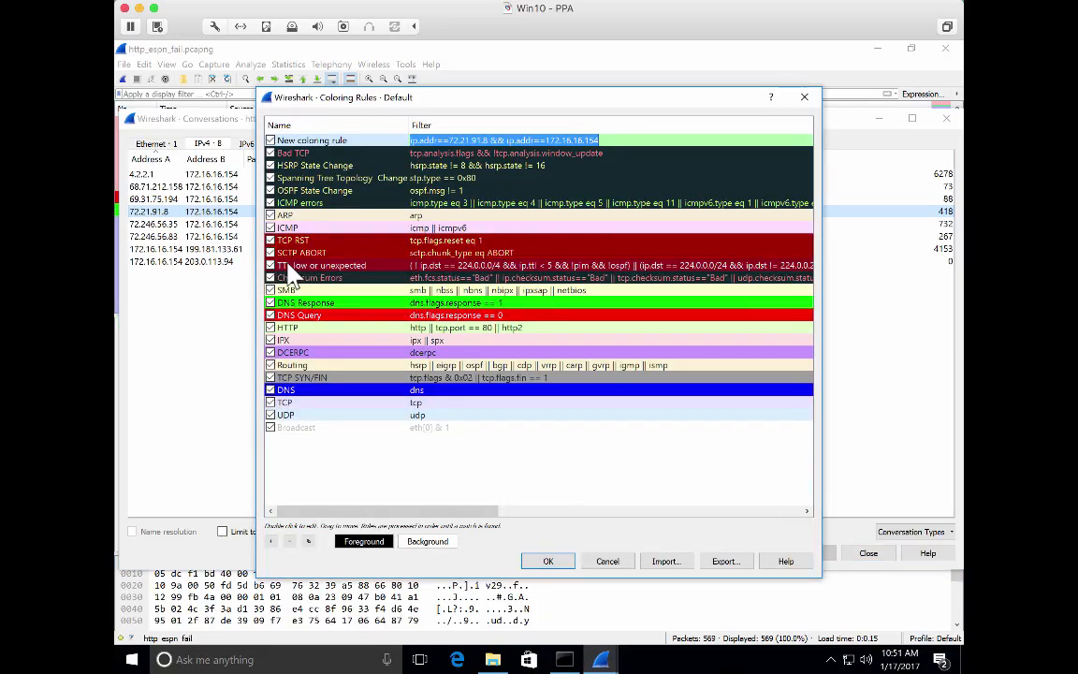
Name the new coloring rule "Conversation 4", save the rules and close the conversation statistics
click(285, 141)
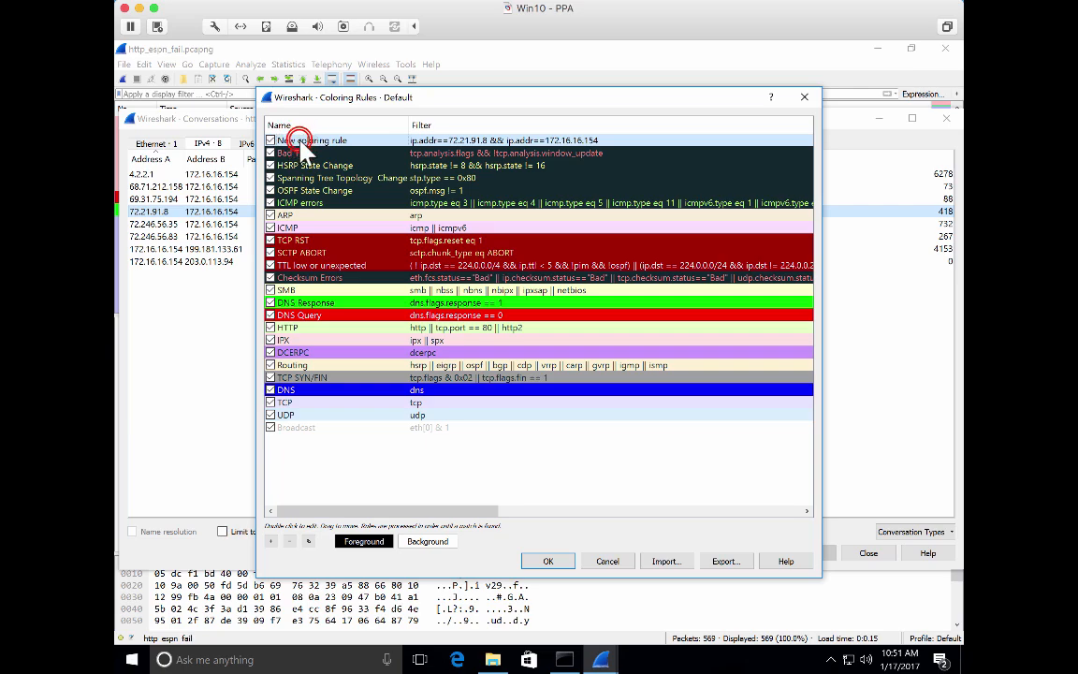
double_click(303, 141)
text(Conversation 4)
key(Return)
click(548, 560)
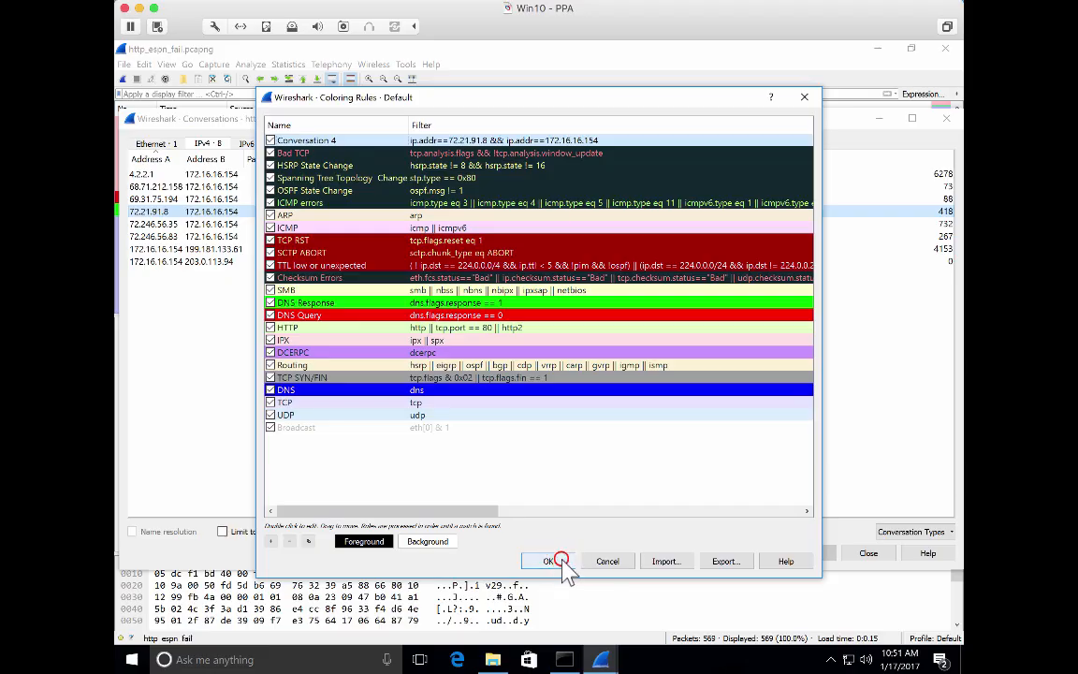
click(866, 552)
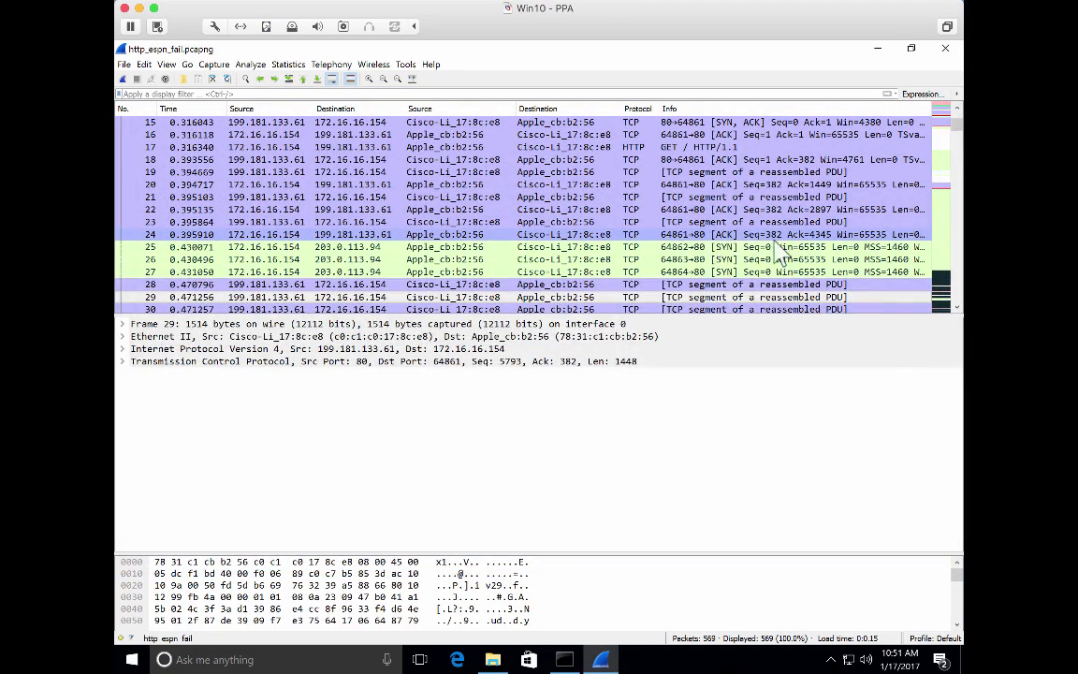
Examine the packets exchanged with 72.21.91.8 and review the list of coloring rules
click(940, 138)
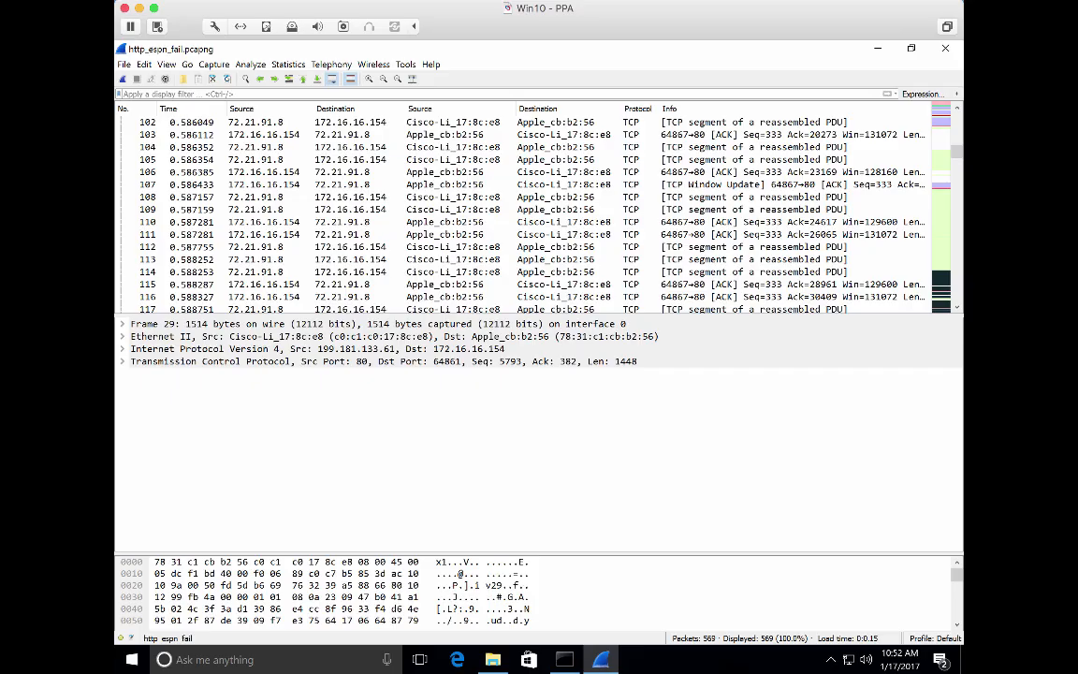
click(168, 65)
click(208, 300)
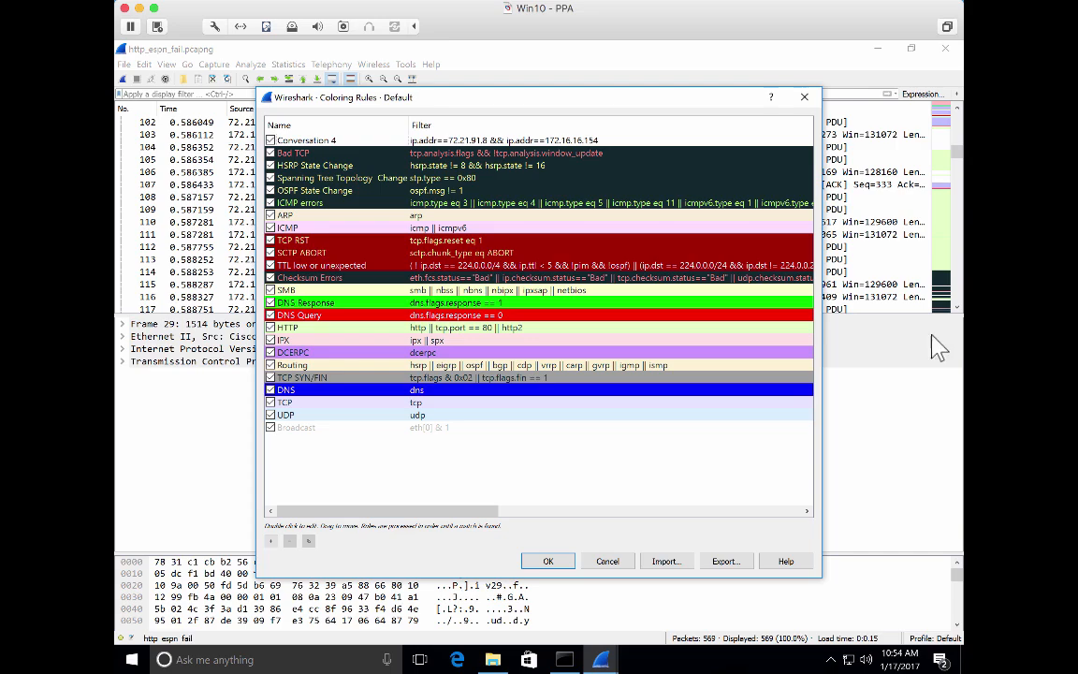
click(550, 561)
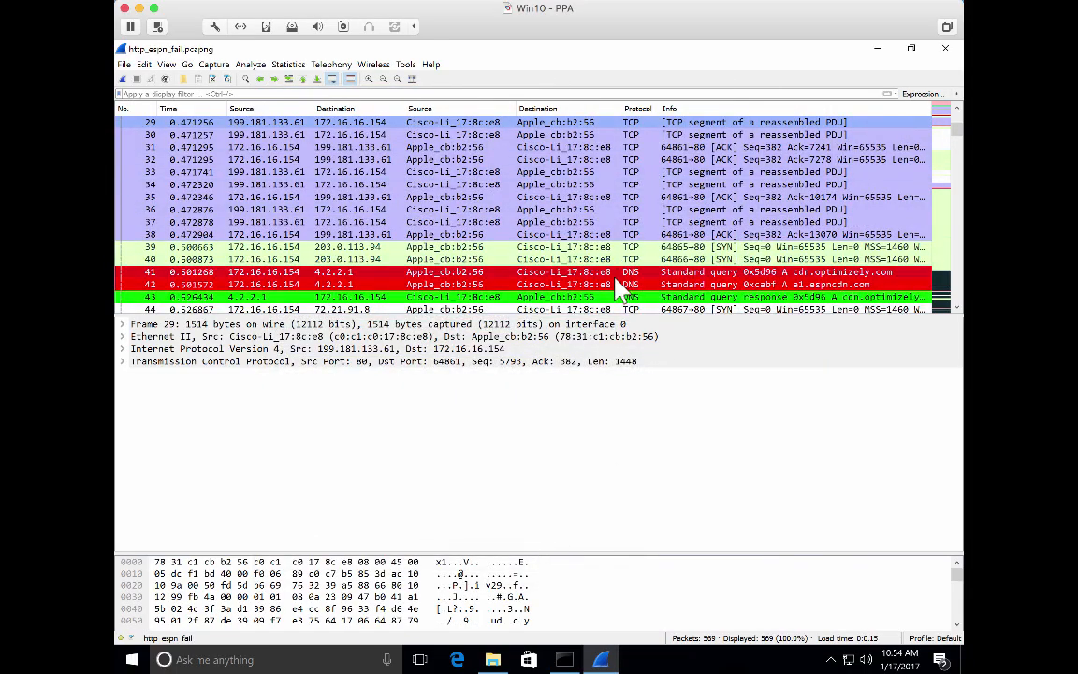
Turn the packet list's colorization off and back on twice to compare both views
click(350, 80)
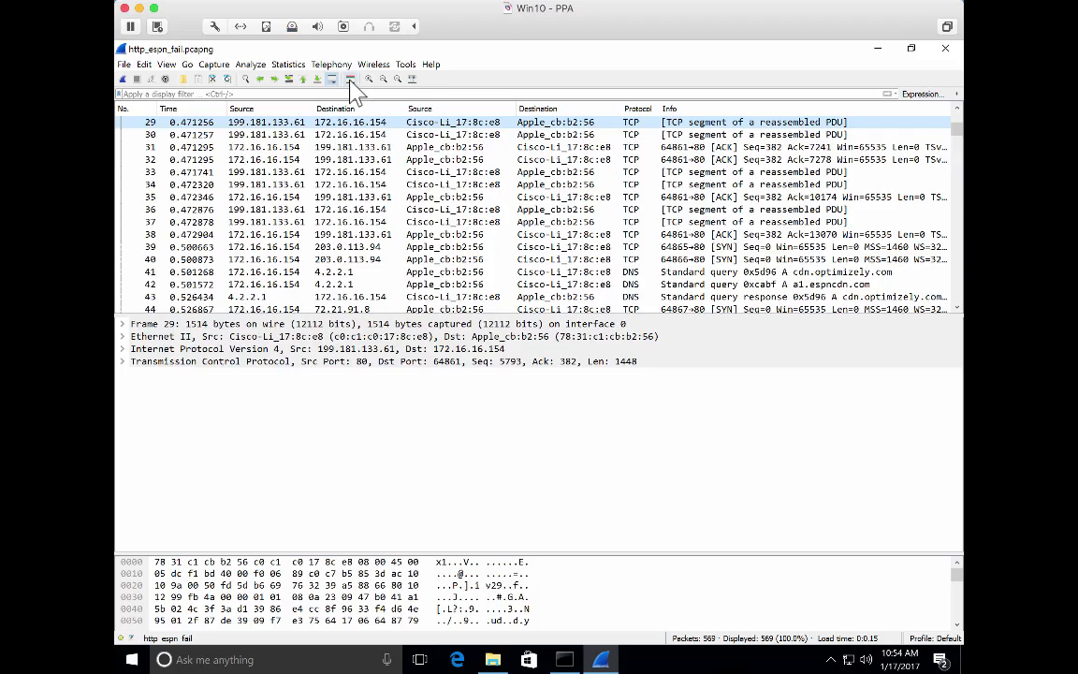
click(350, 80)
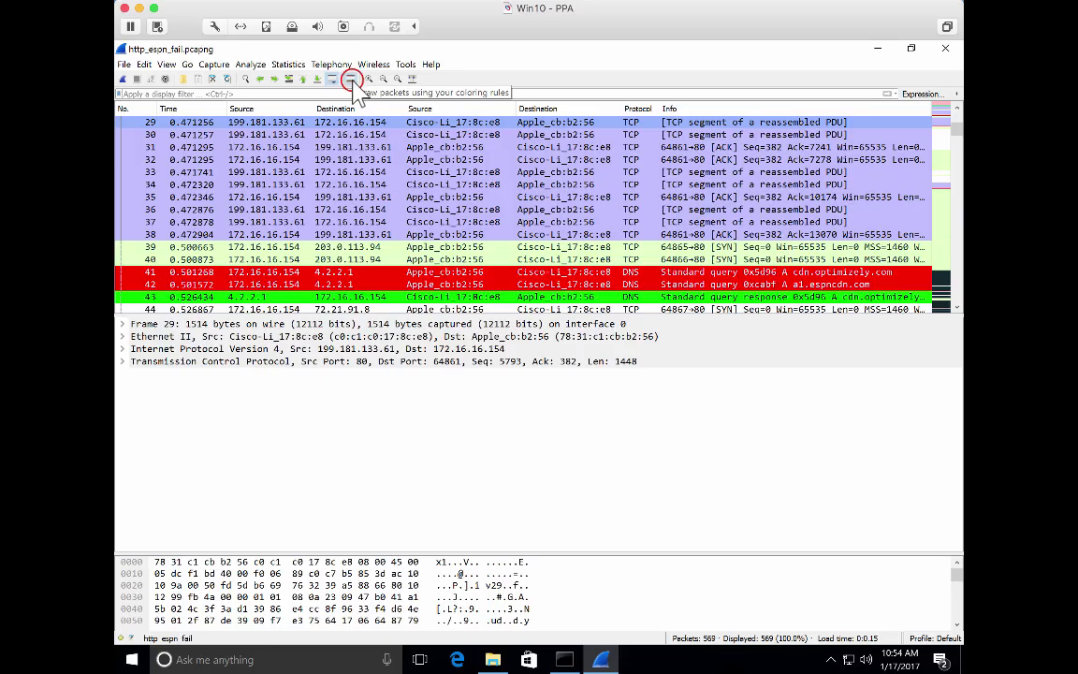
click(351, 80)
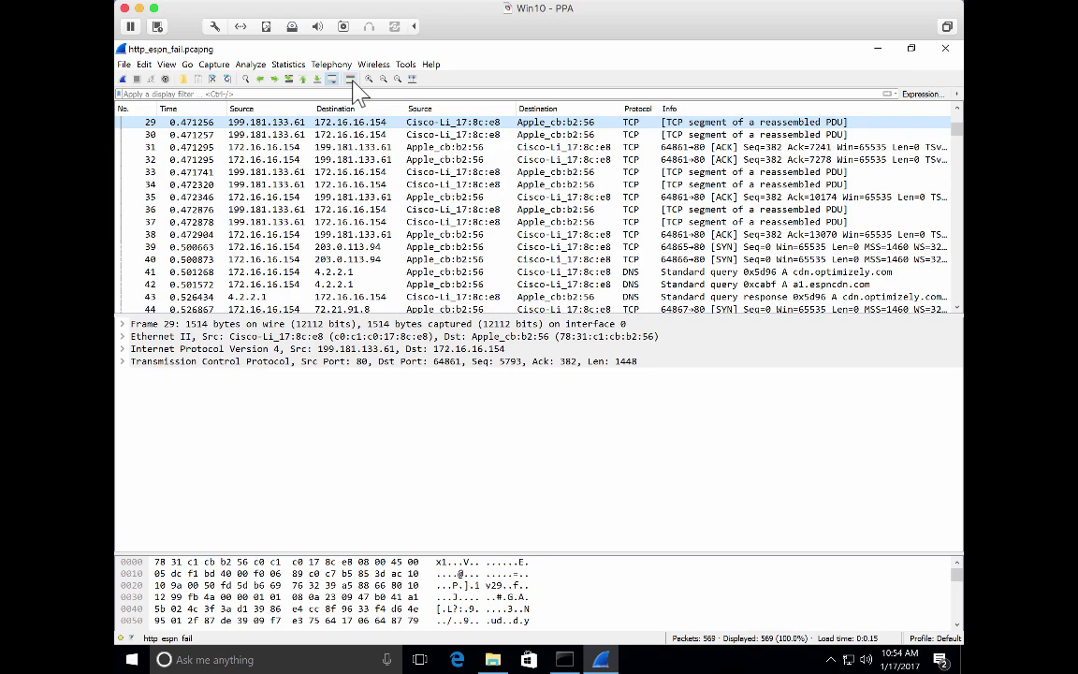
click(351, 80)
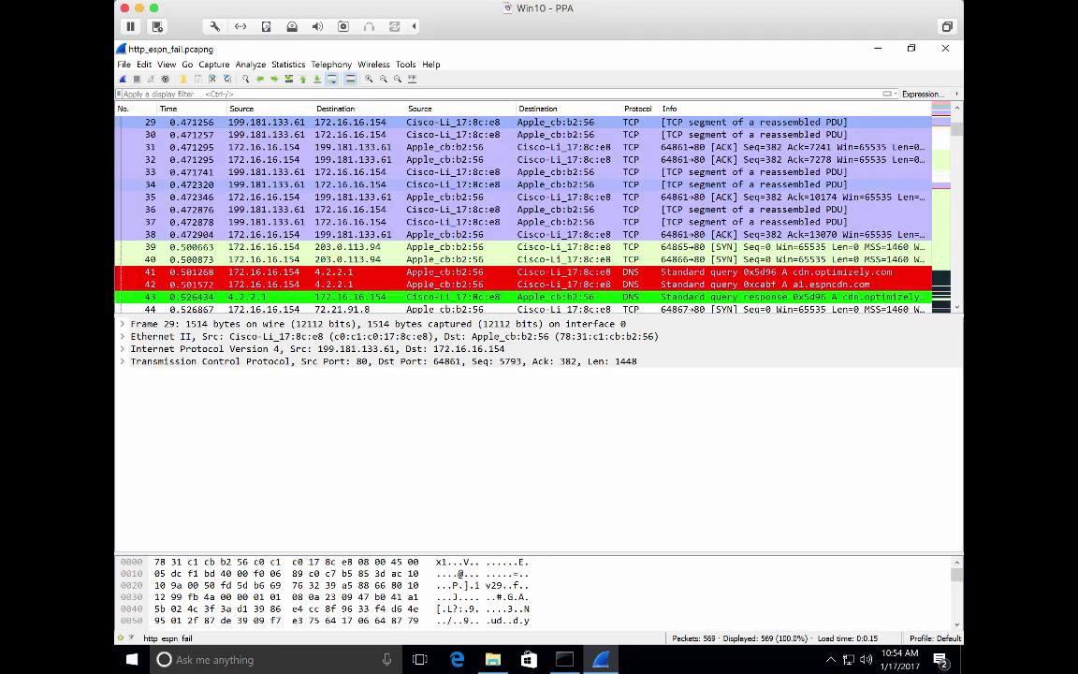